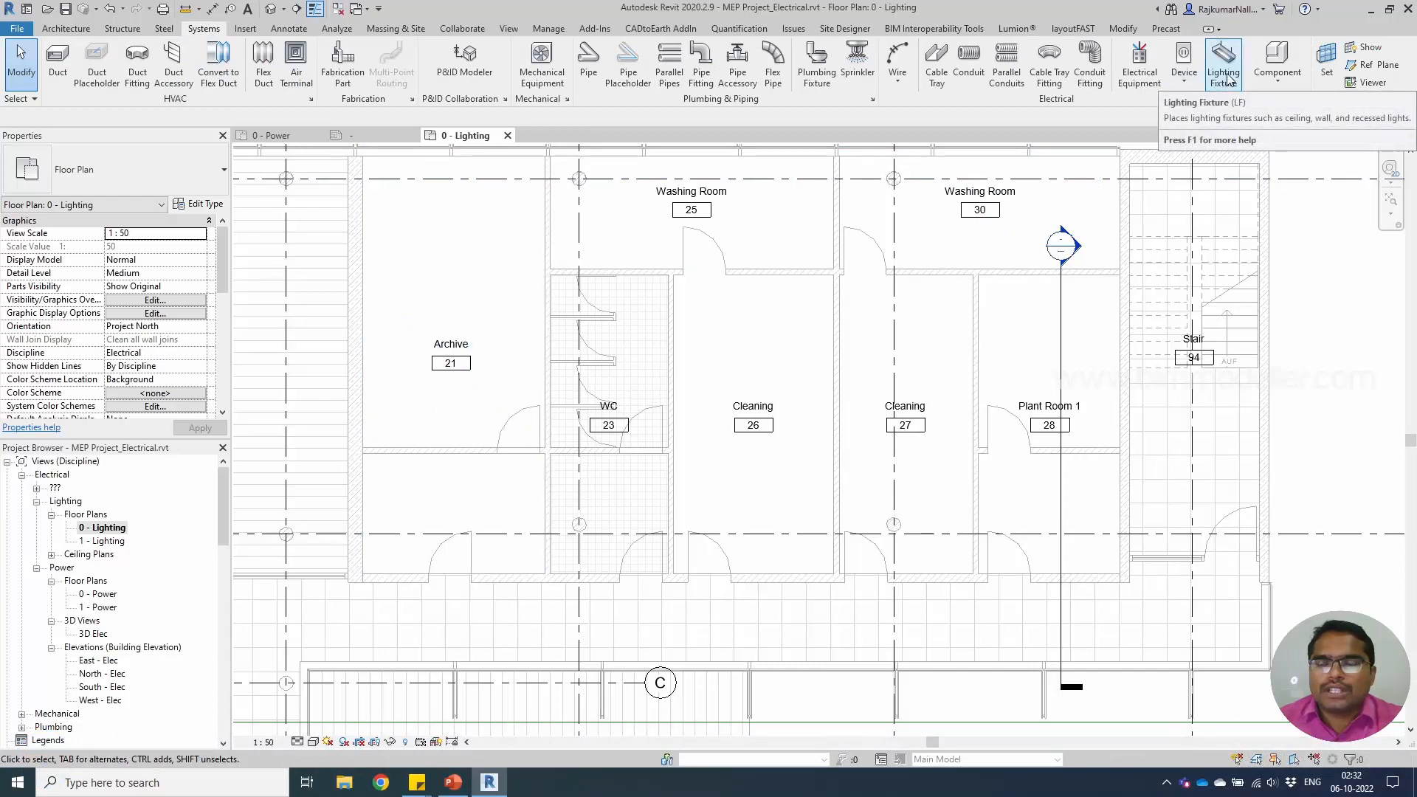
left_click(1229, 74)
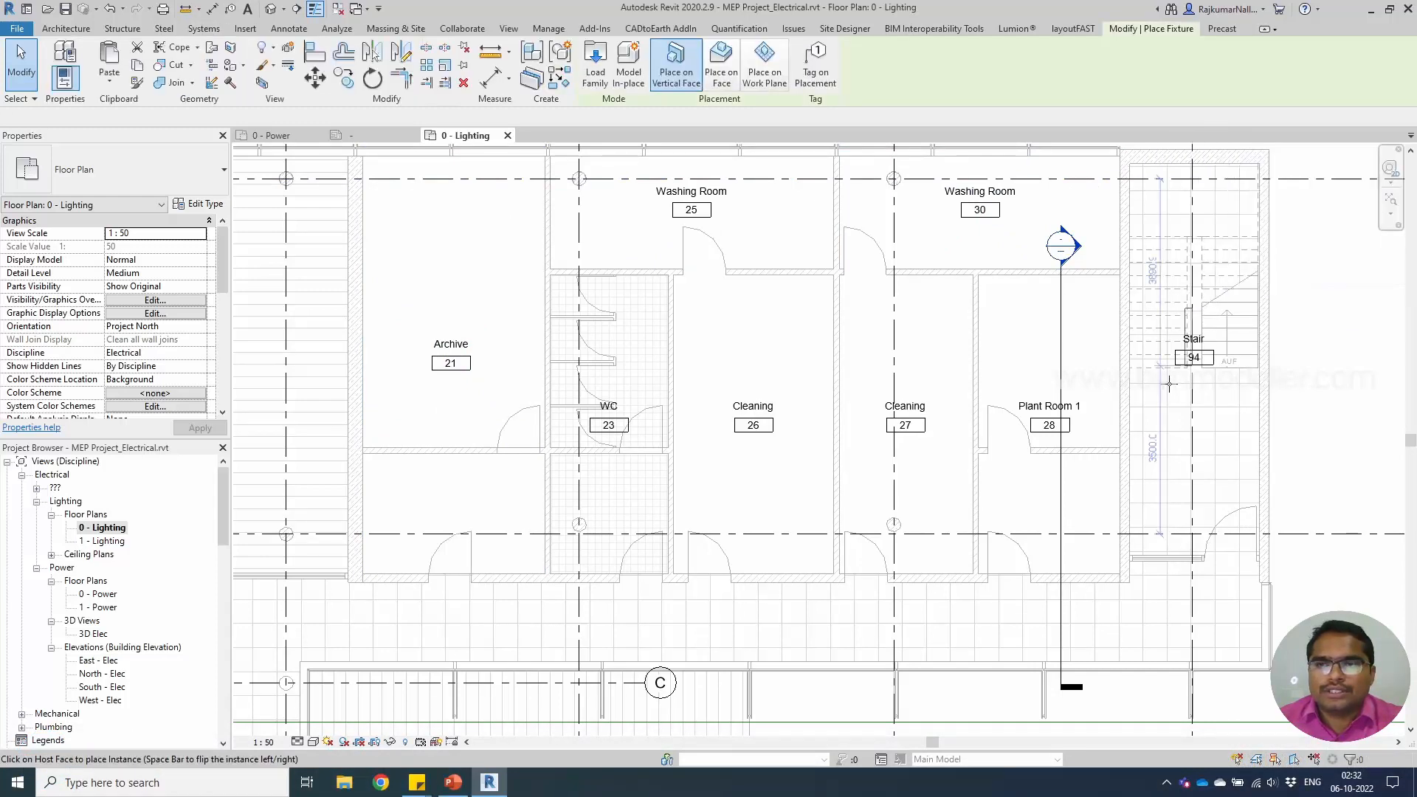
left_click(152, 179)
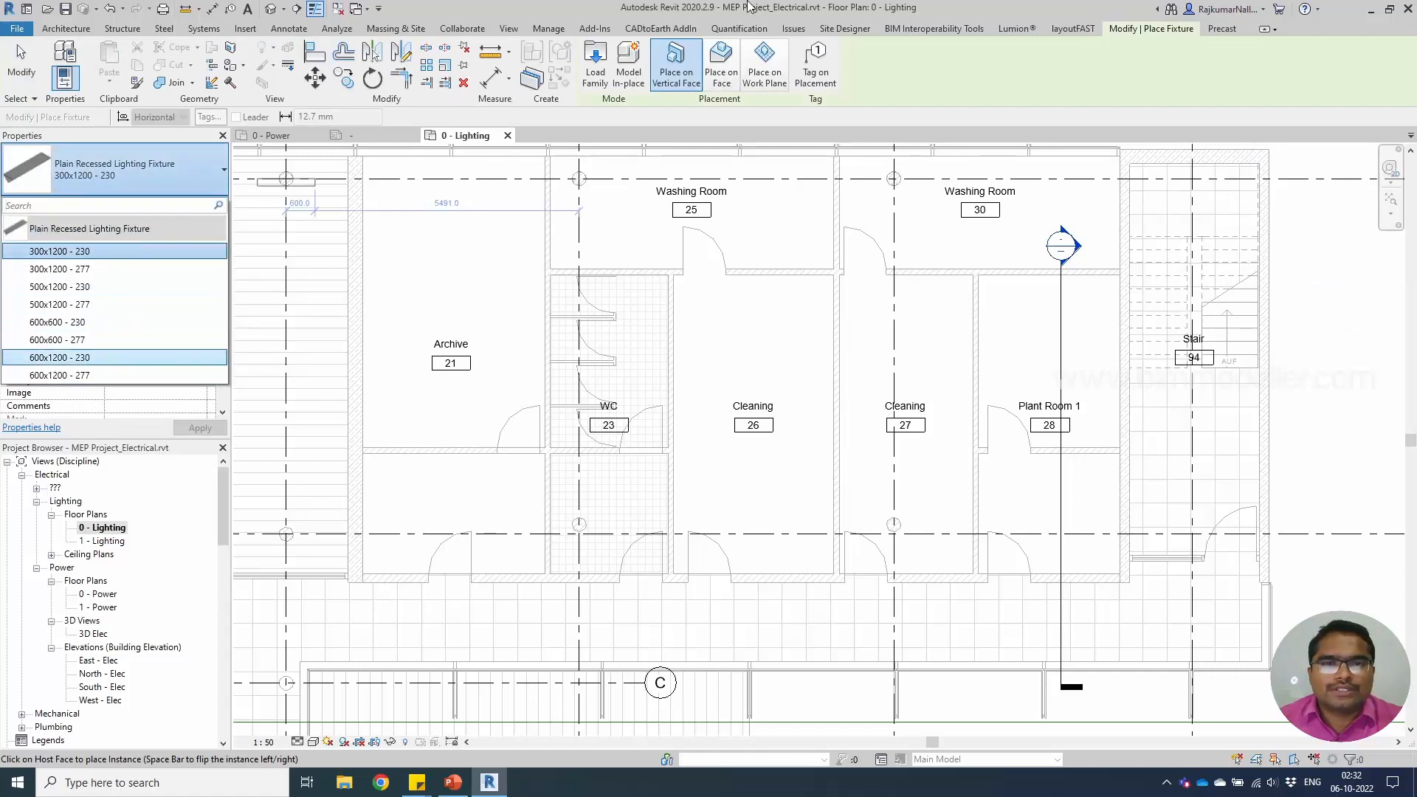
left_click(688, 101)
left_click(675, 74)
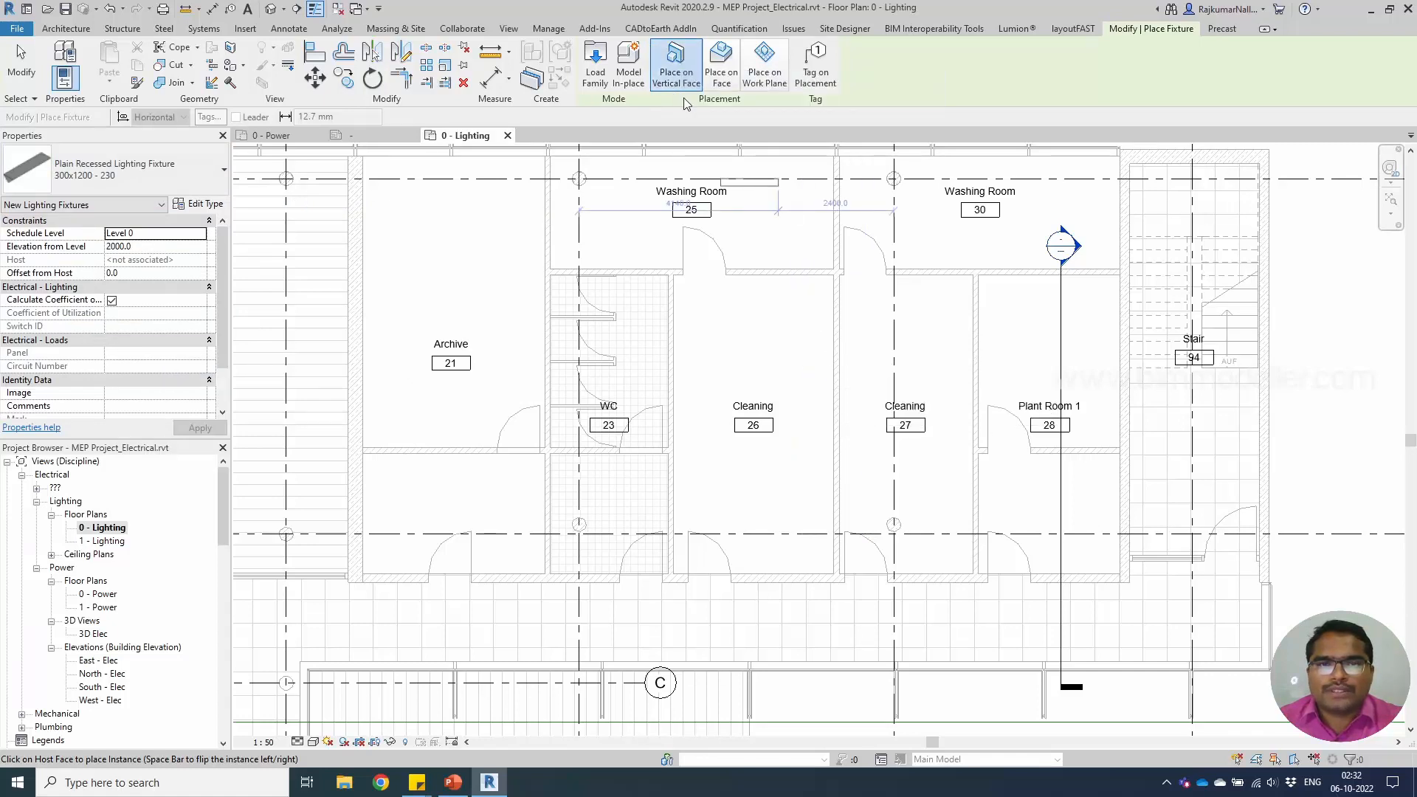
left_click(721, 67)
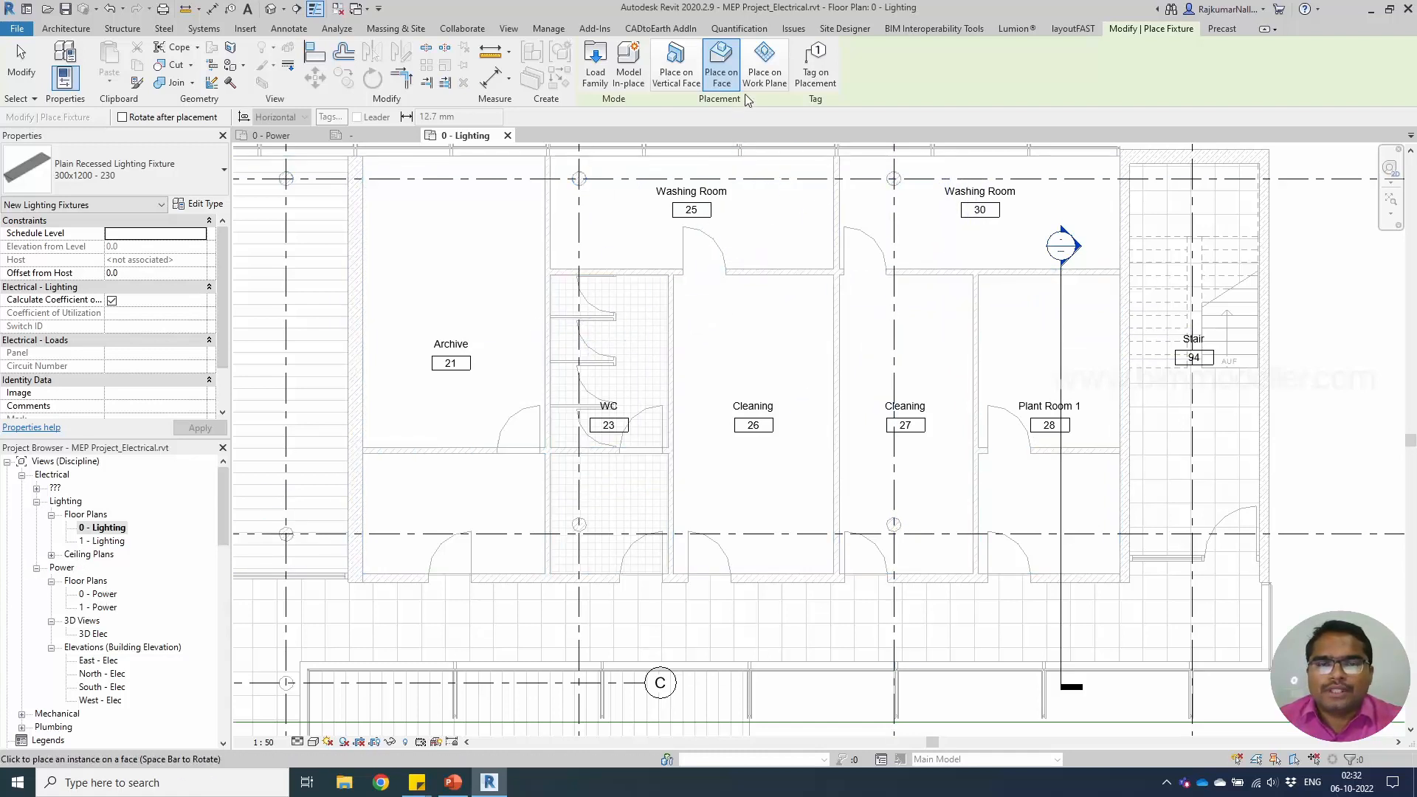
key("Escape")
key("Escape")
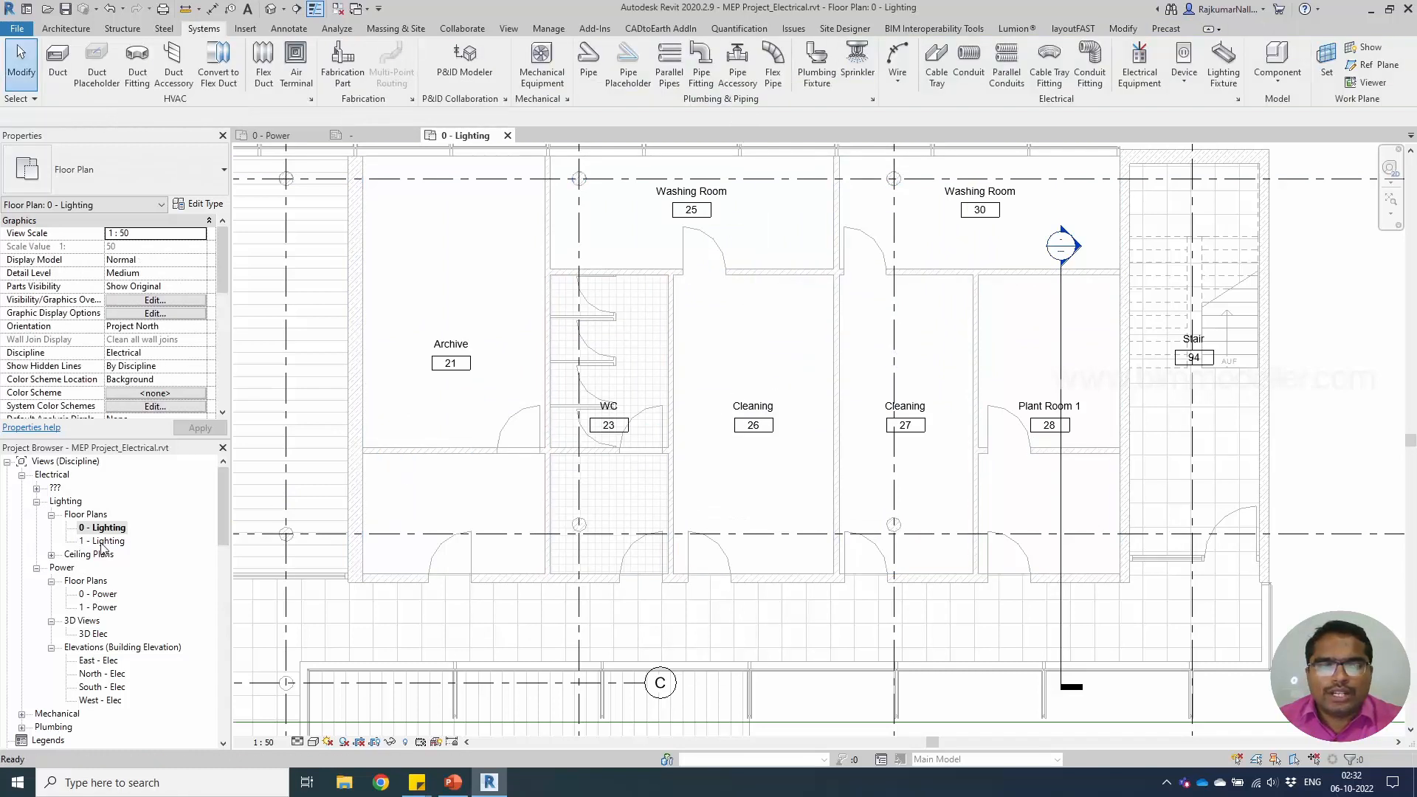
Open the 0 - Ceiling Elec reflected ceiling plan from the electrical lighting views.
double_click(107, 597)
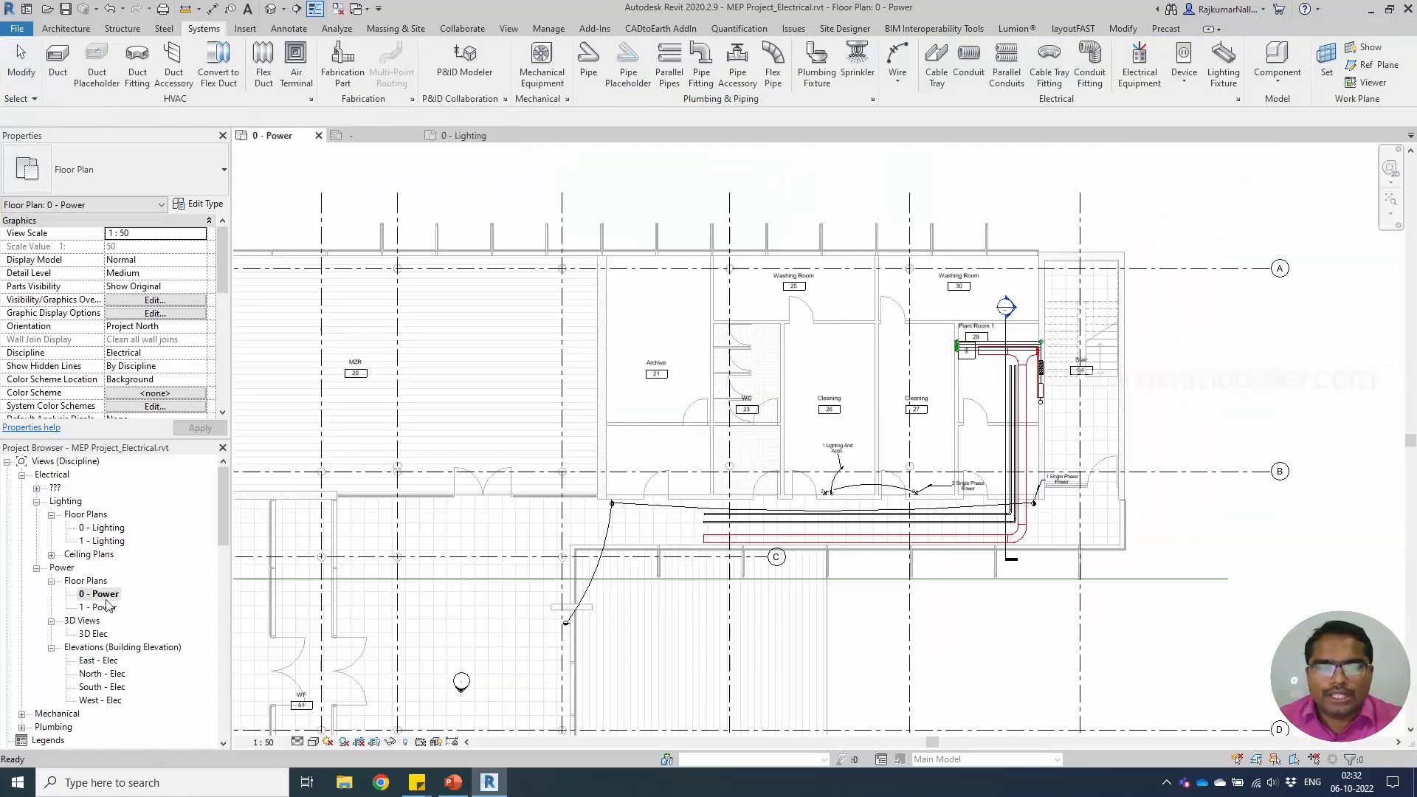
double_click(81, 554)
double_click(108, 568)
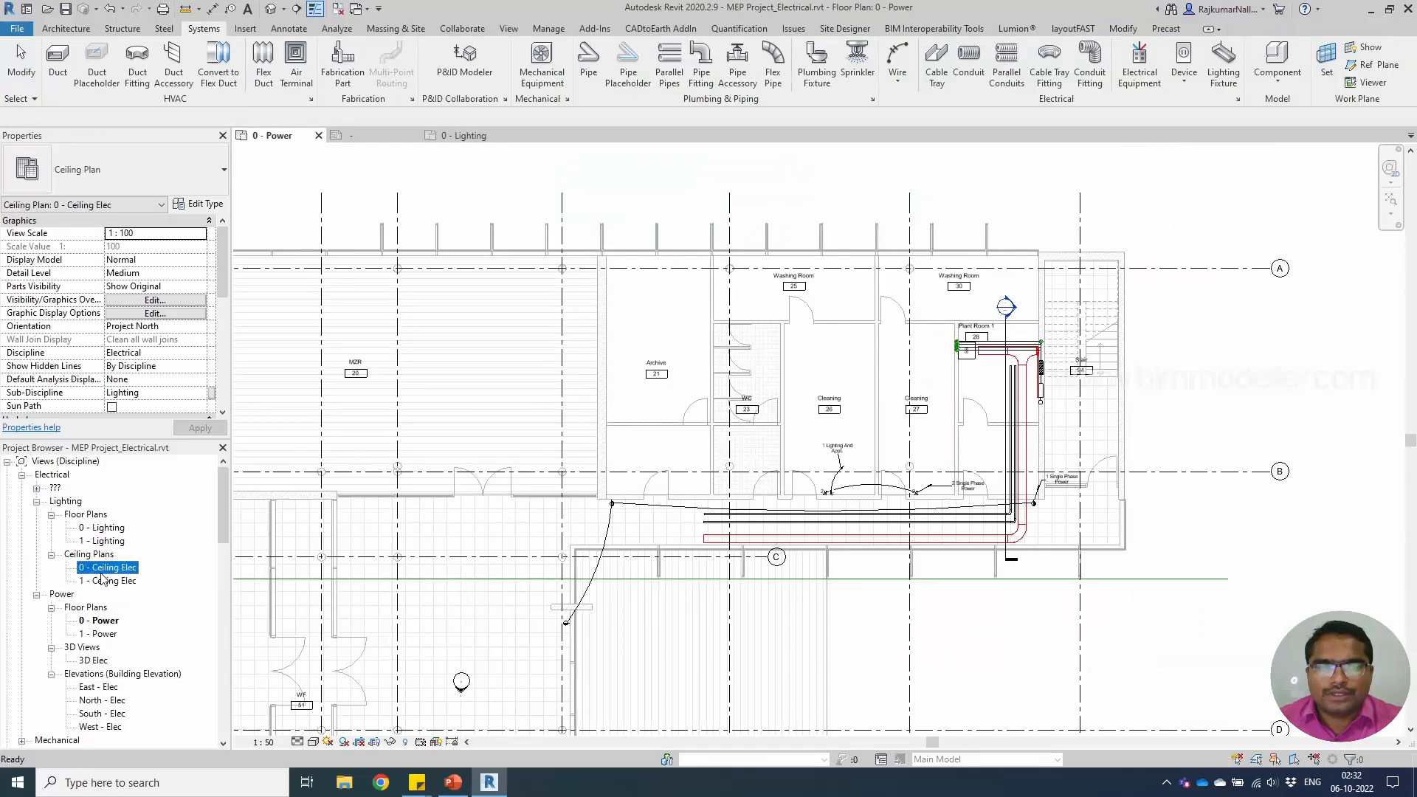
Examine the ceiling plan's layout, from the rooms near grid C to the large room at the building's upper-left corner.
scroll(990, 609, "up", 7)
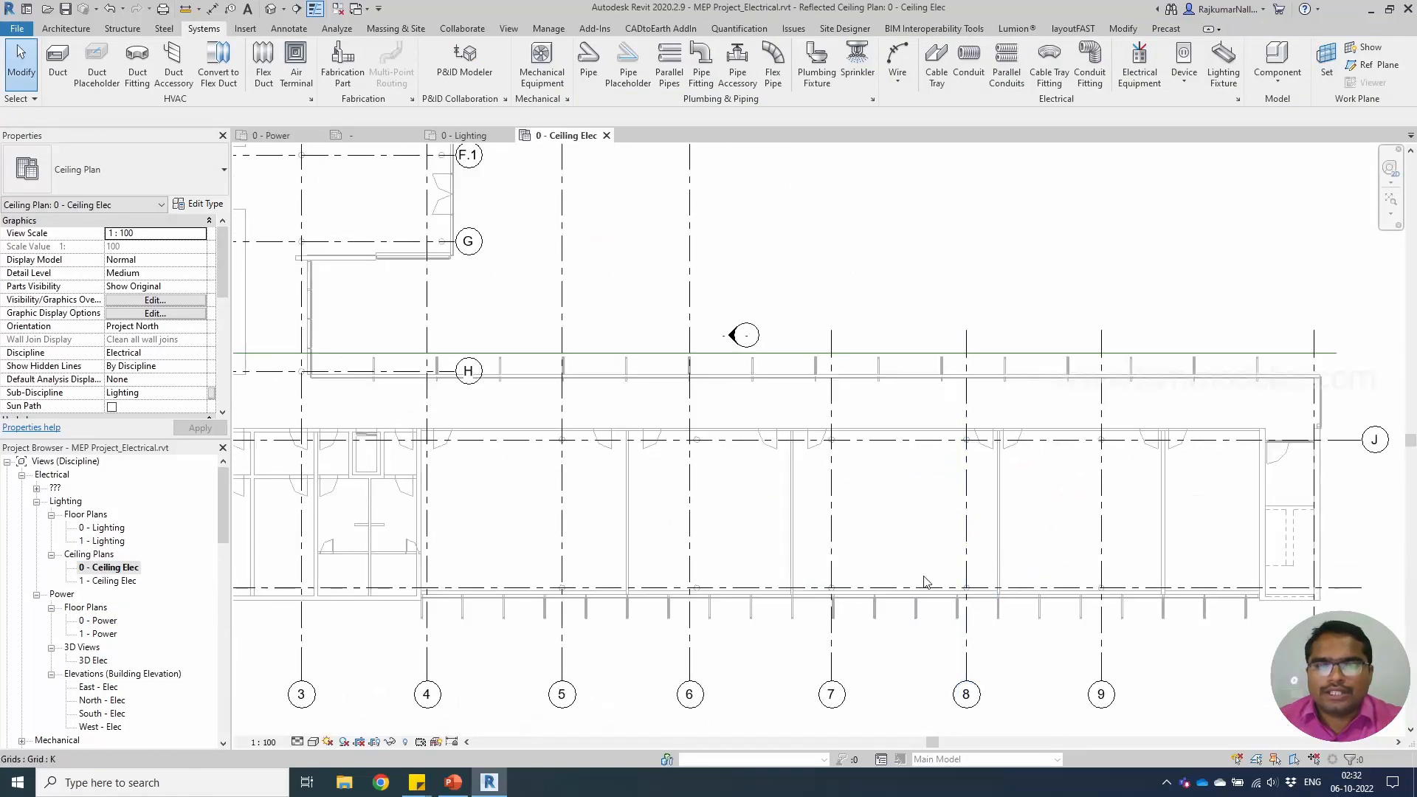
middle_click_drag(742, 354, 913, 621)
middle_click_drag(769, 487, 835, 628)
scroll(811, 509, "down", 5)
scroll(809, 511, "up", 6)
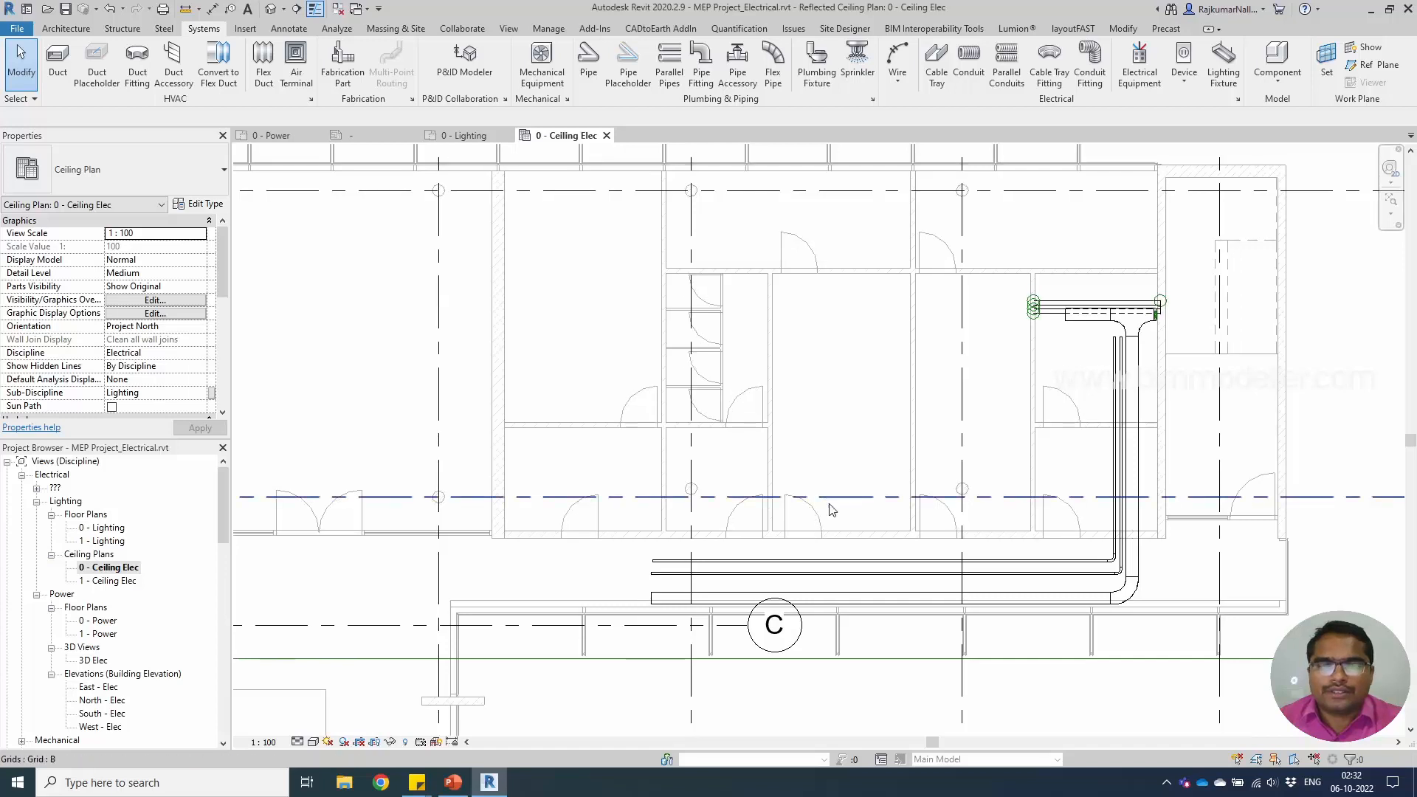
scroll(812, 509, "down", 2)
middle_click_drag(887, 462, 901, 377)
middle_click_drag(561, 395, 866, 582)
scroll(848, 565, "up", 2)
middle_click_drag(672, 445, 599, 383)
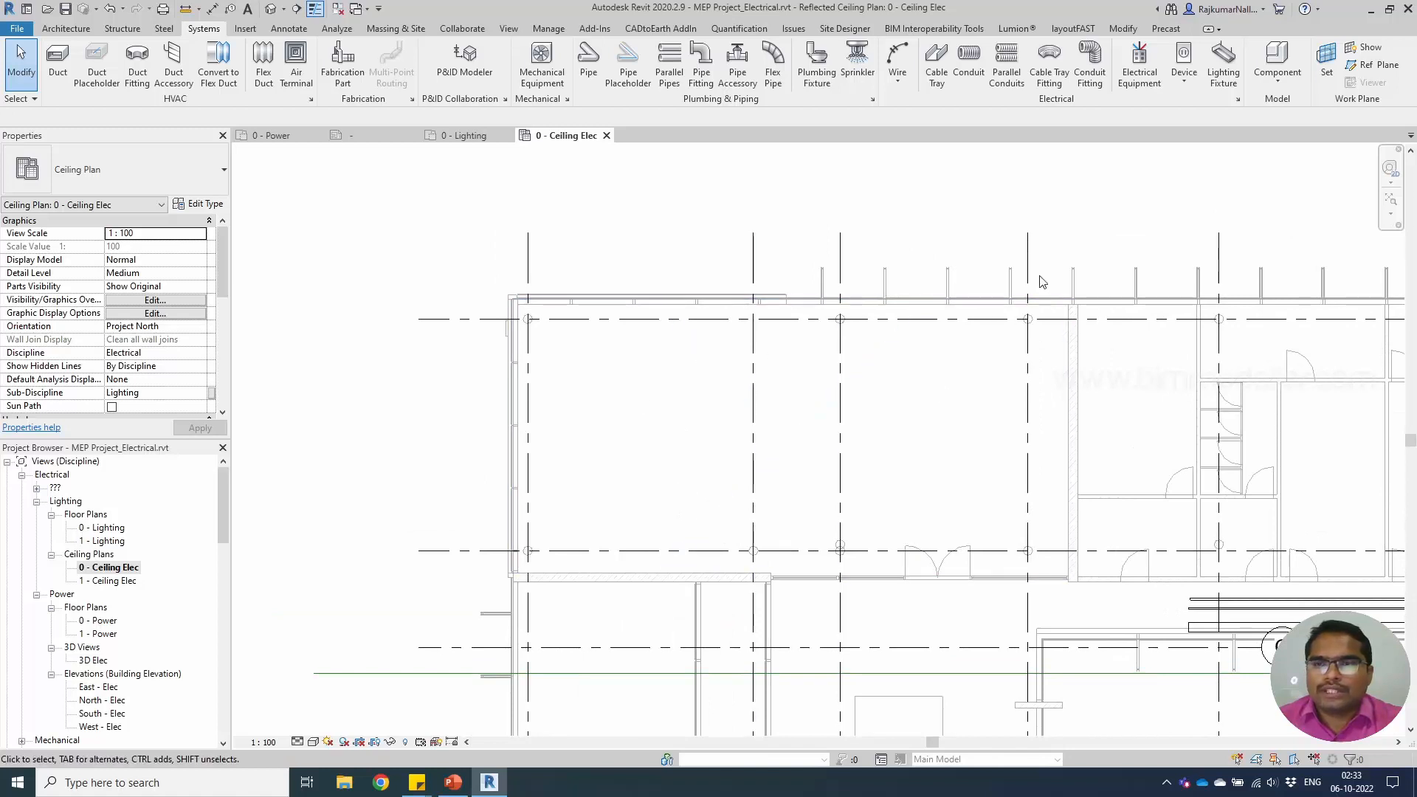
Start a lighting fixture placement and browse the family library to the US Metric > Lighting > MEP > Internal folder.
left_click(1223, 63)
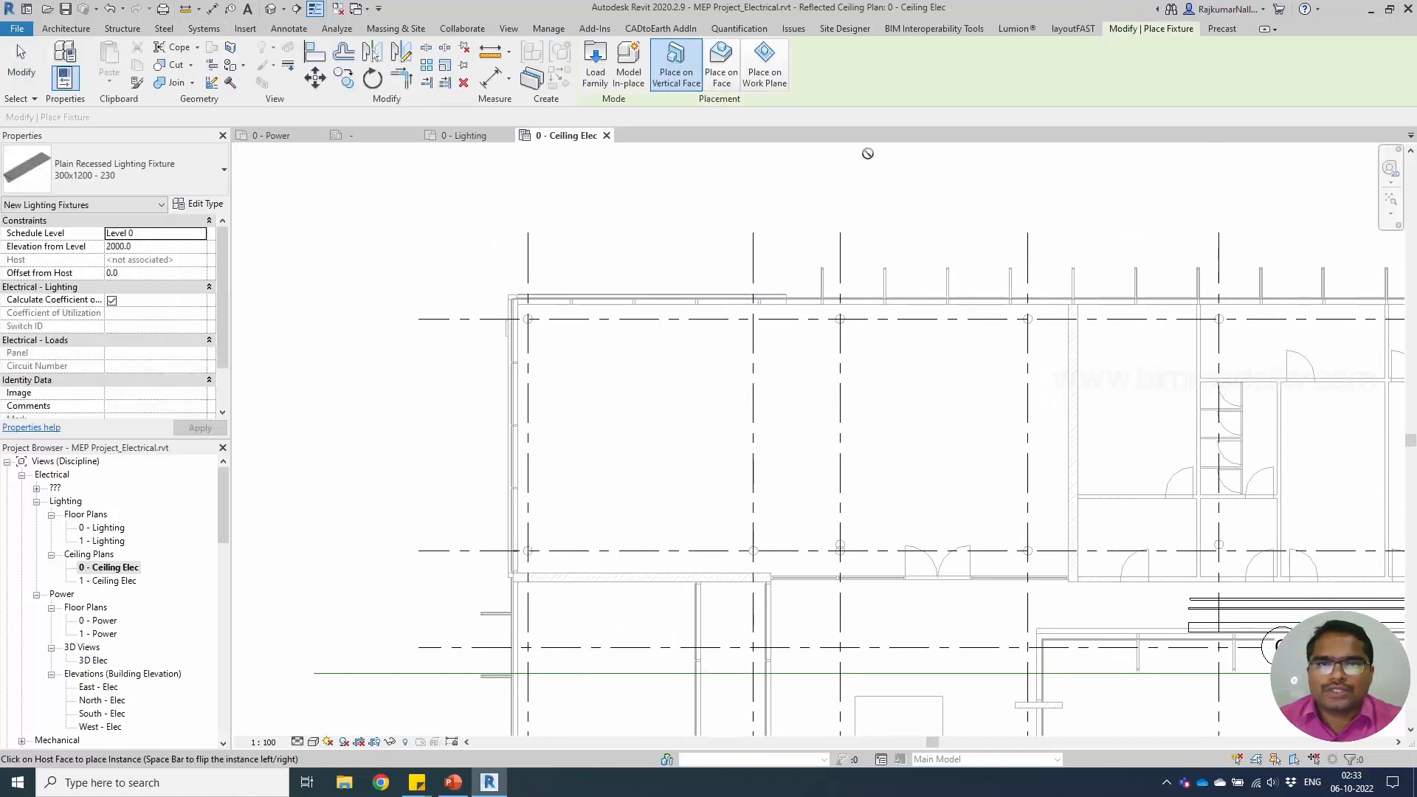
left_click(585, 78)
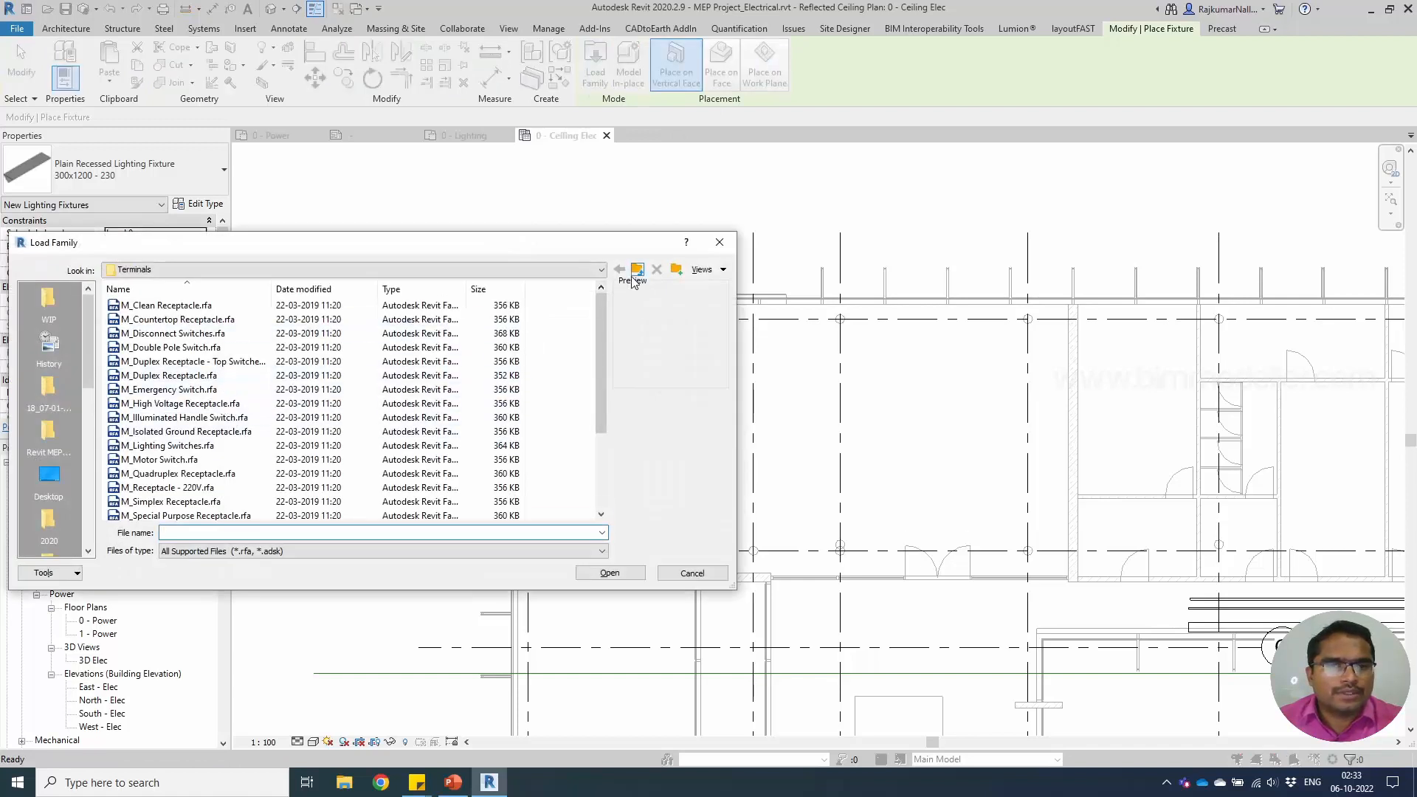
left_click(636, 270)
left_click(636, 270)
left_click(636, 270)
left_click(633, 279)
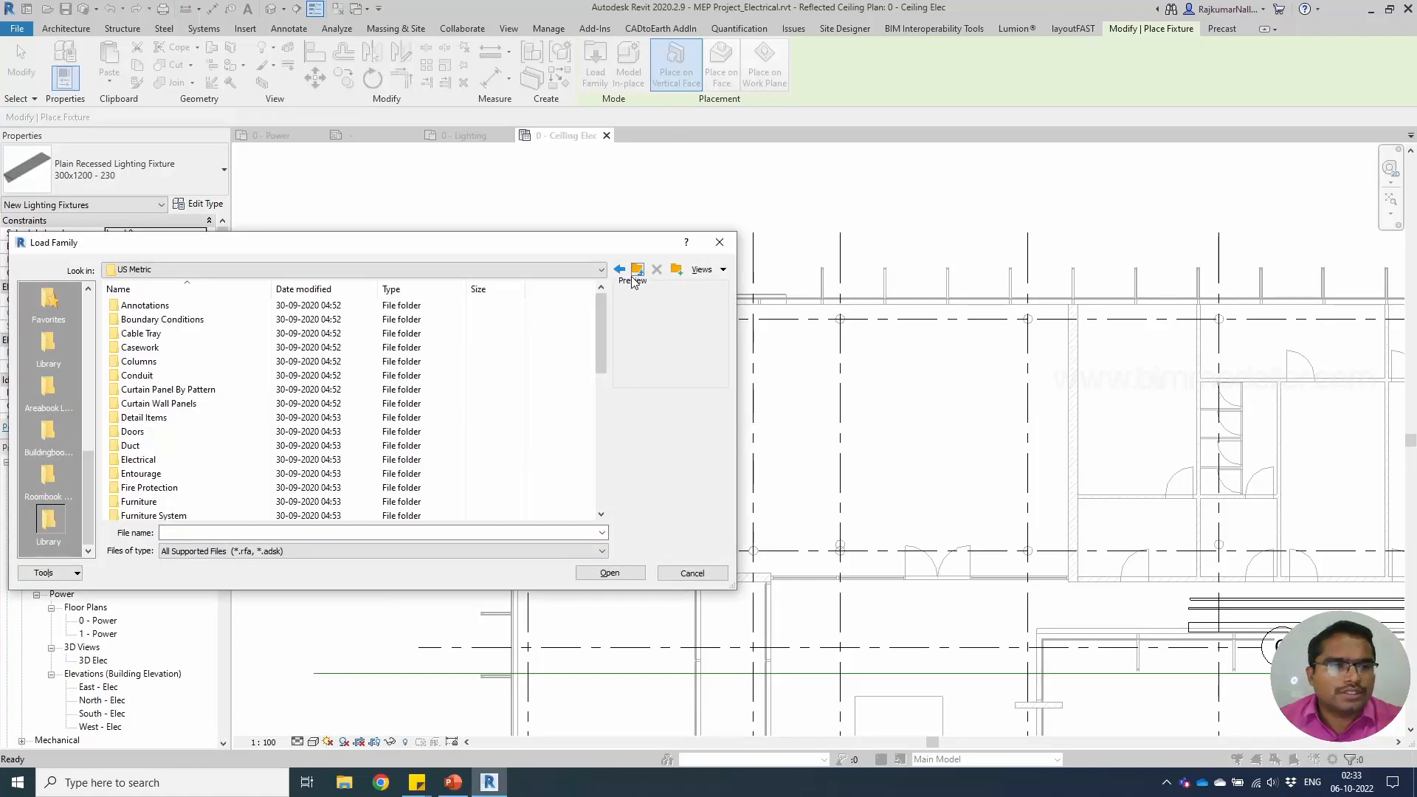
left_click(329, 378)
scroll(329, 378, "down", 6)
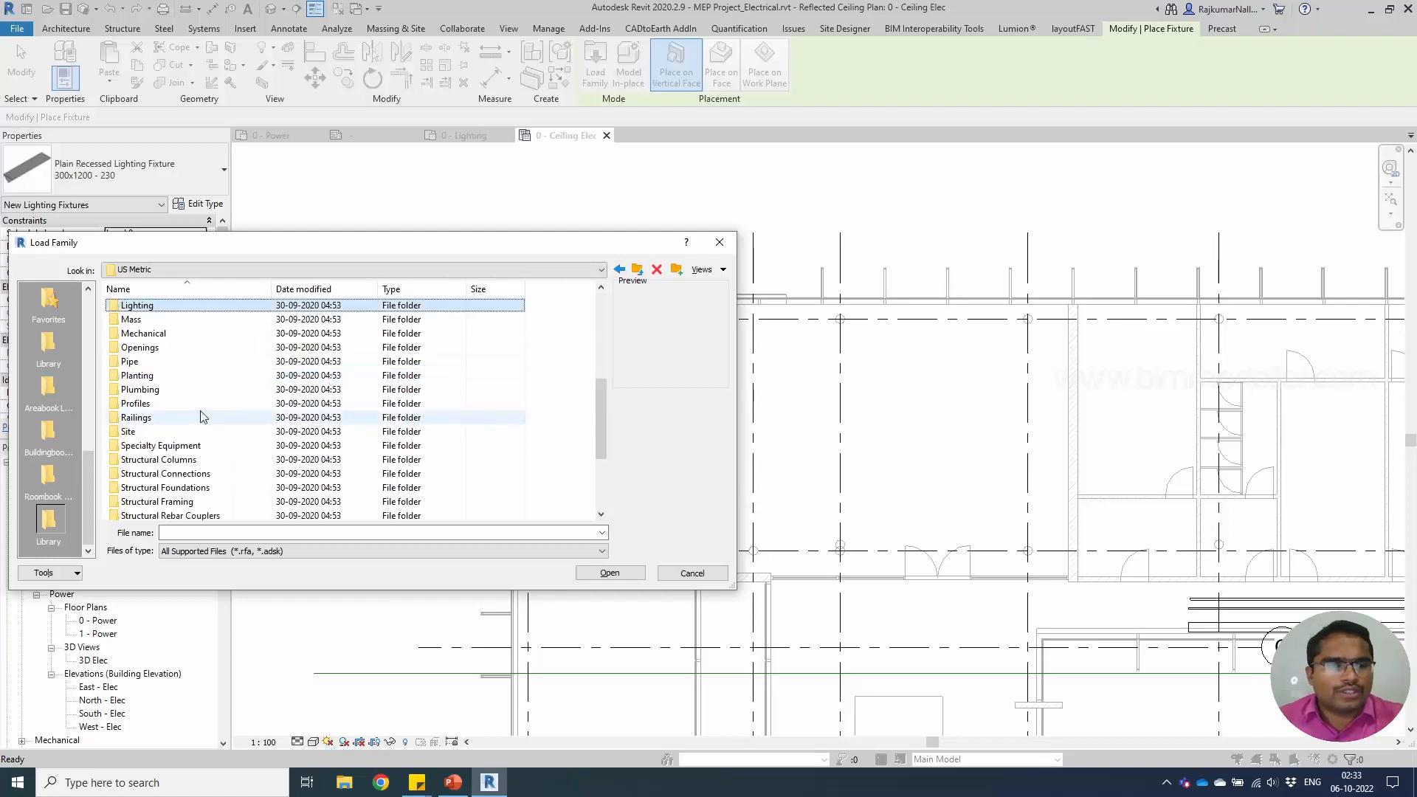
double_click(196, 315)
double_click(190, 320)
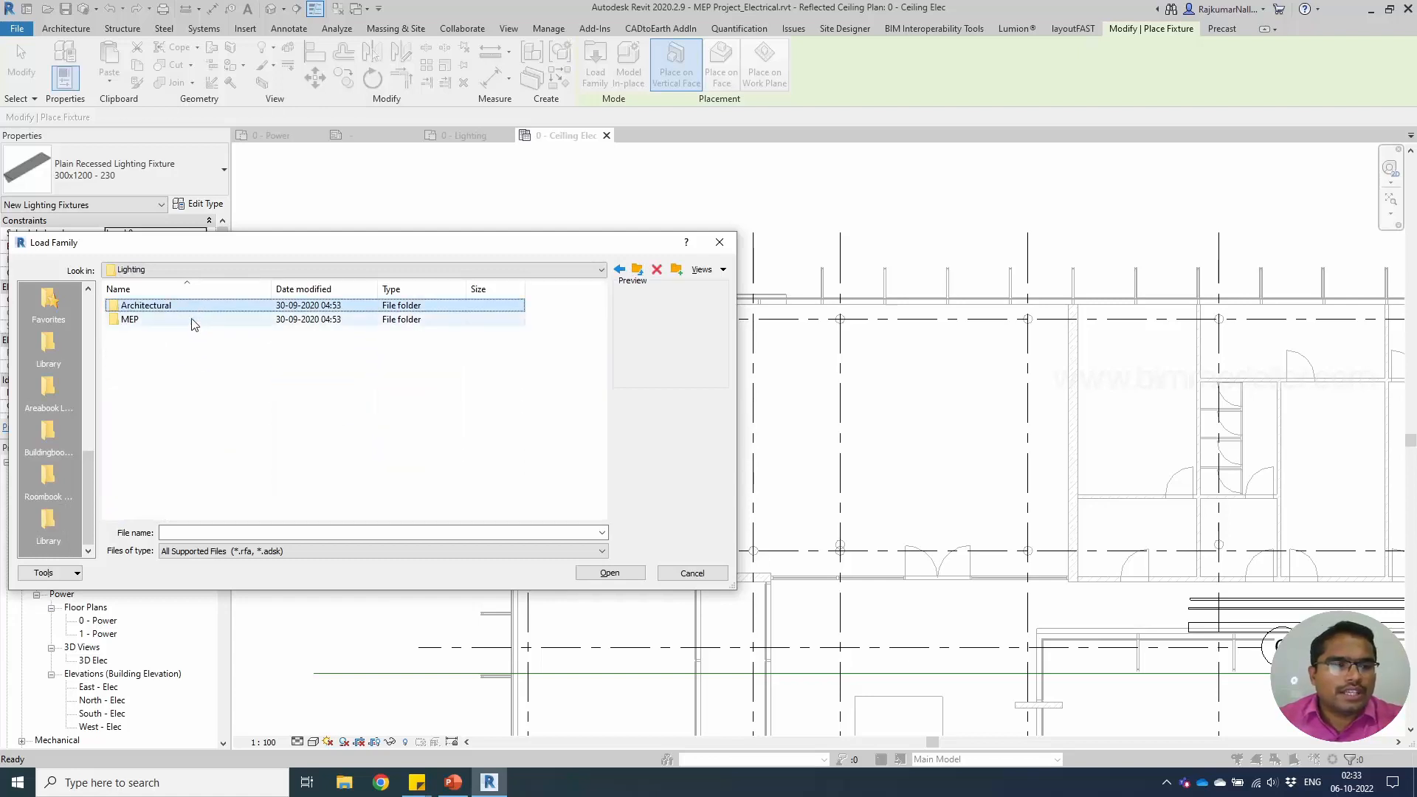
left_click(191, 321)
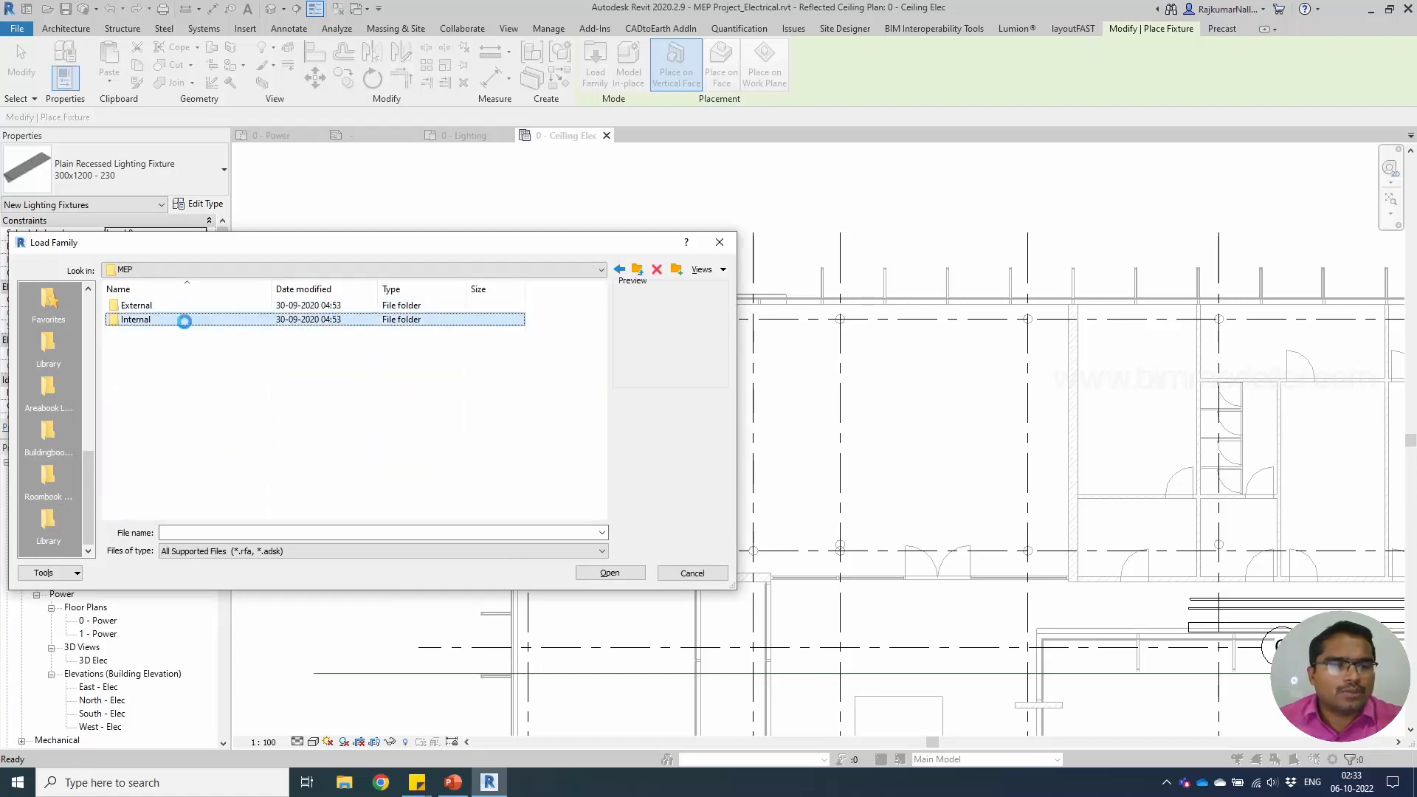
Preview several internal light families and load M_Recessed Direct-Indirect Light - Asymmetrical.rfa.
left_click(171, 308)
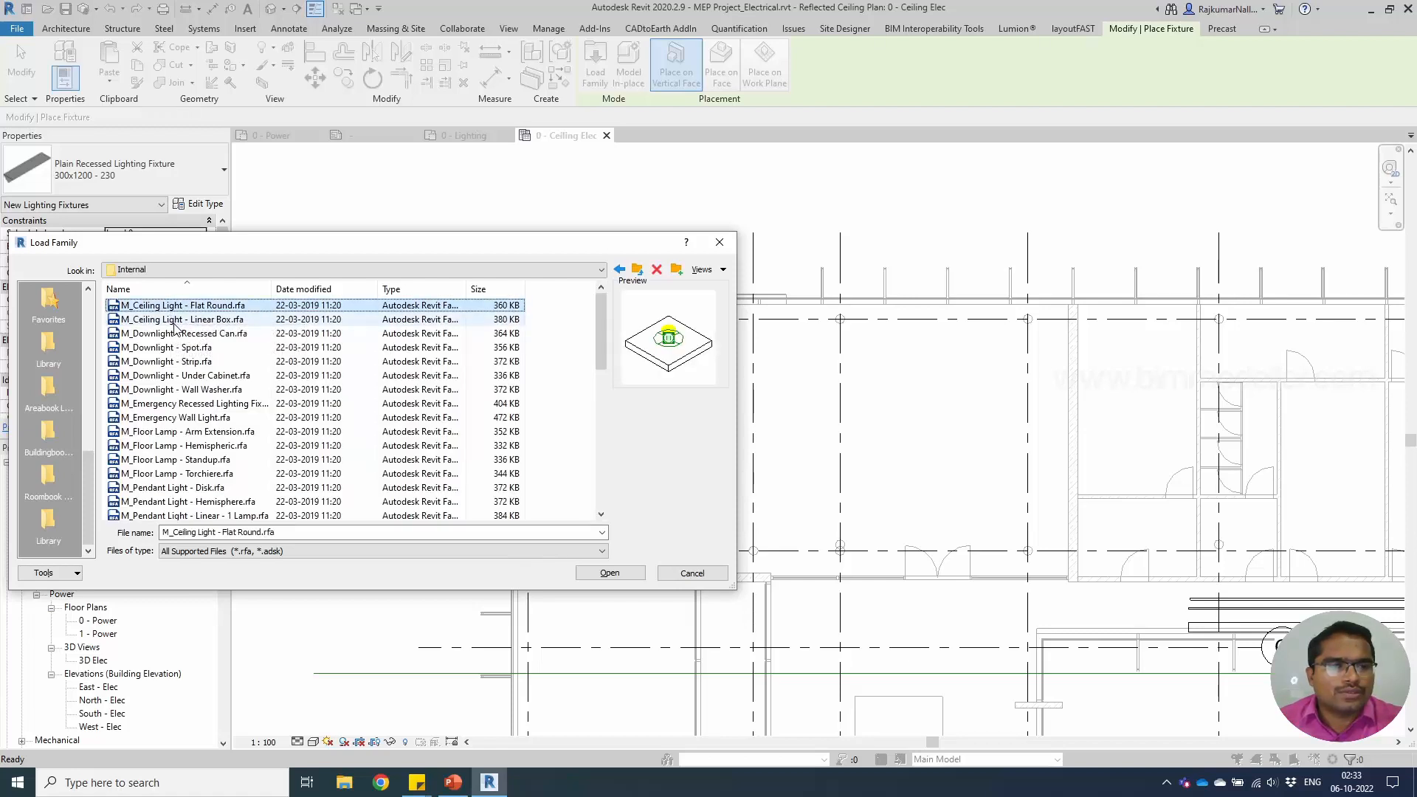
left_click(183, 336)
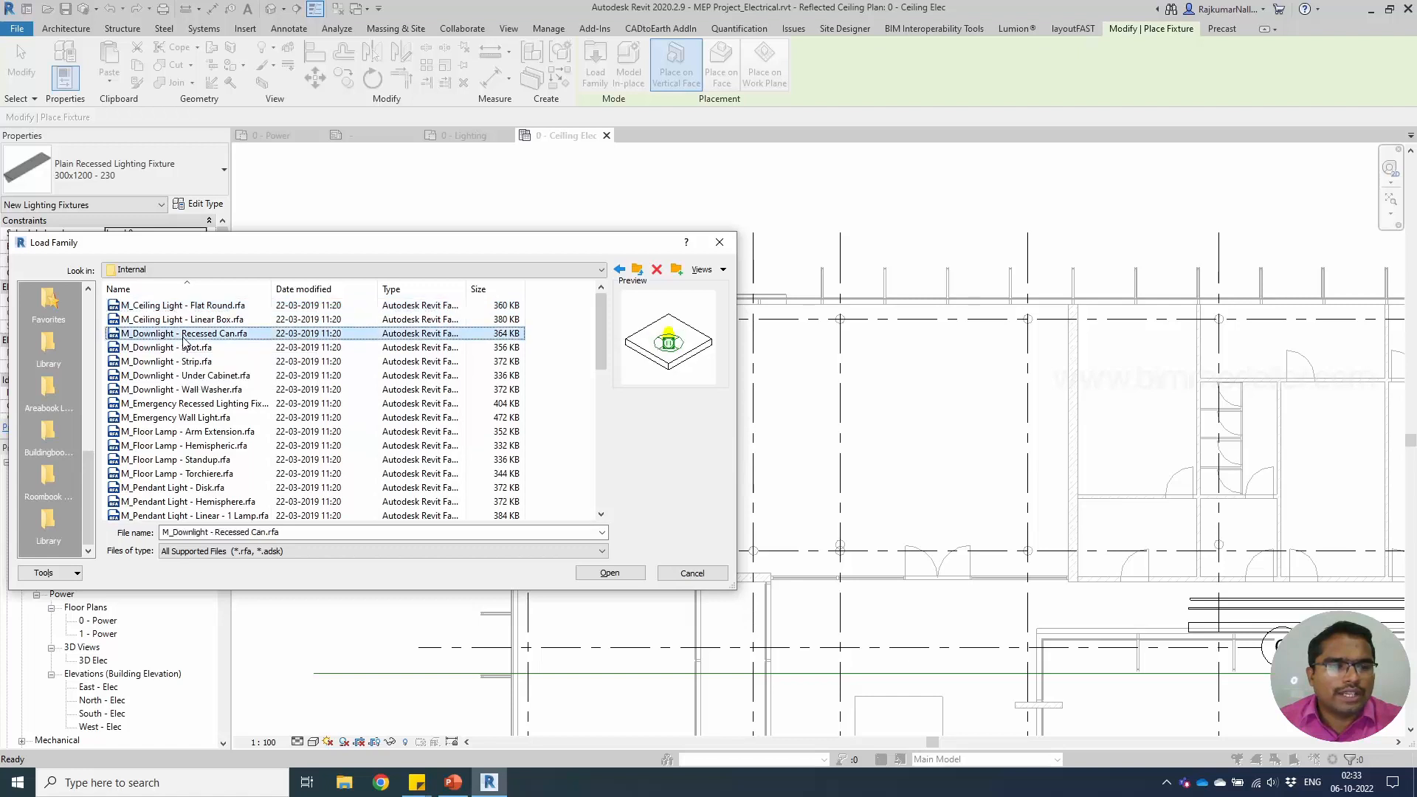
left_click(183, 347)
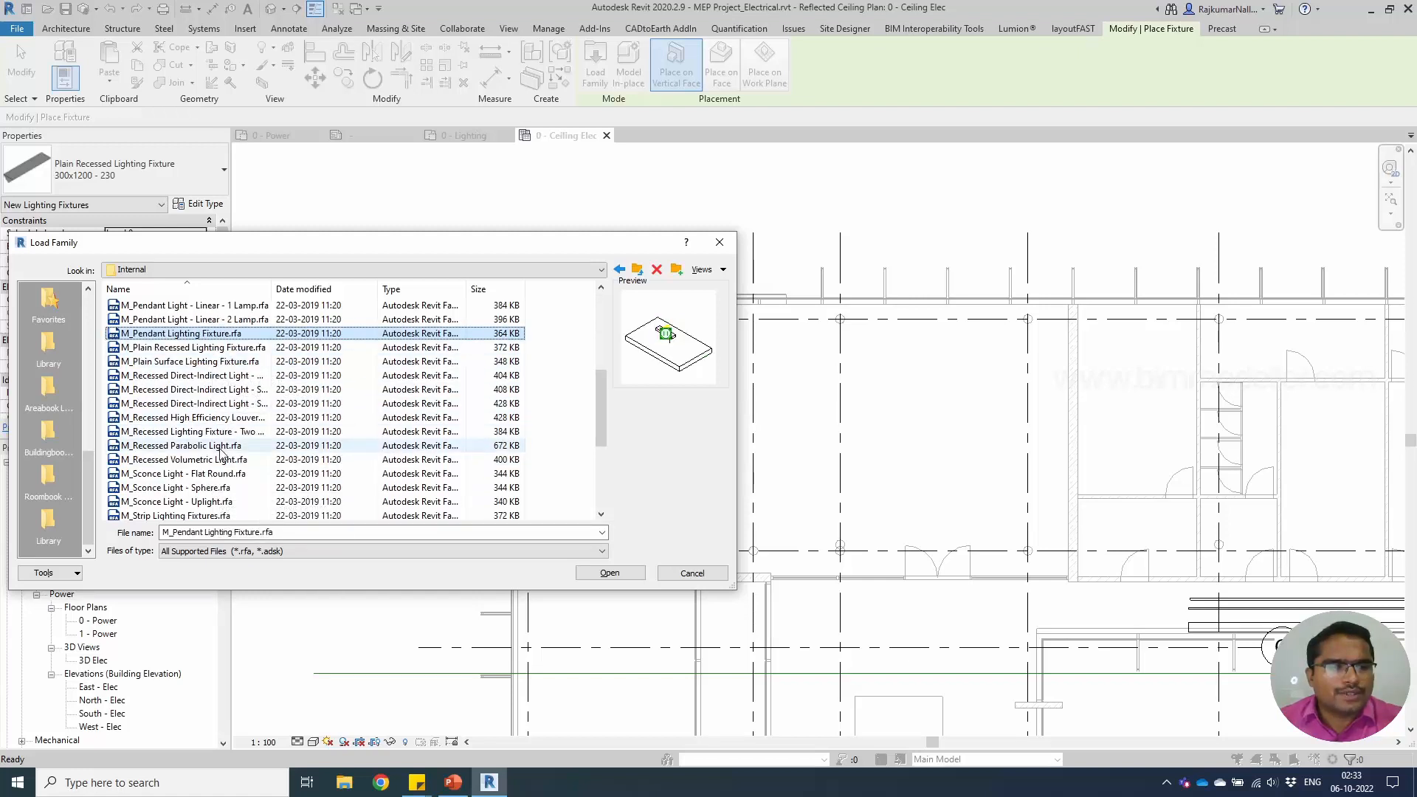
left_click(194, 376)
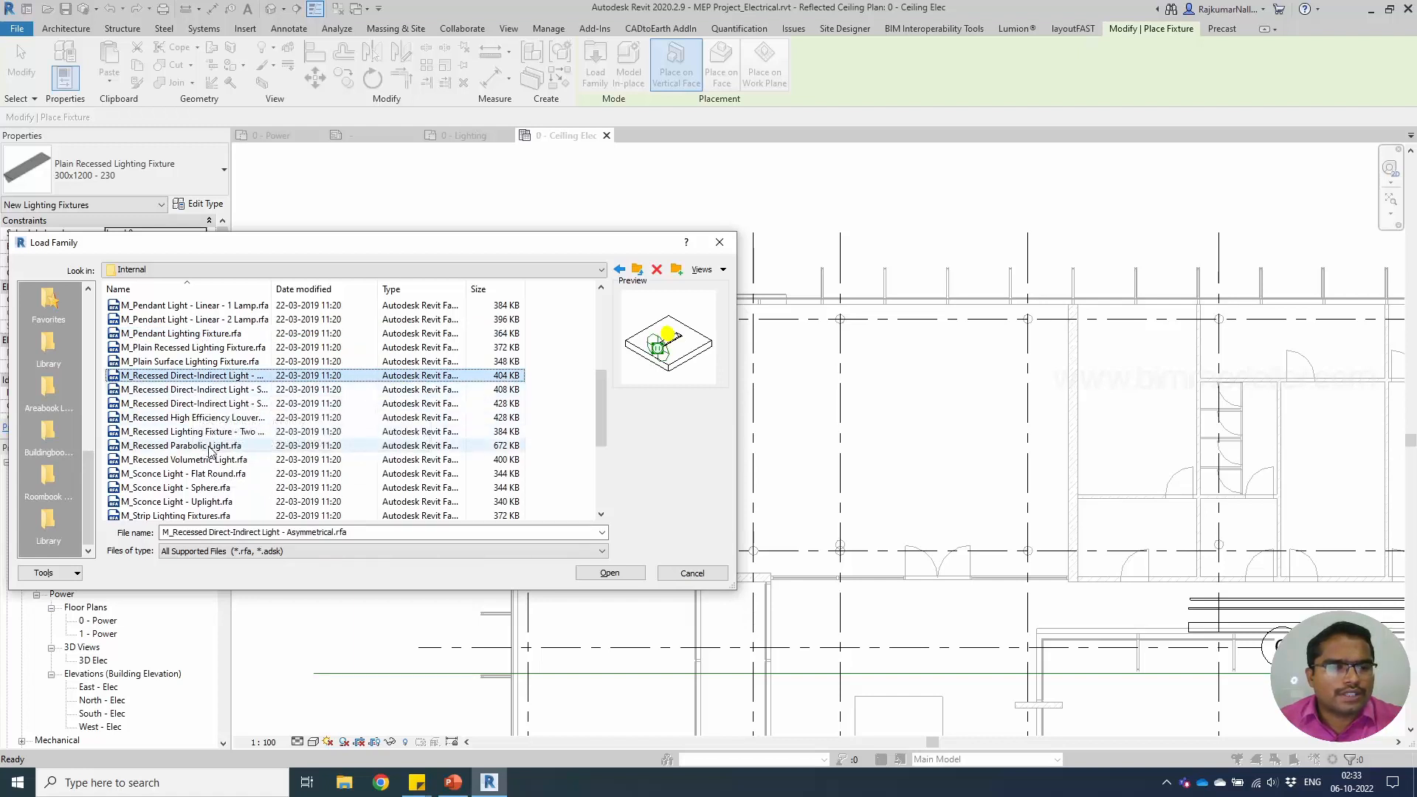
left_click(588, 574)
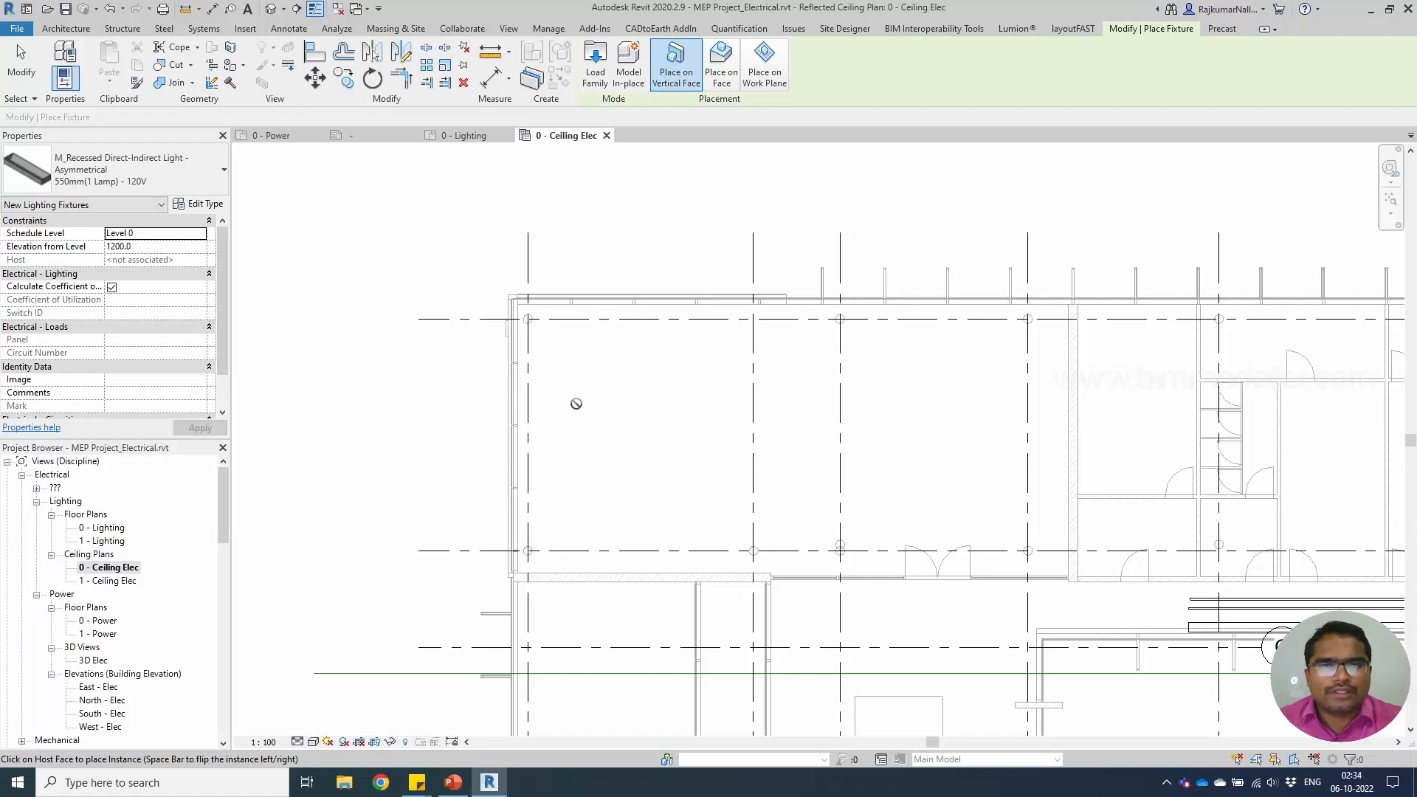
Set the fixture to be placed on a face and choose the 600mm(1 Lamp) - 120V type.
left_click(721, 68)
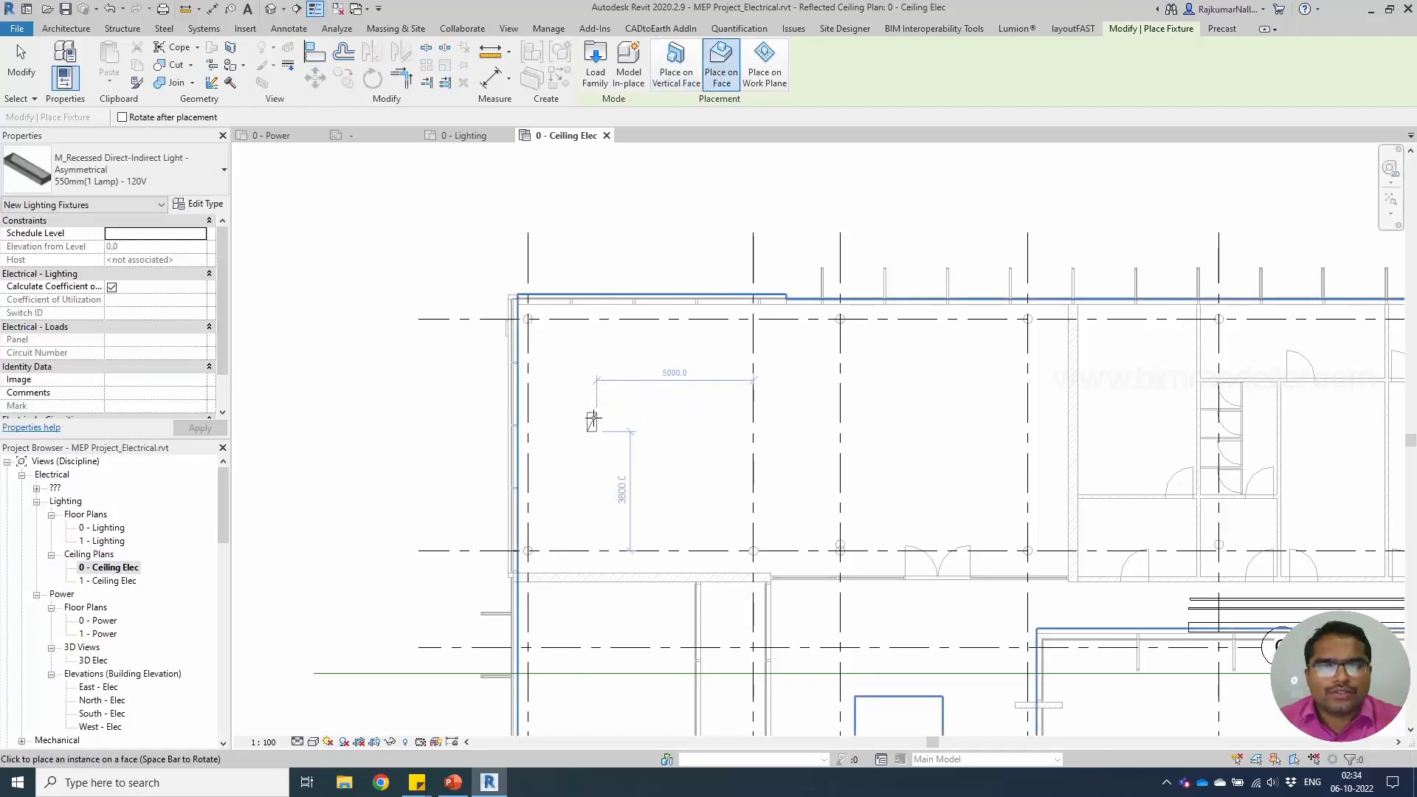
scroll(583, 398, "up", 2)
left_click(183, 190)
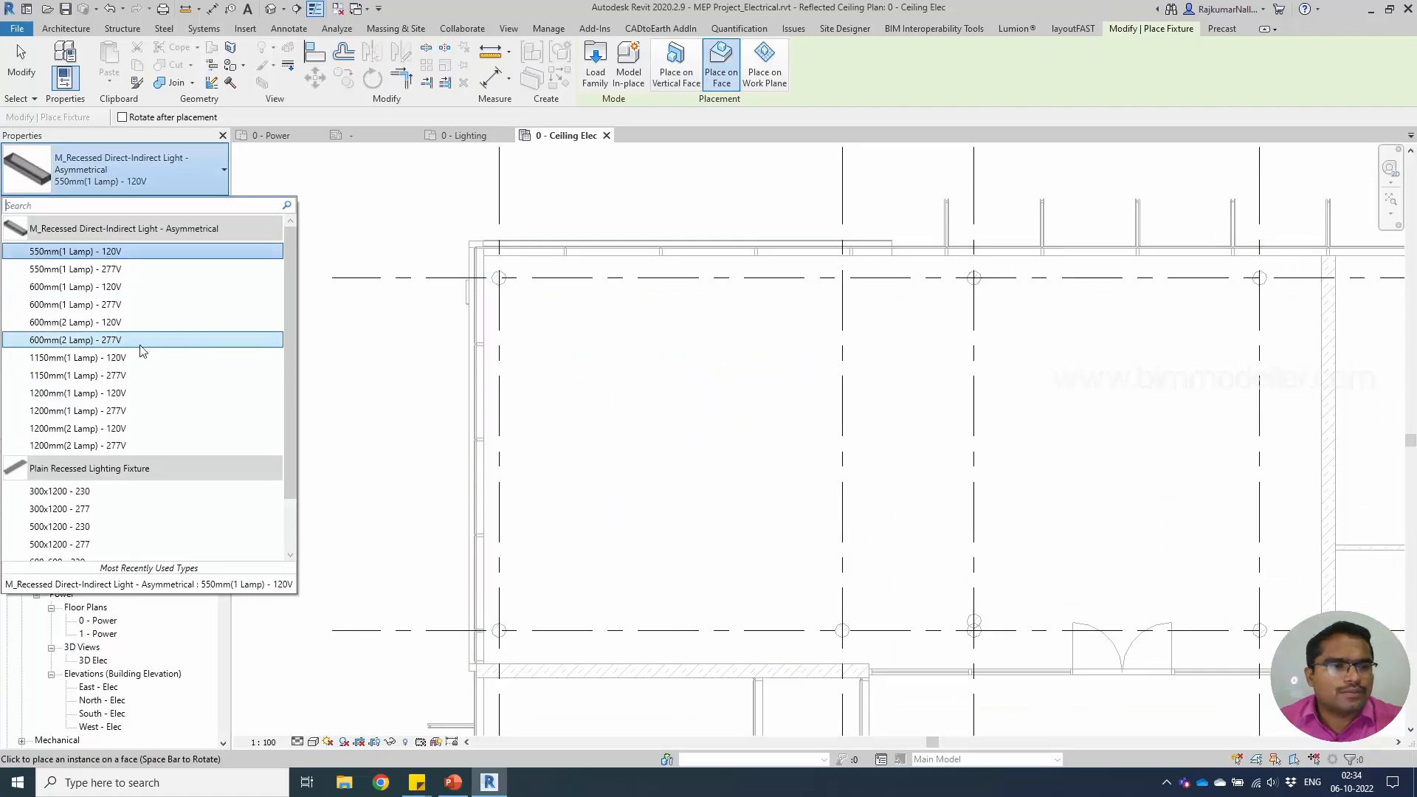
mouse_move(143, 351)
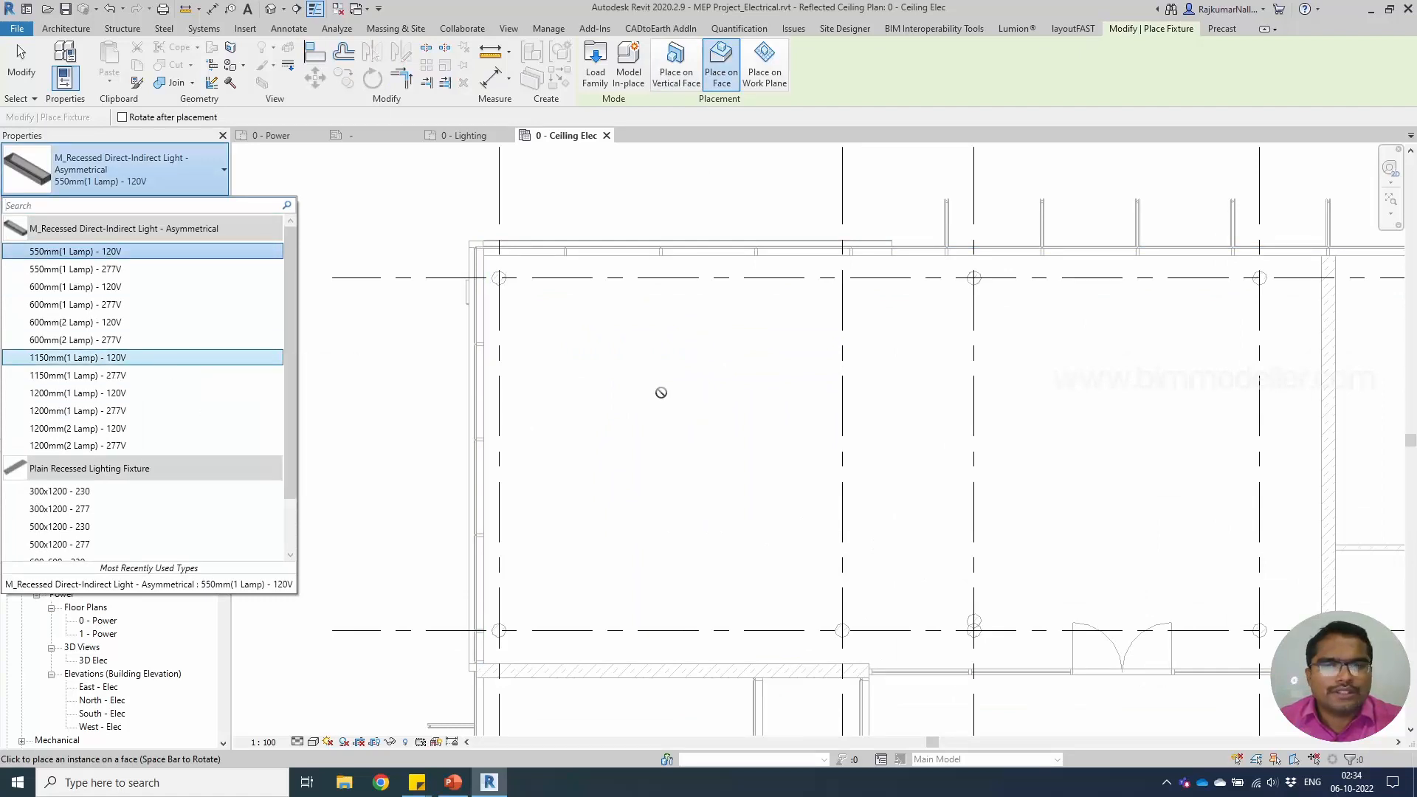
scroll(664, 392, "up", 3)
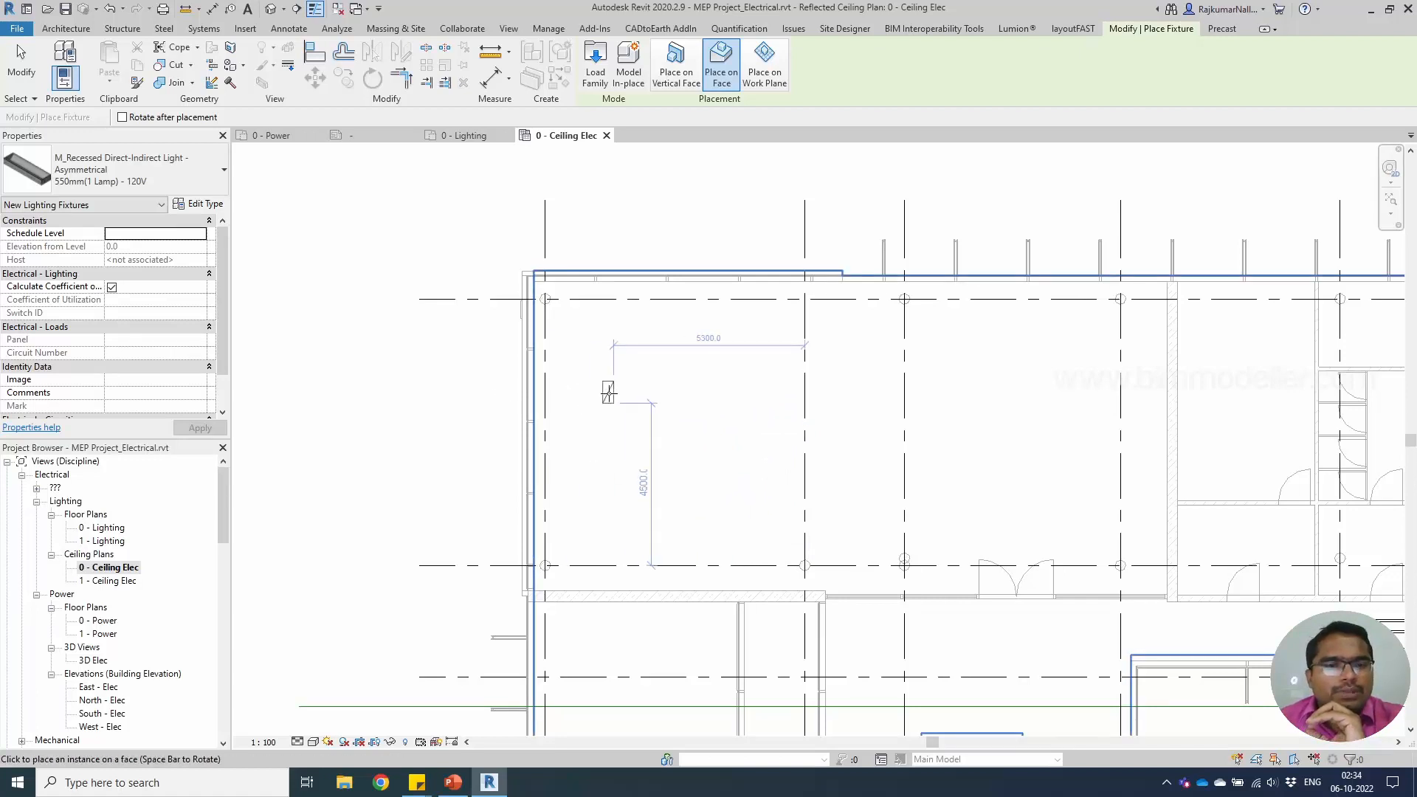
left_click(146, 174)
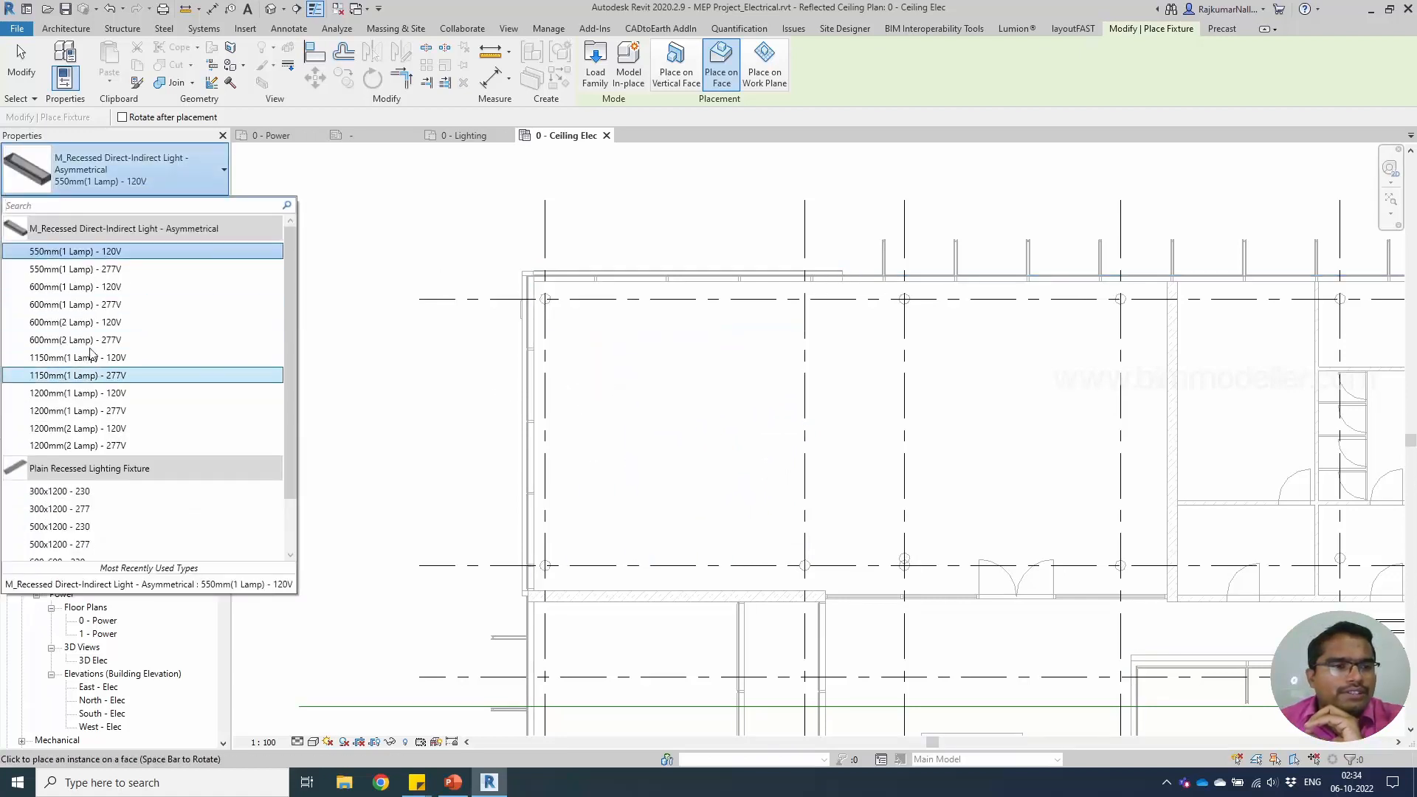
left_click(138, 288)
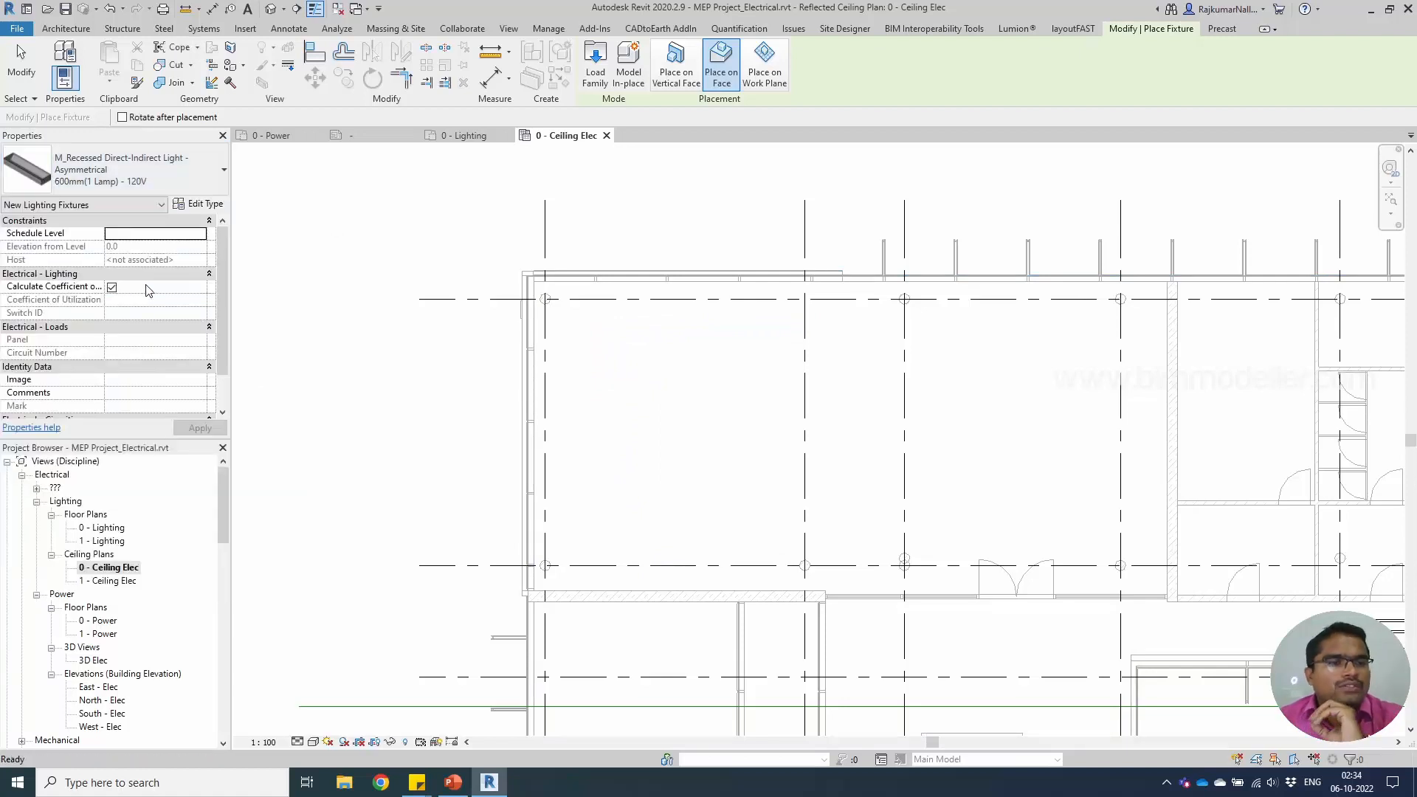
Duplicate the fixture type as 600mm(1 Lamp) - 230V and set its ballast voltage to 230 V.
left_click(201, 204)
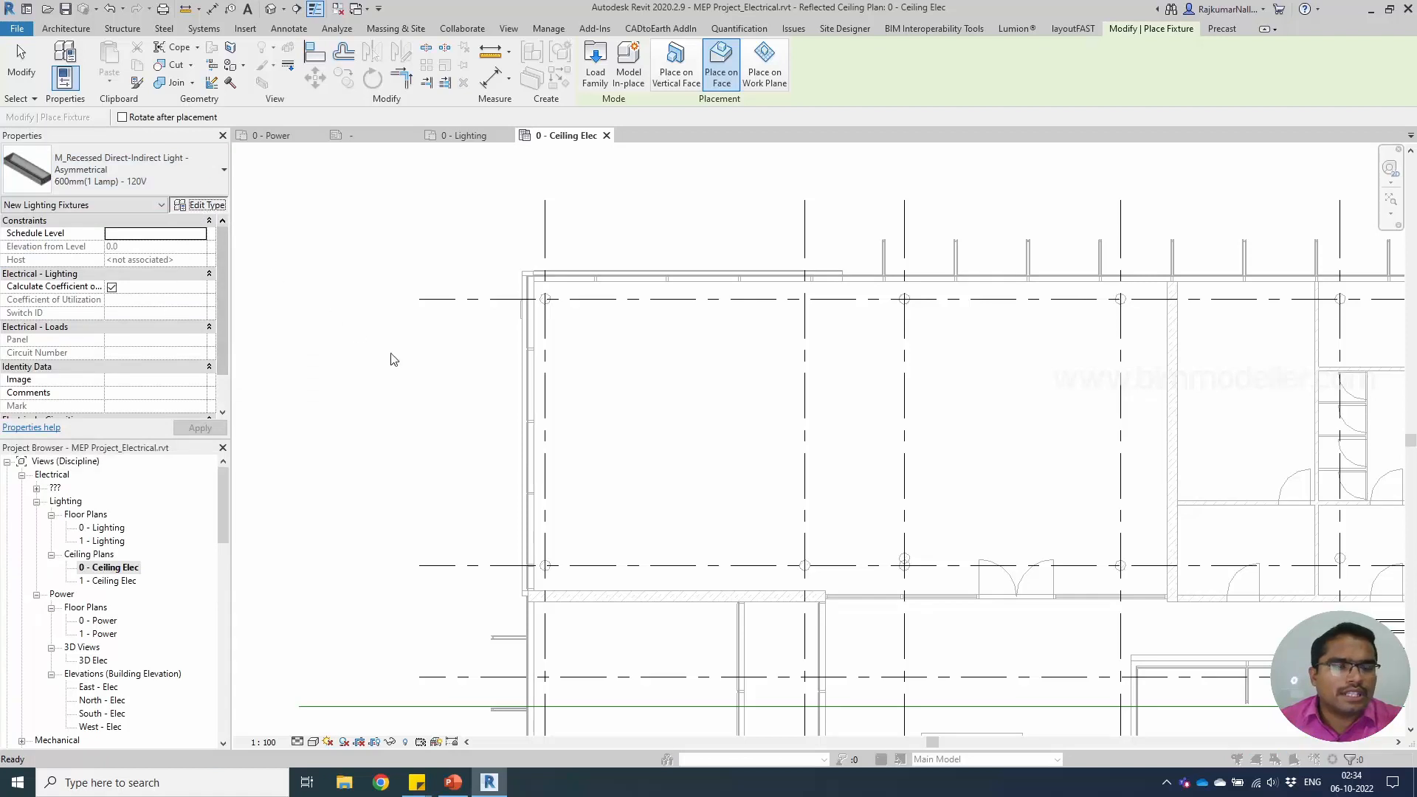
left_click(667, 224)
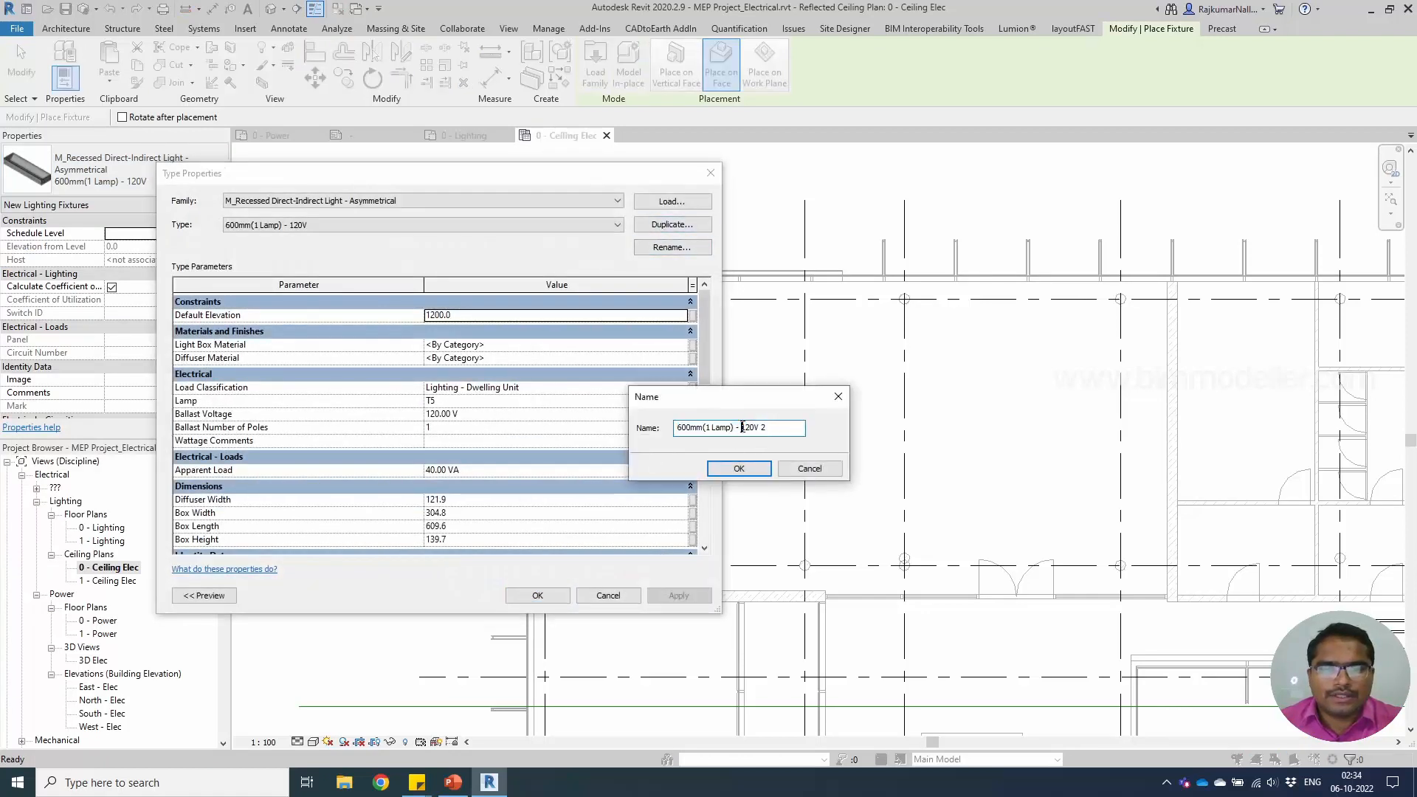
type("230")
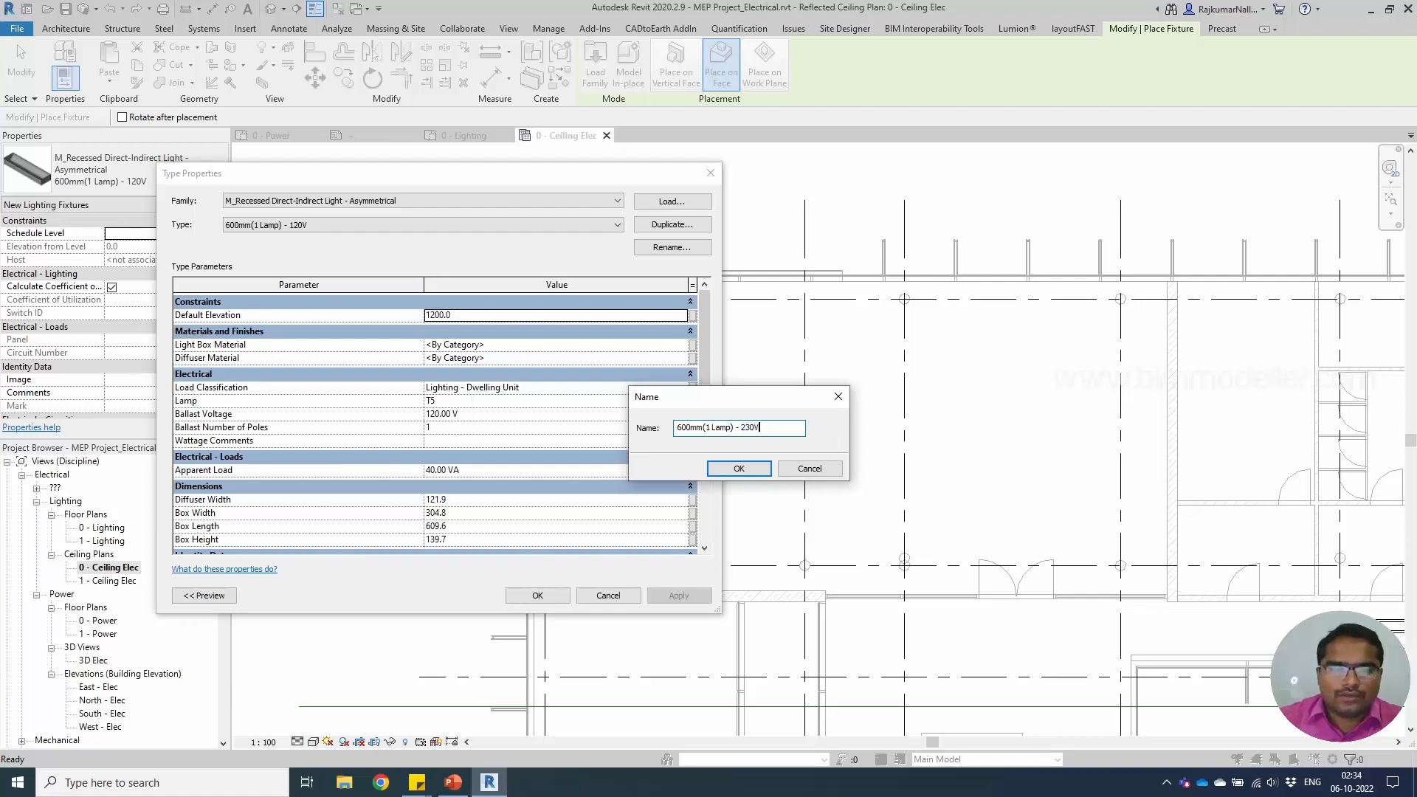
left_click(752, 472)
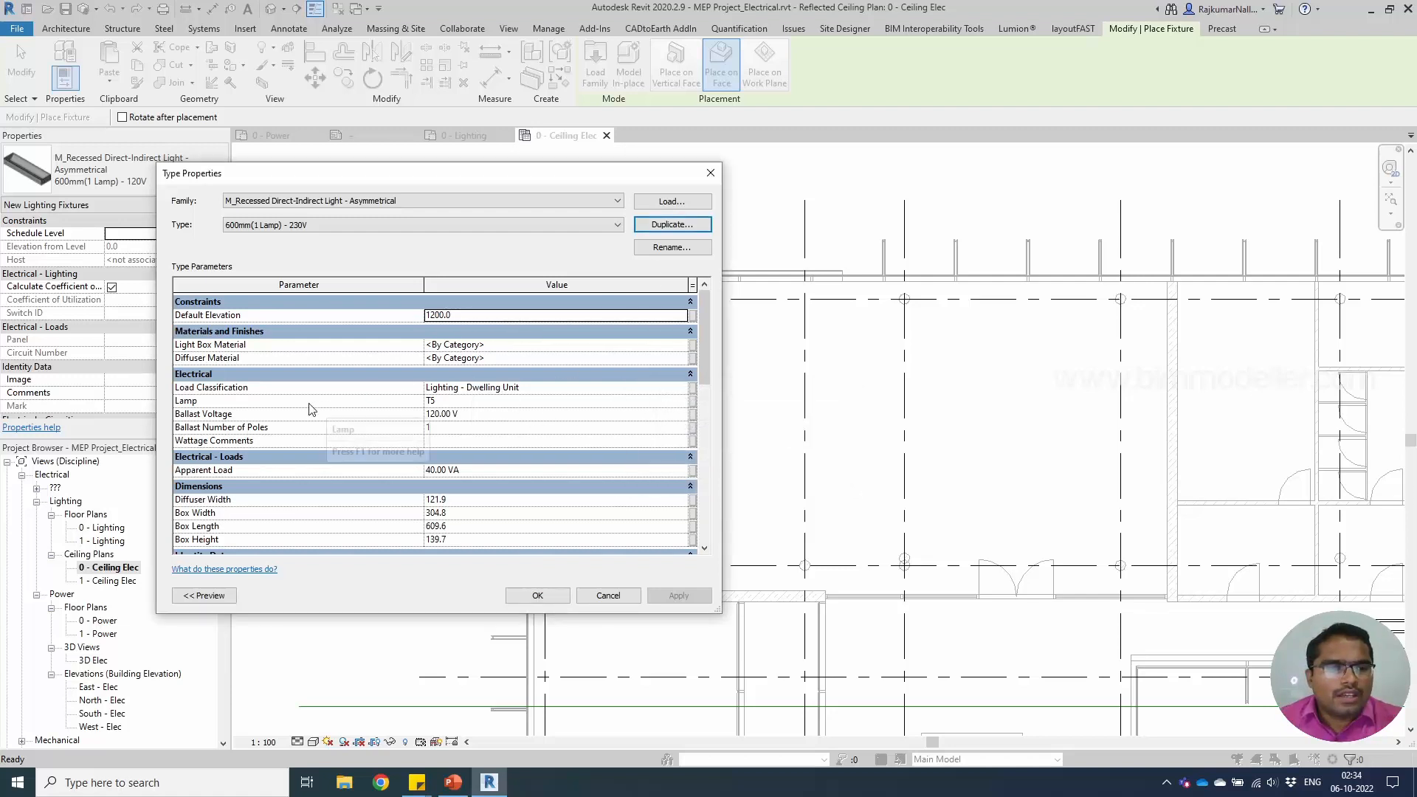
left_click(477, 415)
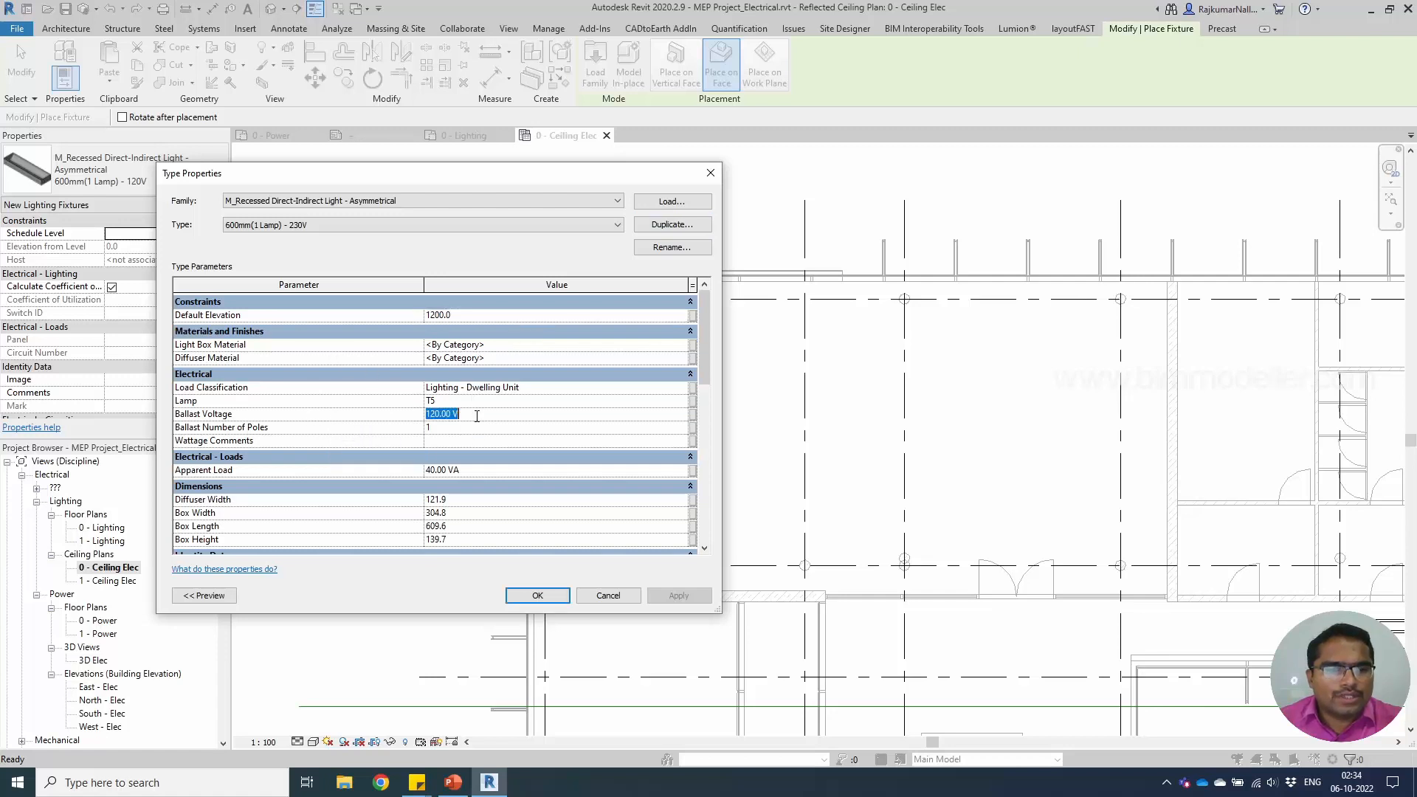
left_click(537, 597)
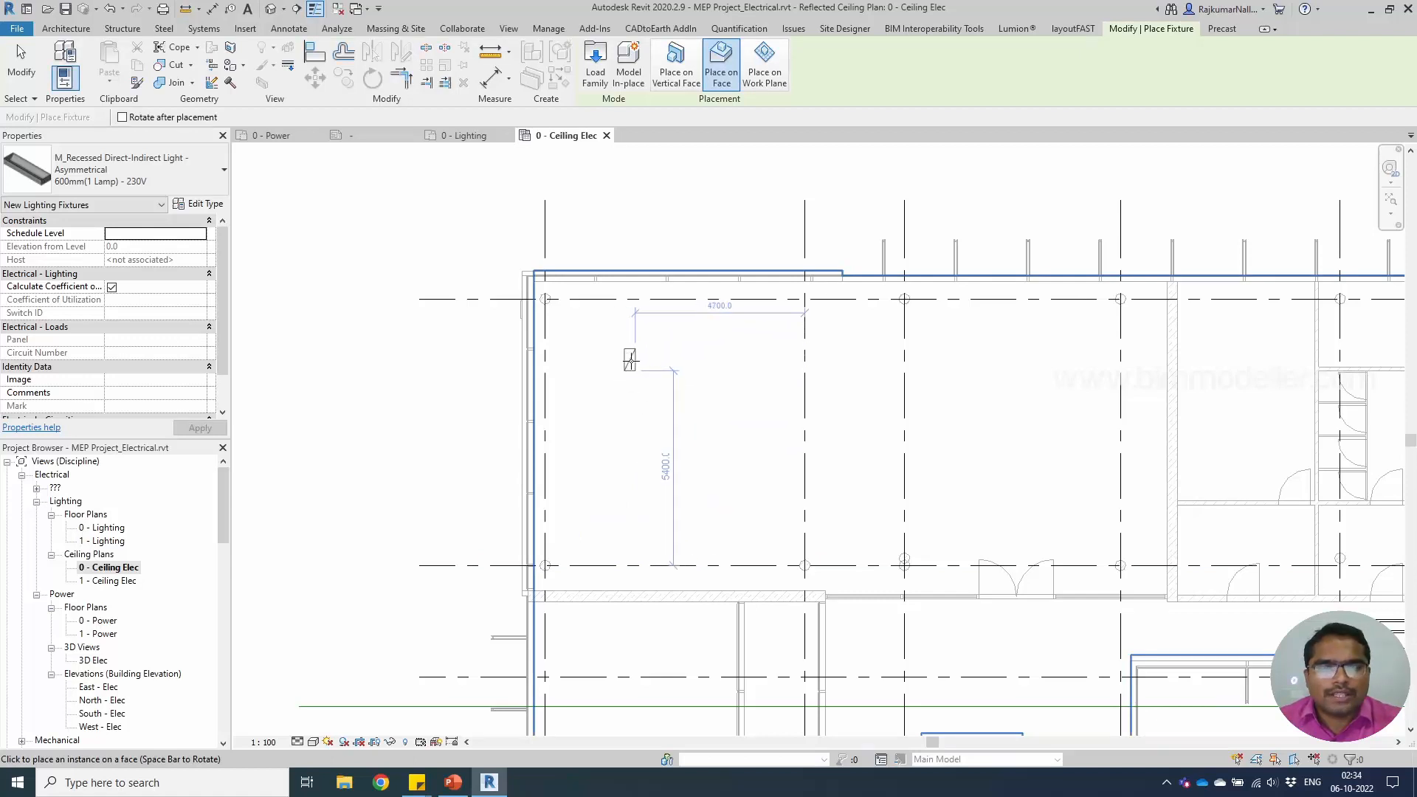
Place three 600mm(1 Lamp) - 230V fixtures in a vertical column inside the upper-left room, and end the placement.
left_click(629, 359)
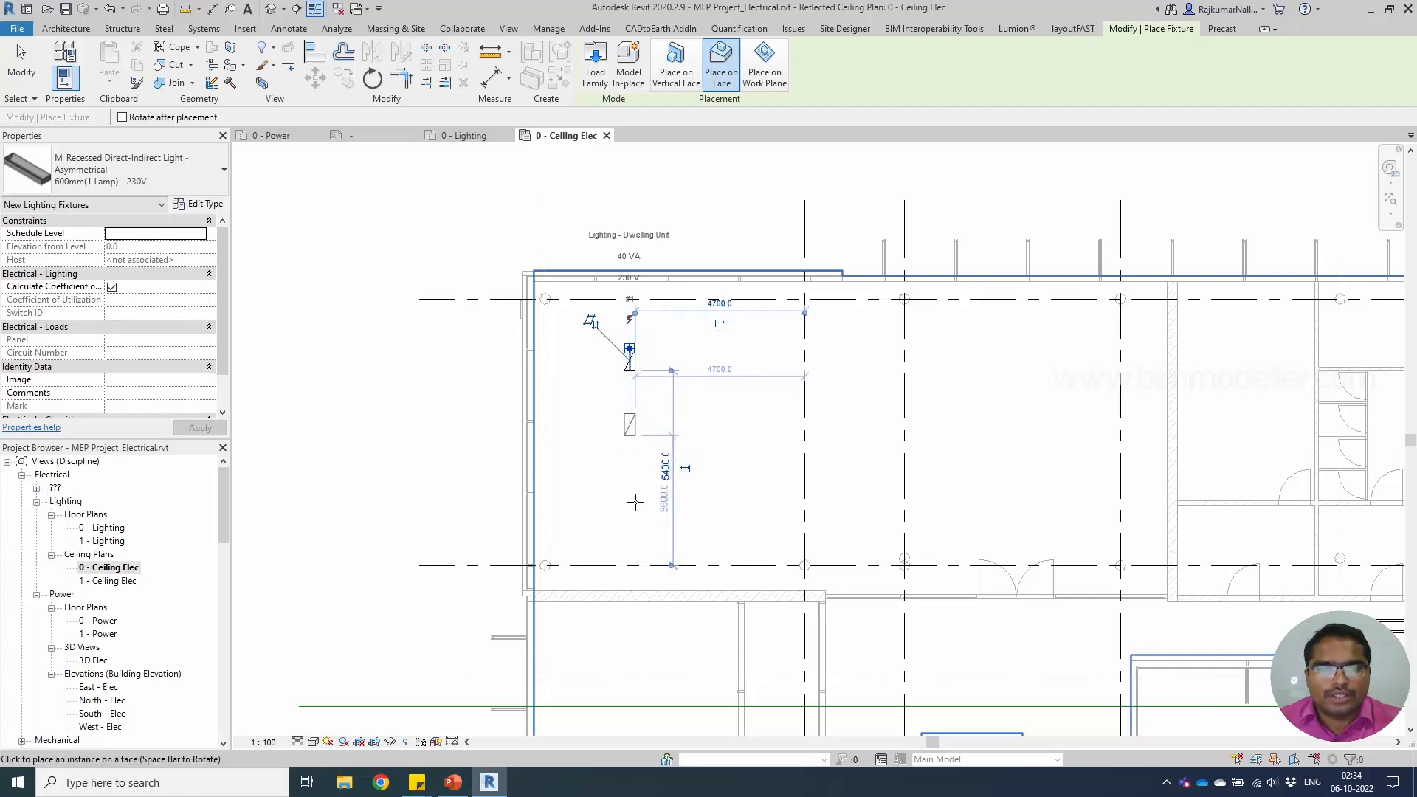
left_click(631, 423)
left_click(629, 510)
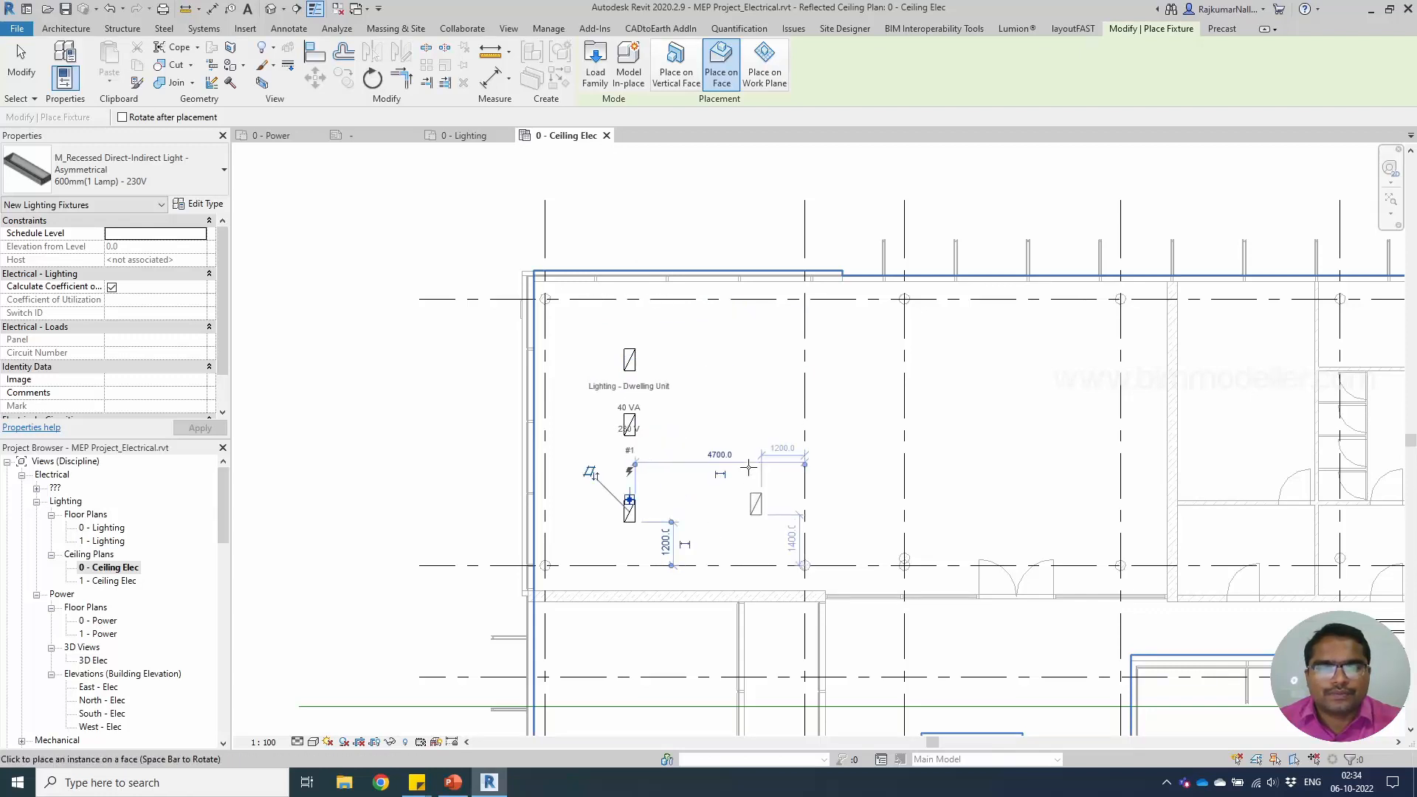
key("Escape")
key("Escape")
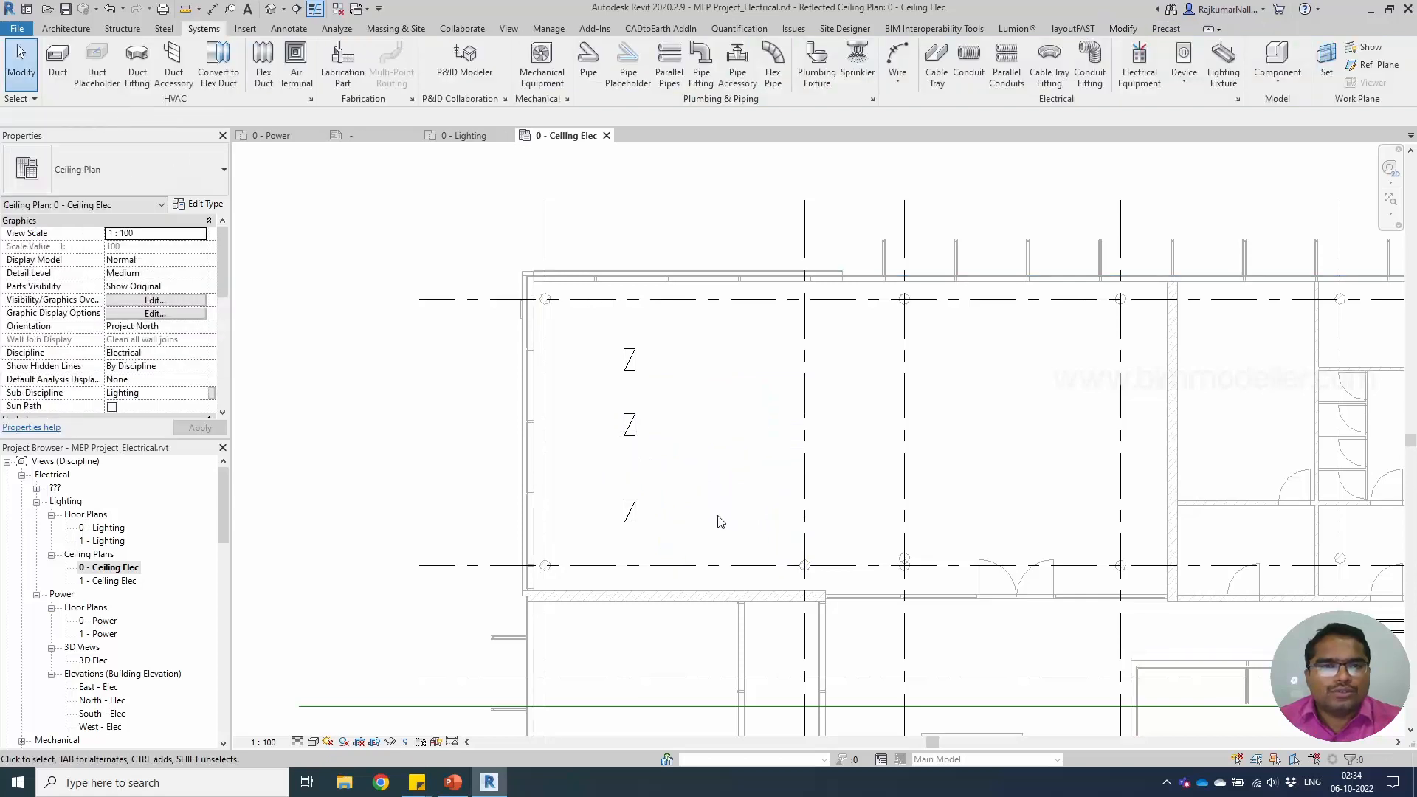
Add an aligned dimension string through the centres of the three fixtures and make their spacing equal.
left_click(638, 371)
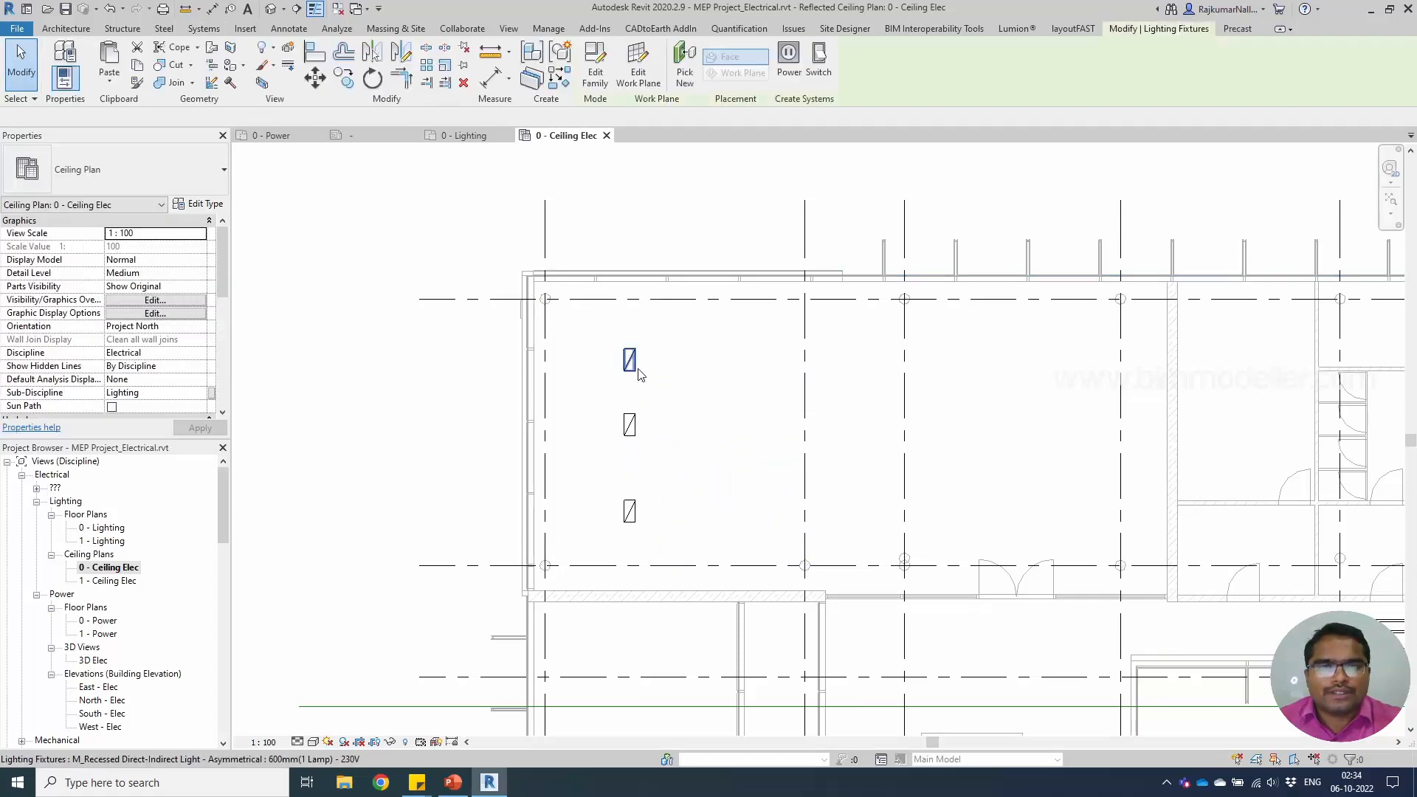
left_click(488, 79)
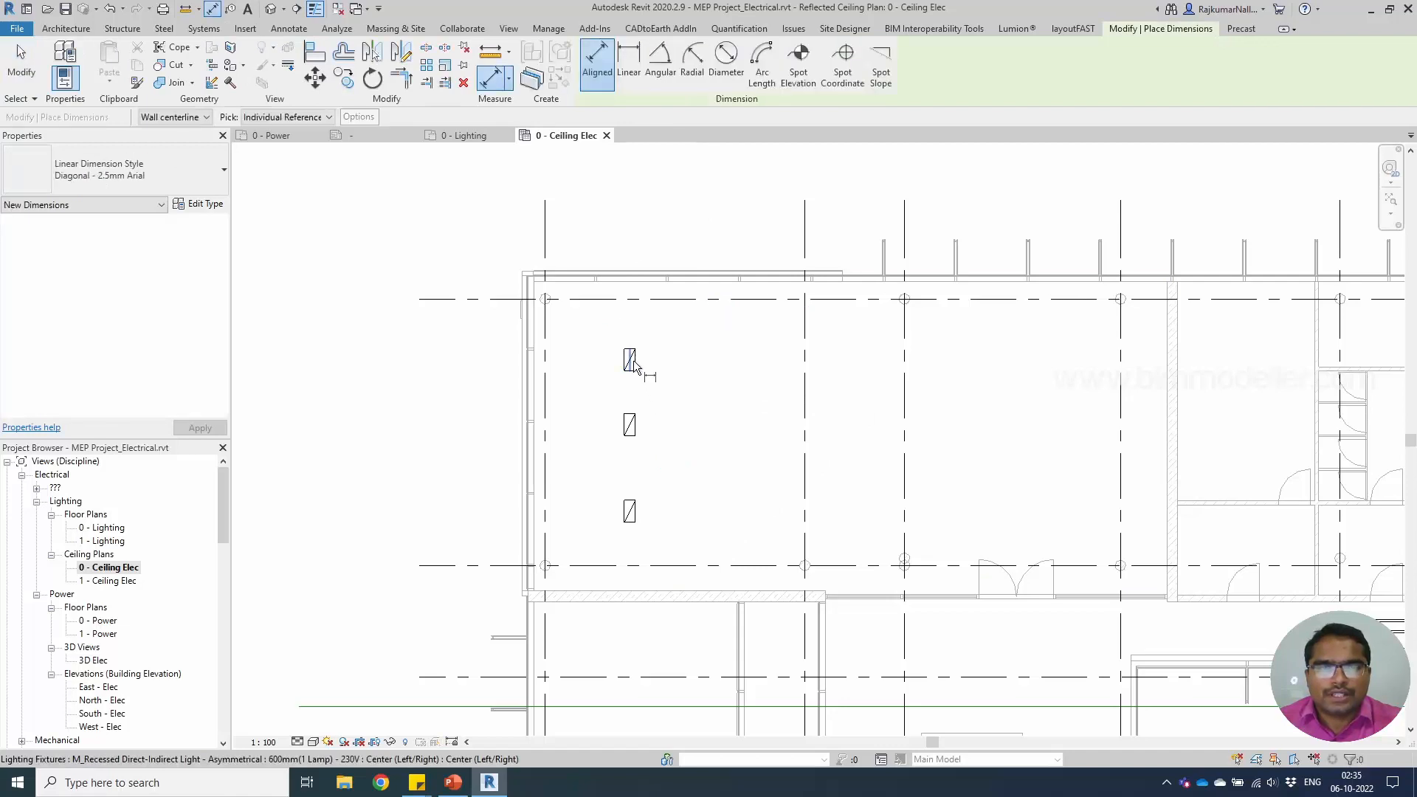
scroll(631, 367, "up", 2)
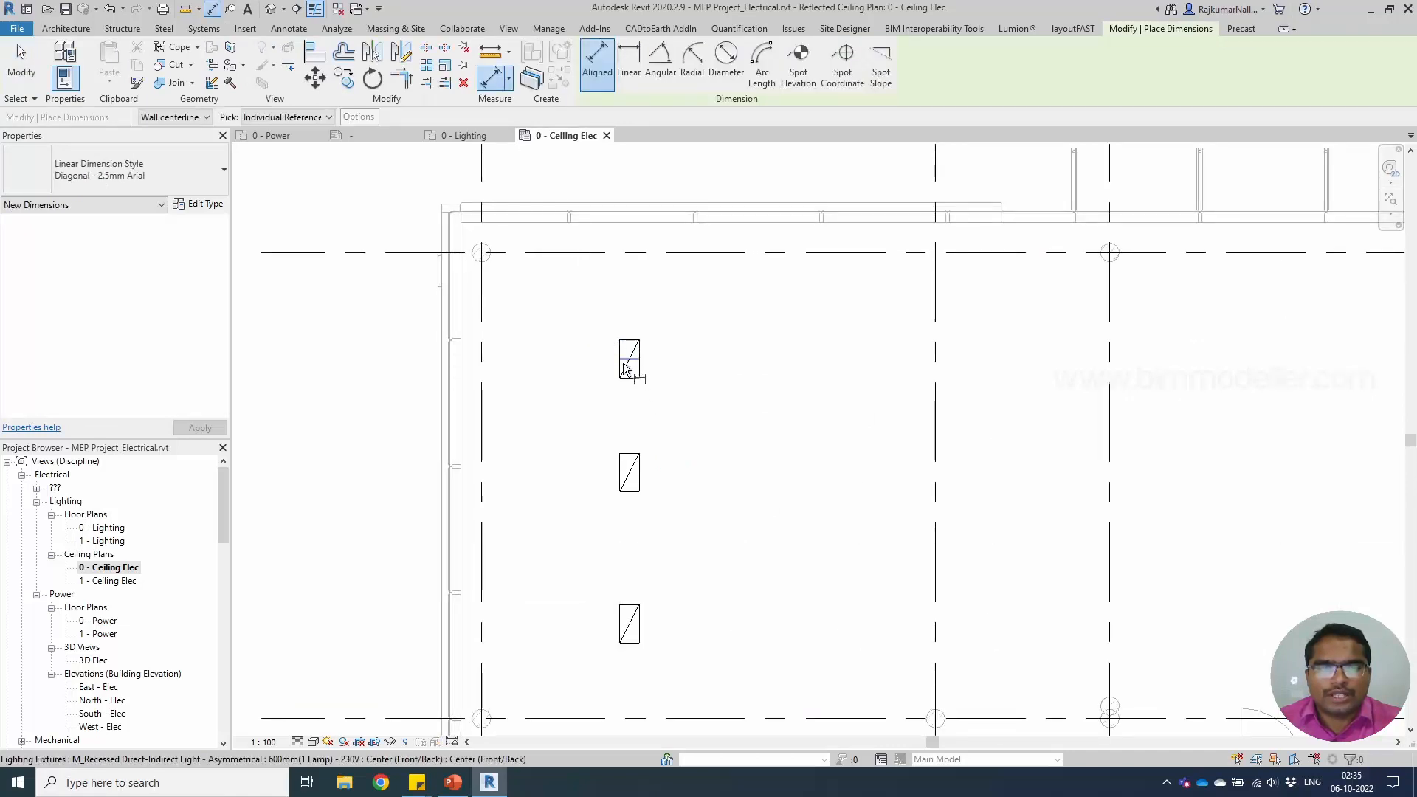
left_click(624, 365)
left_click(640, 489)
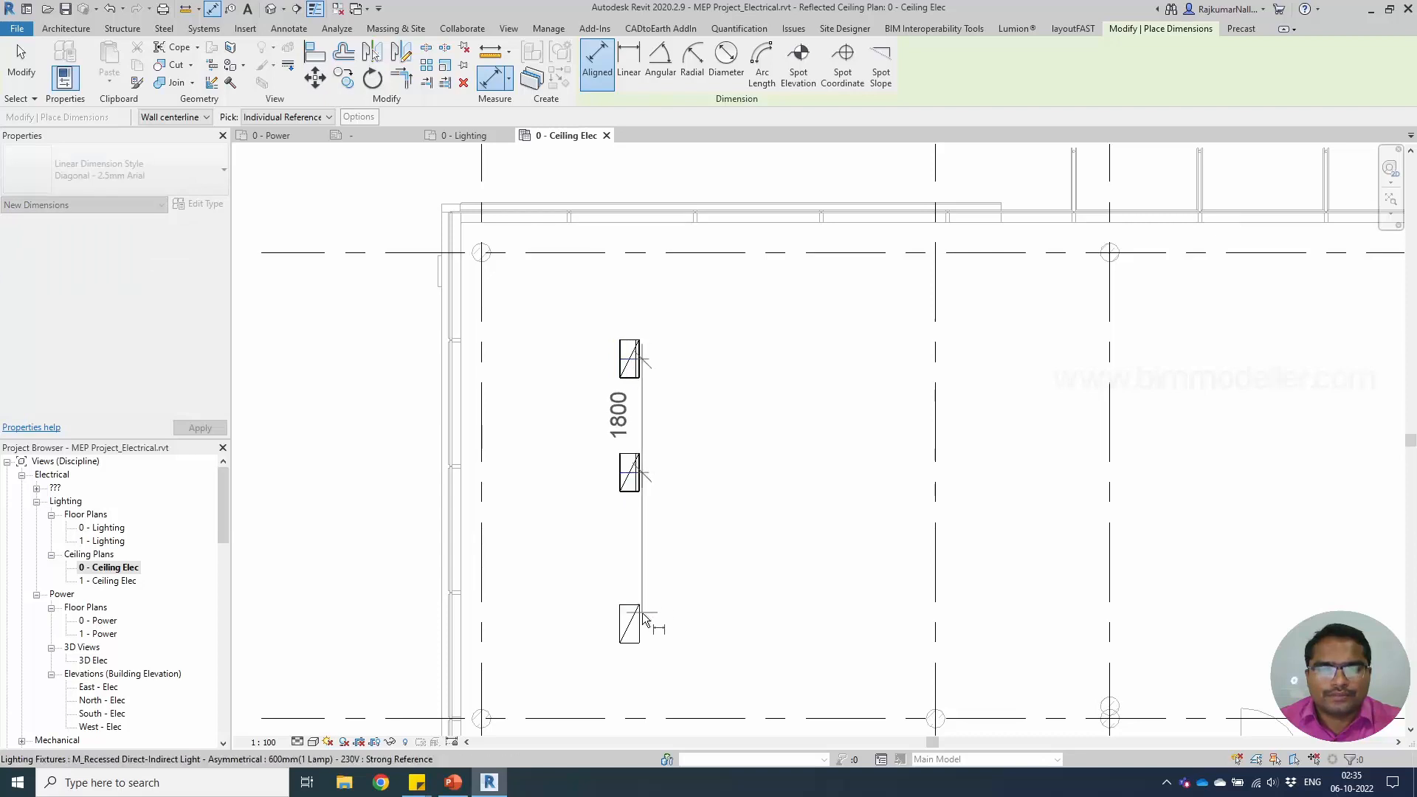
left_click(640, 626)
left_click(535, 559)
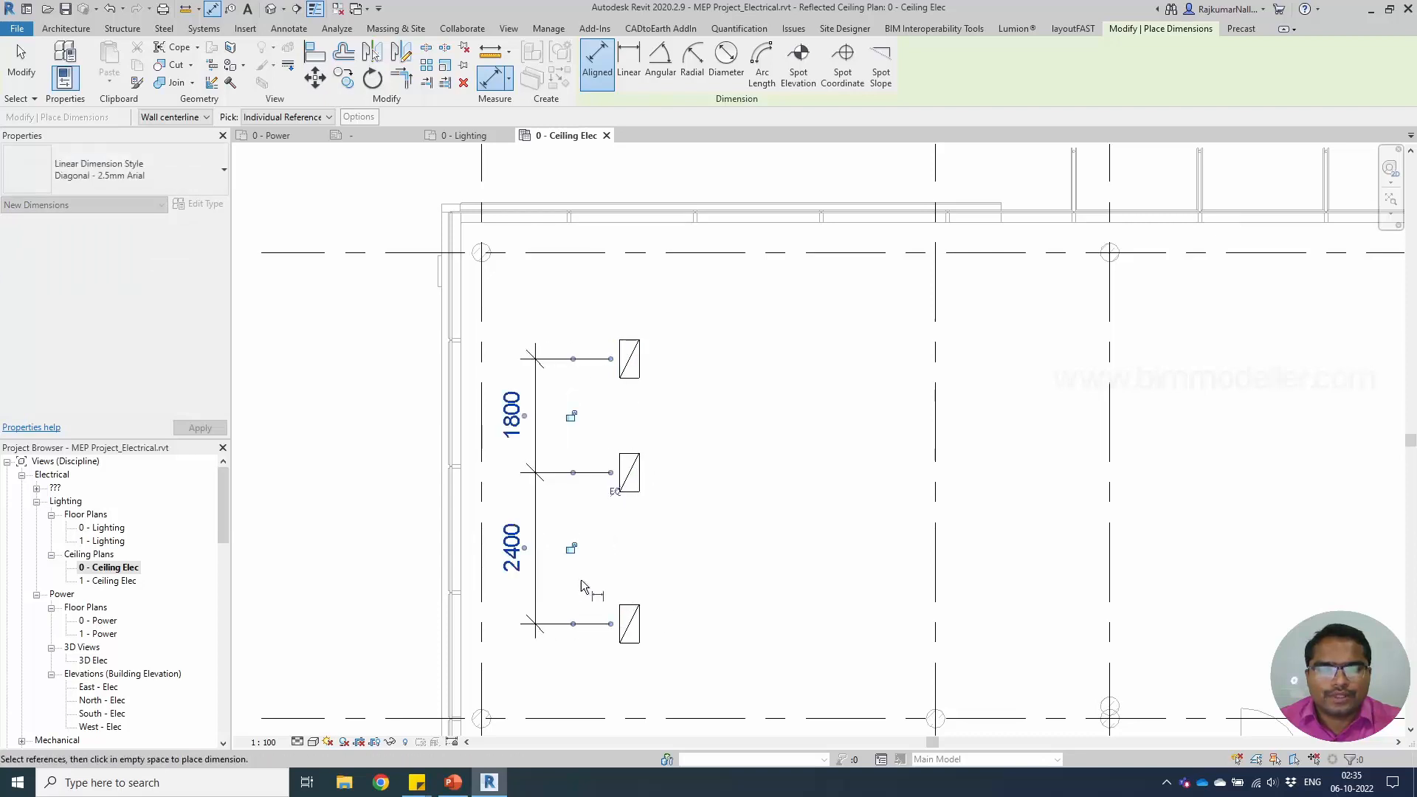
left_click(614, 491)
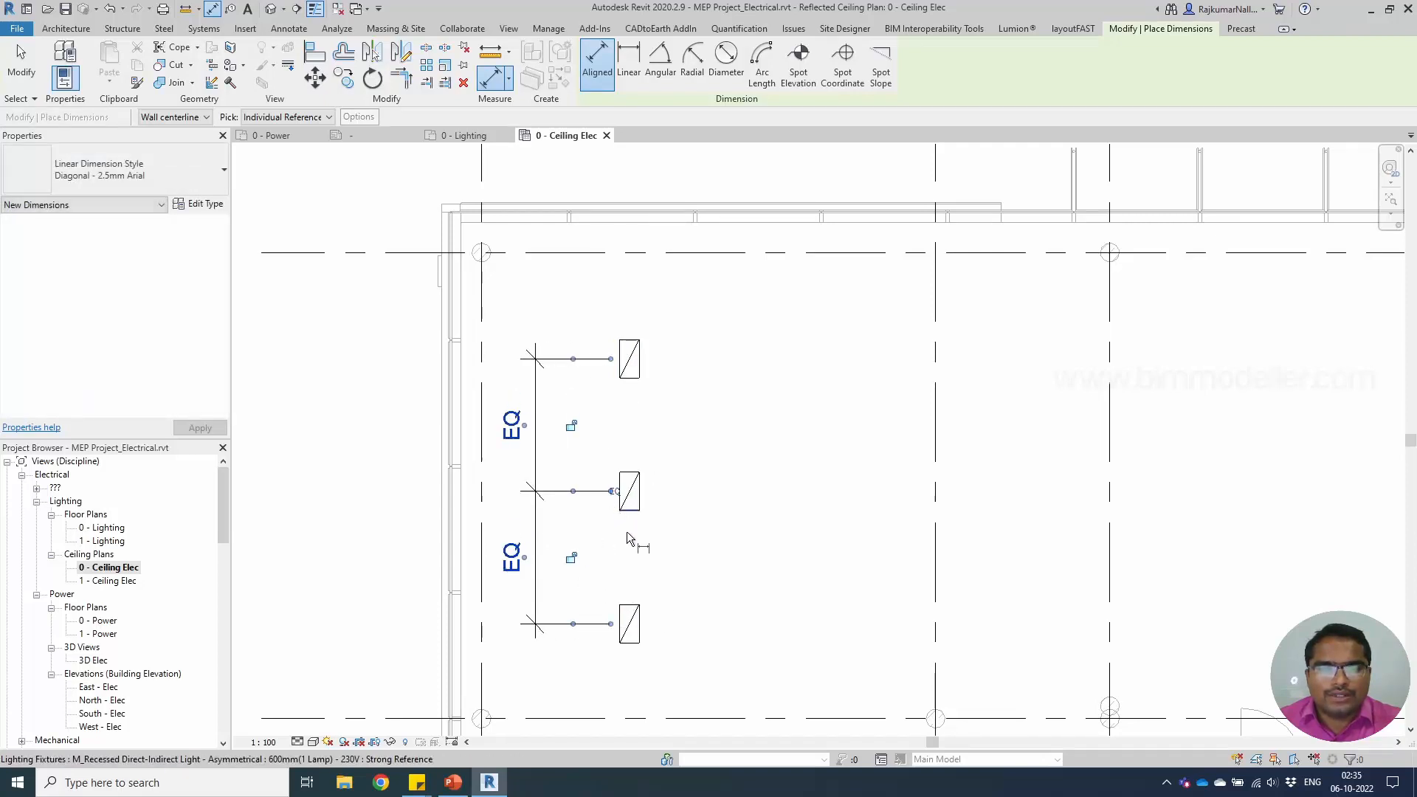
Add an aligned dimension between the centres of the upper and middle fixtures, and end the dimensioning.
left_click(639, 365)
left_click(640, 490)
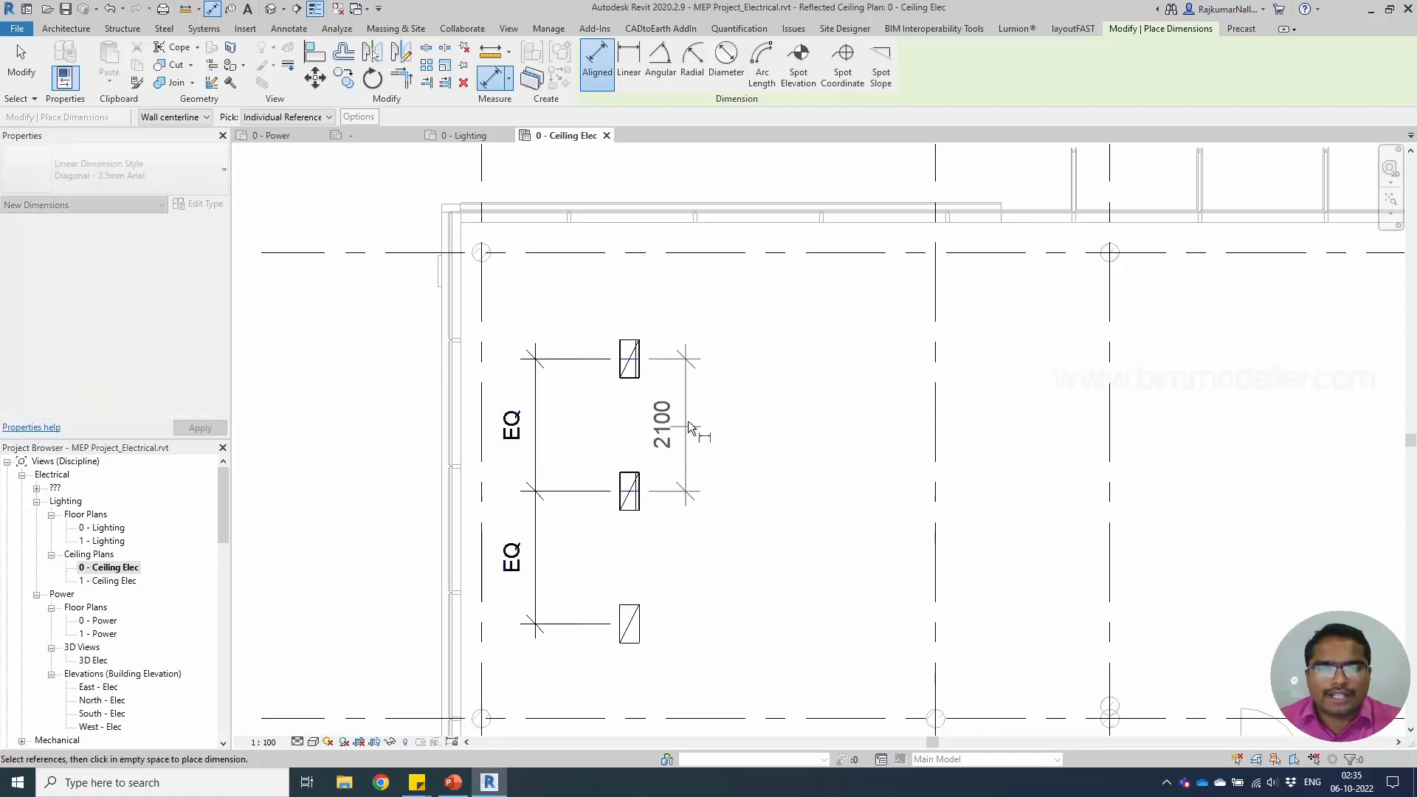
left_click(702, 430)
key("Escape")
key("Escape")
middle_click_drag(639, 502, 636, 473)
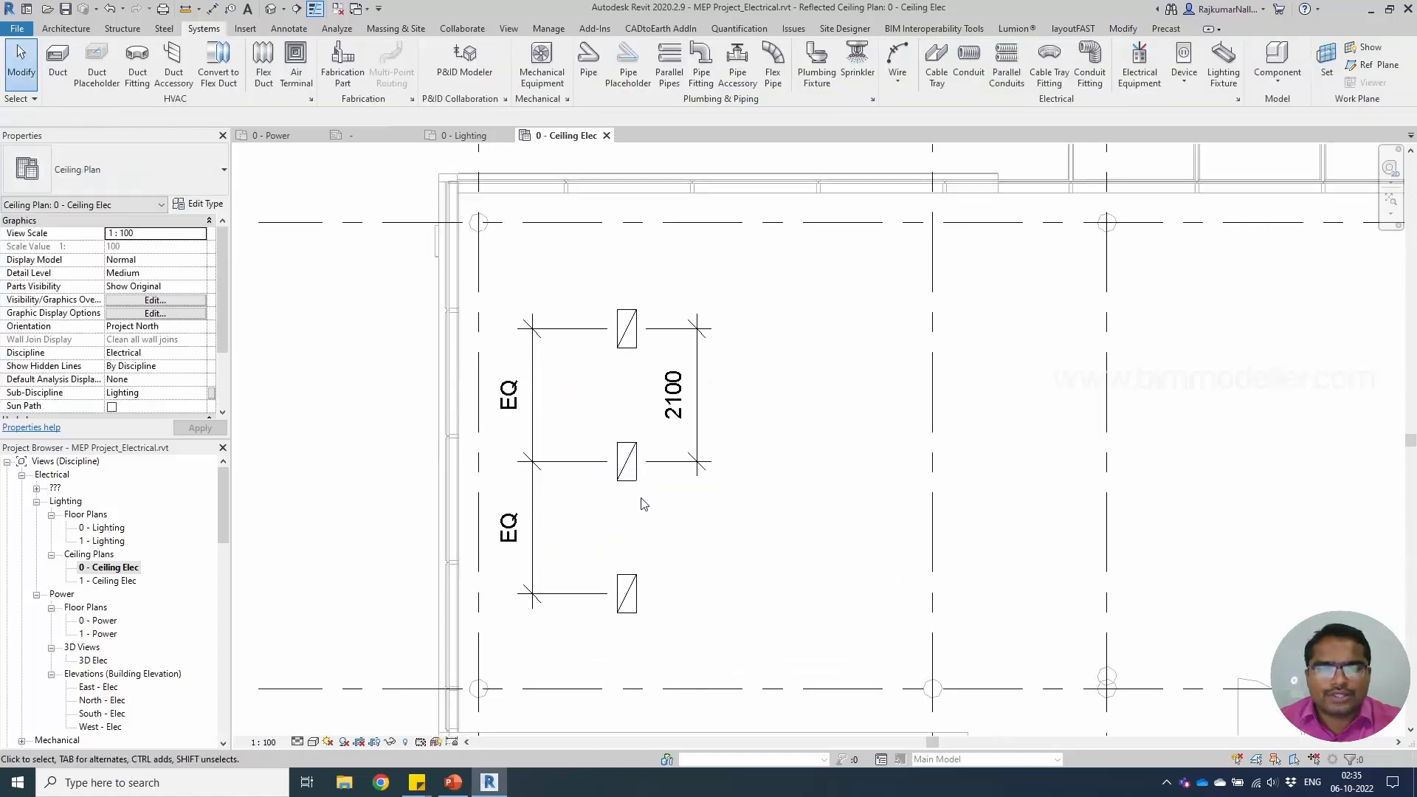
left_click(636, 352)
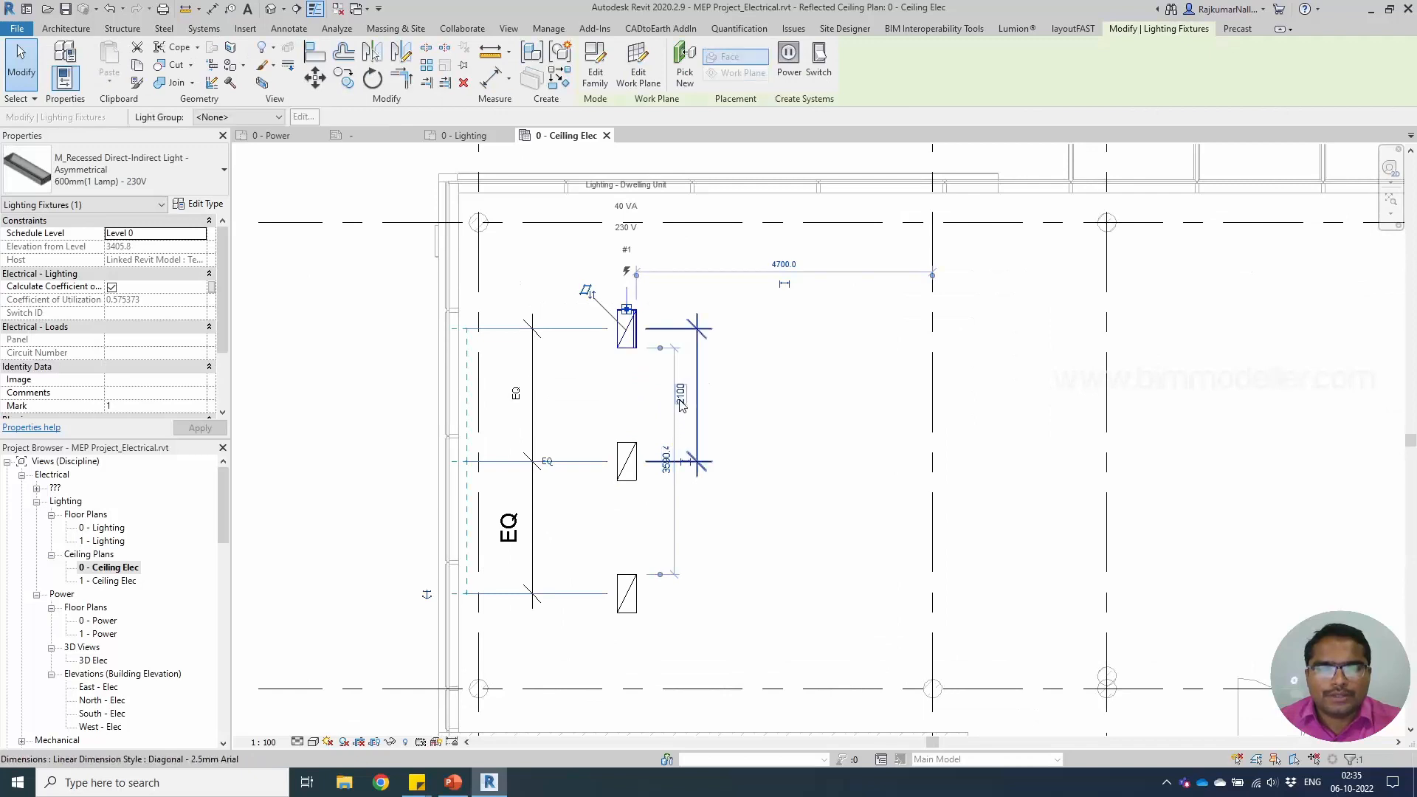
left_click(679, 402)
key("Escape")
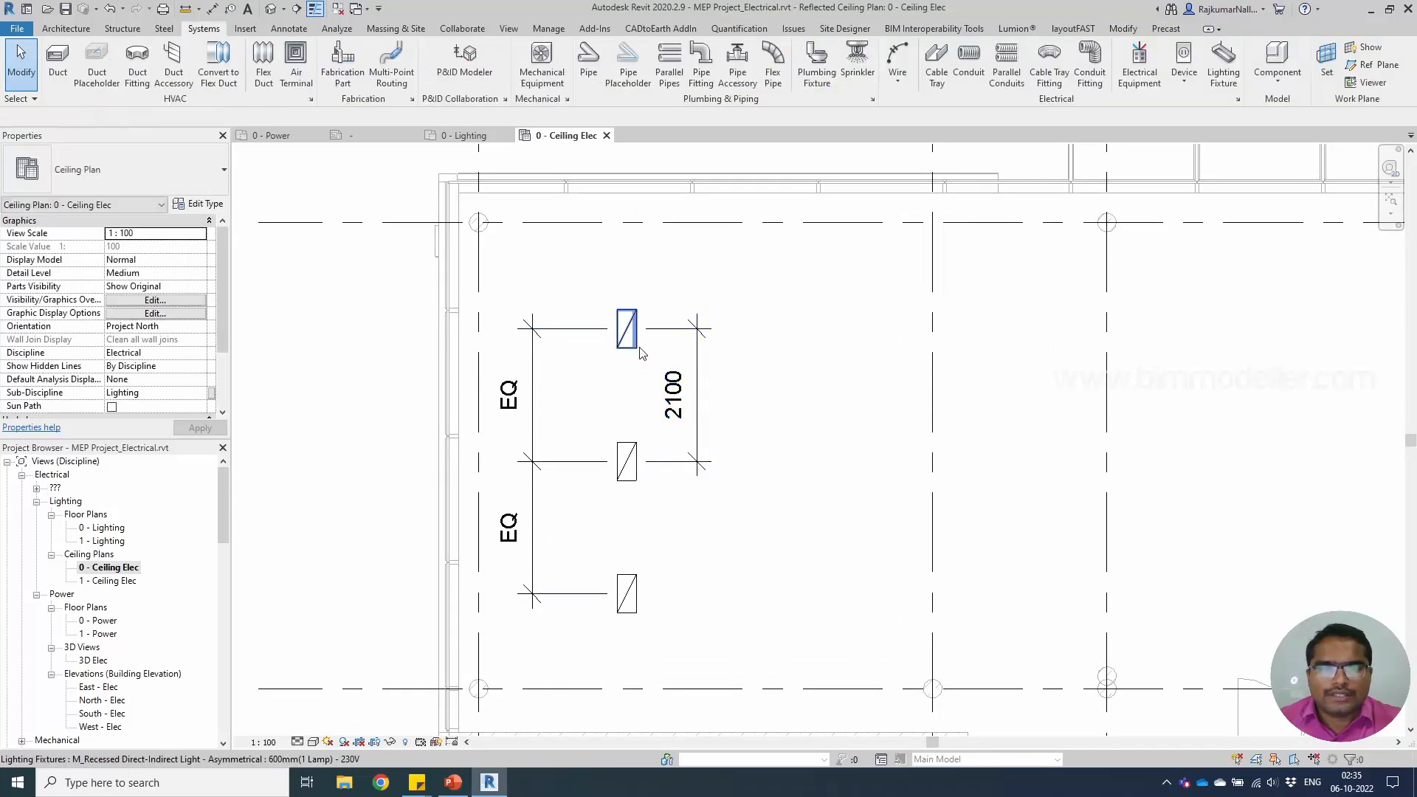
Move the uppermost fixture 400 mm straight up, away from the other two fixtures.
left_click(638, 350)
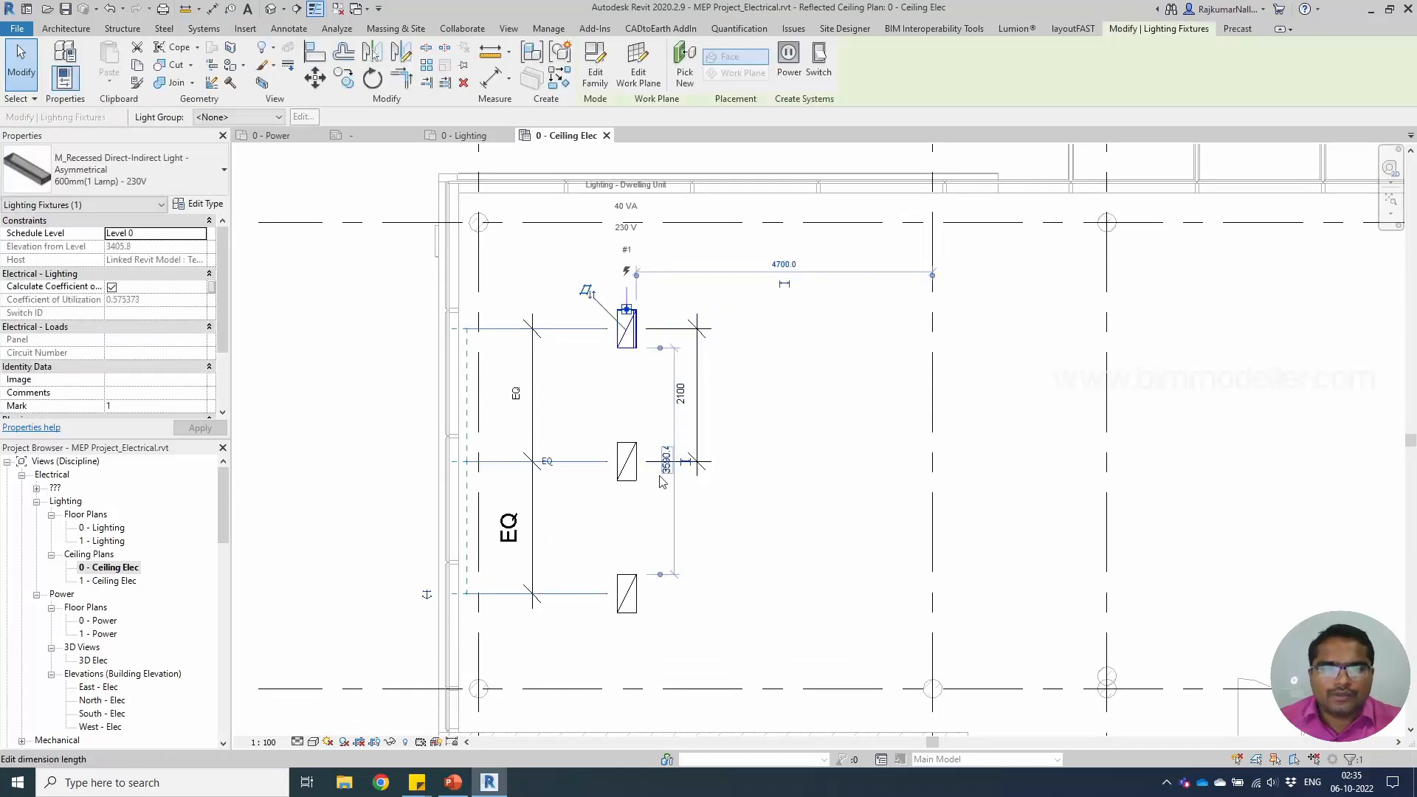
scroll(664, 479, "up", 2)
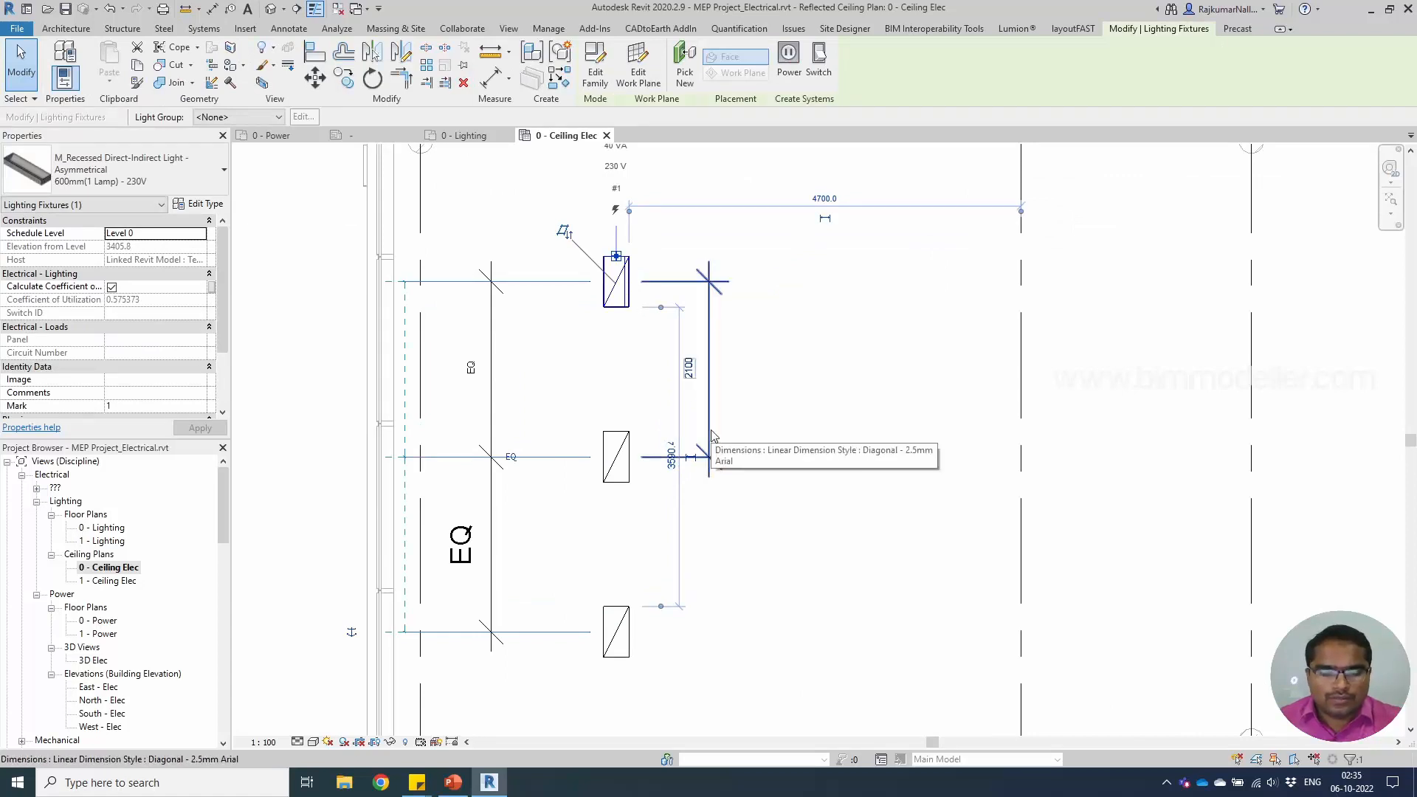
key("m")
key("v")
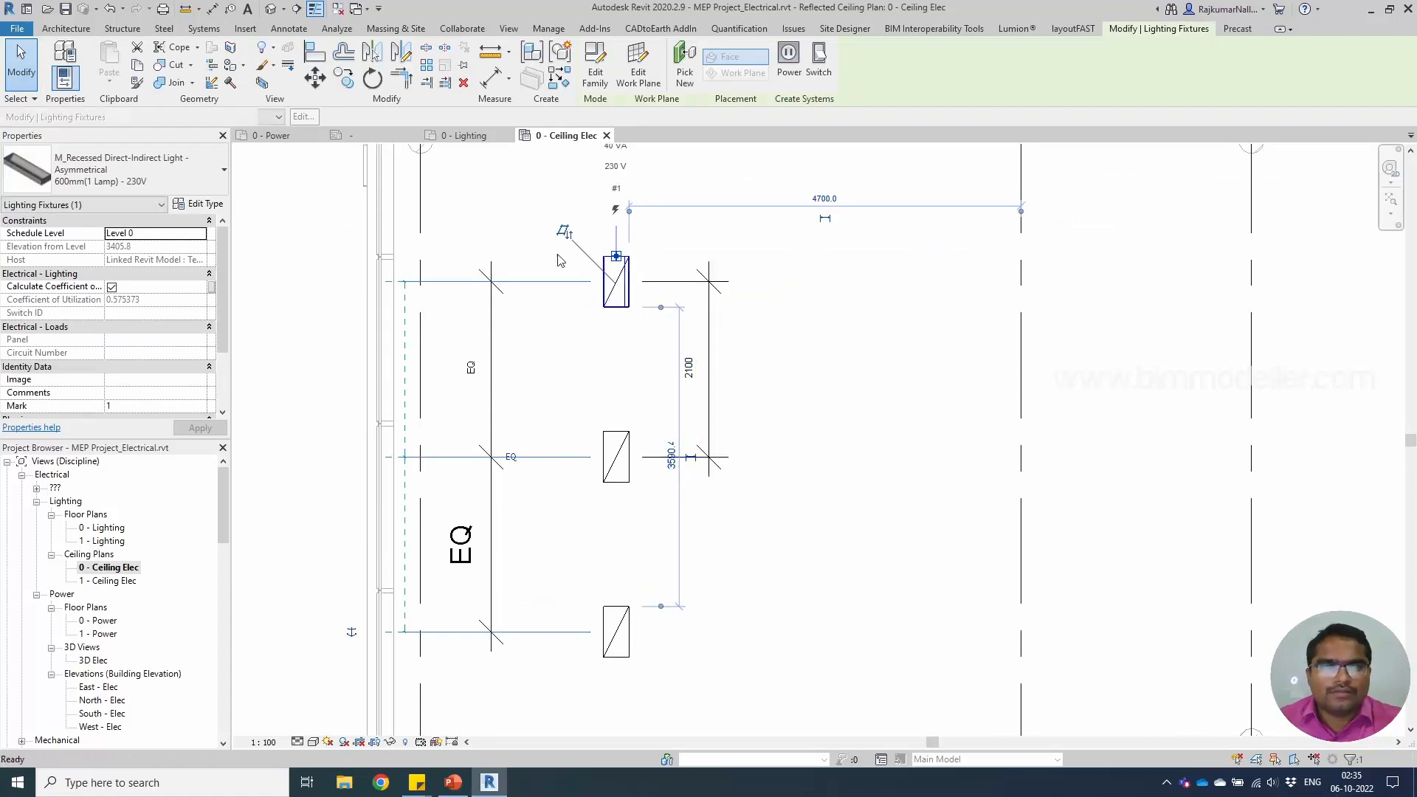
left_click(742, 348)
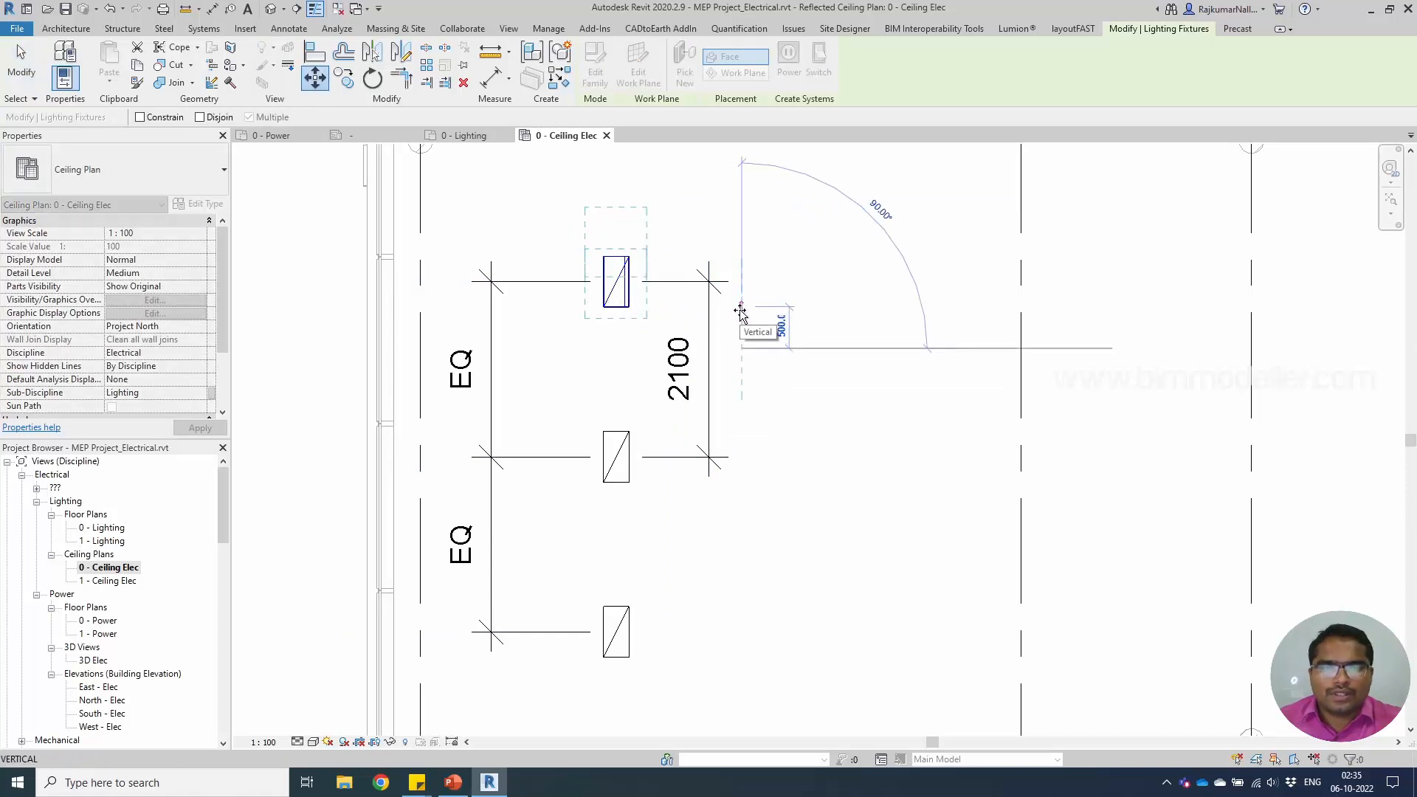
type("400")
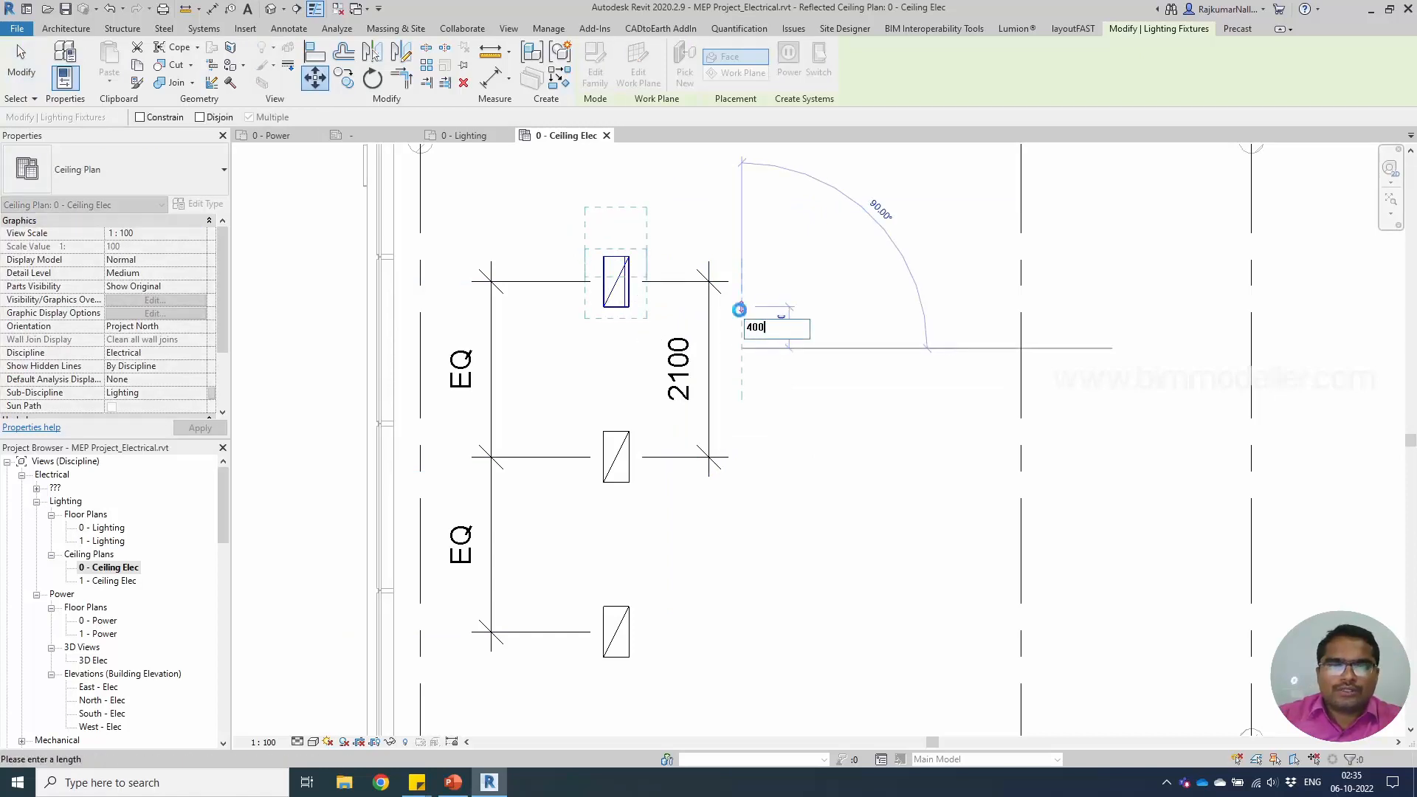
key("Return")
scroll(635, 354, "up", 3)
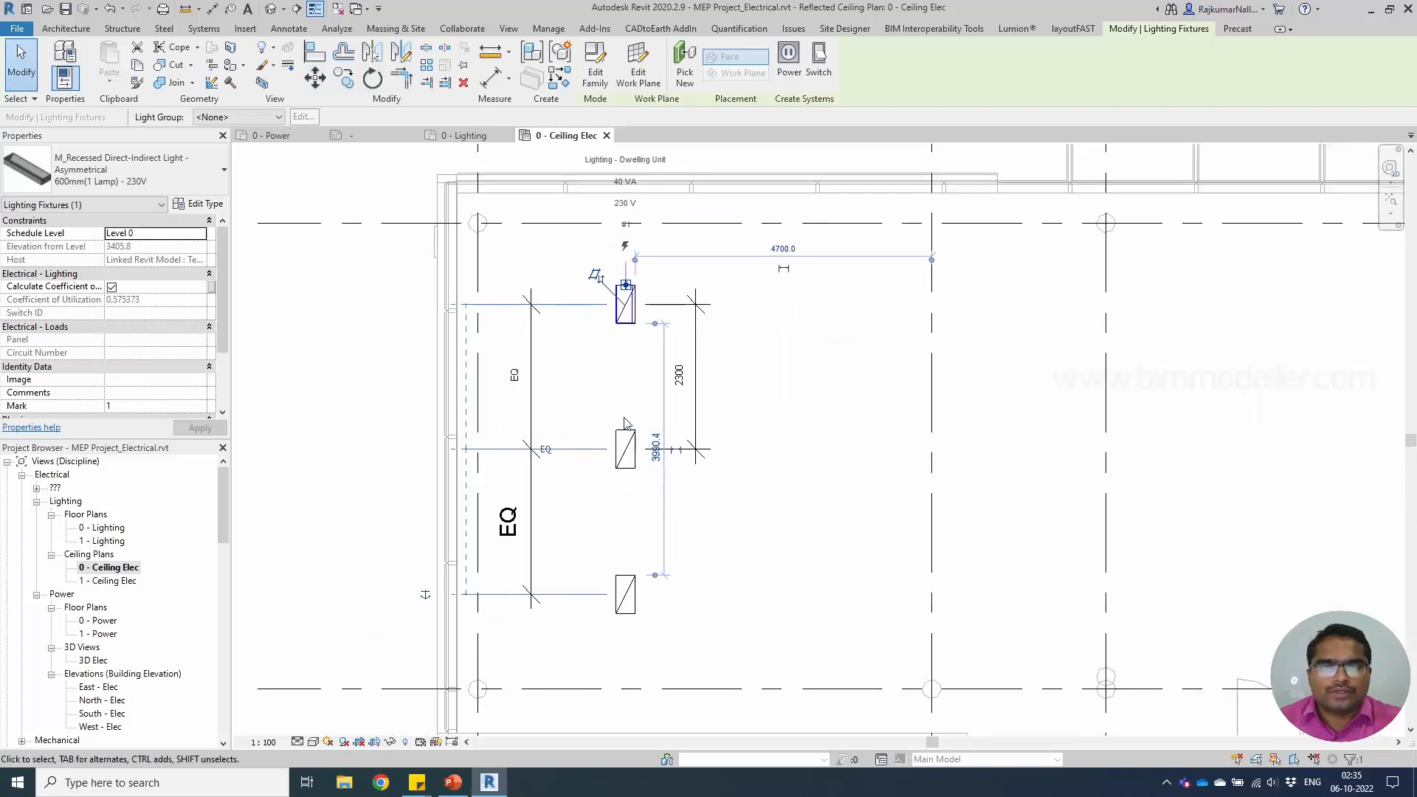
key("Escape")
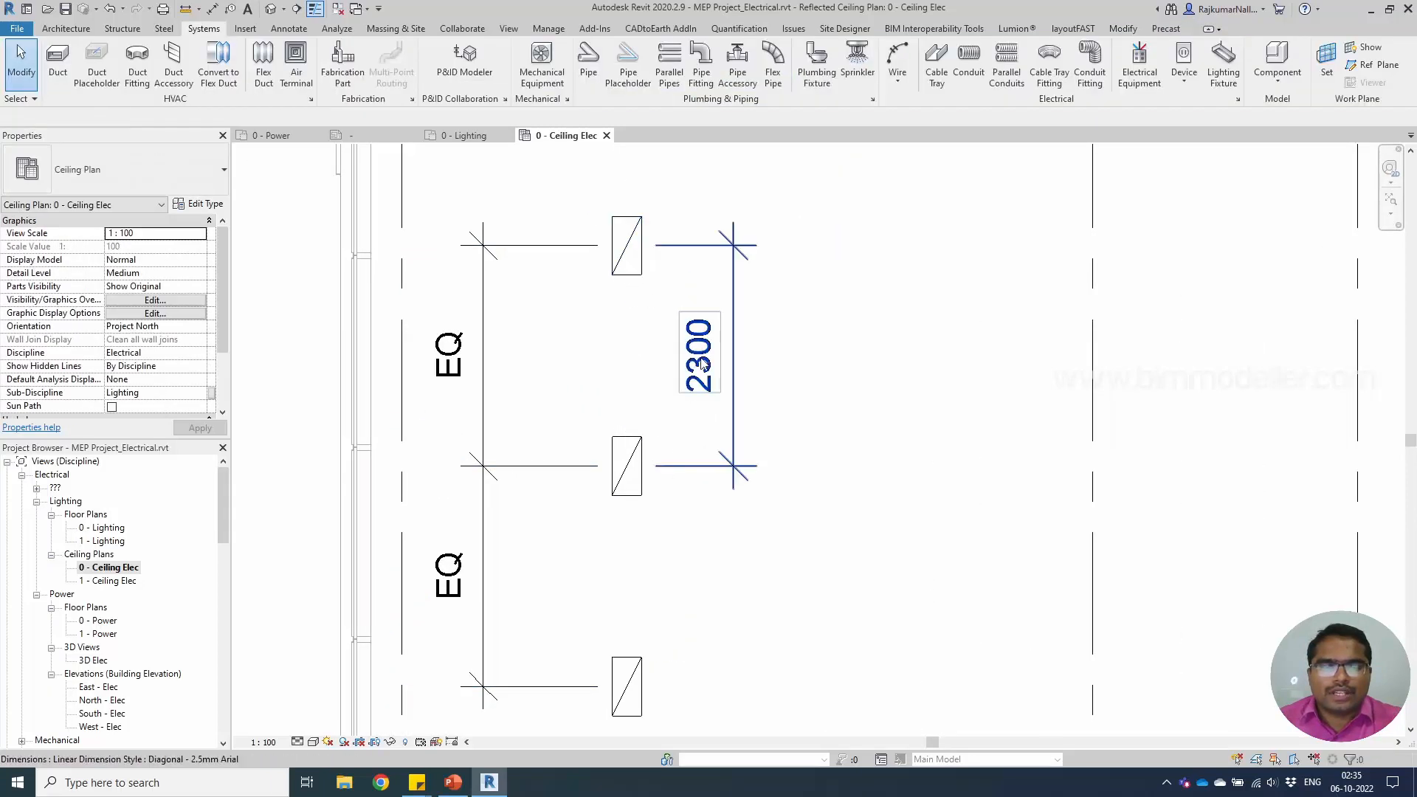
Delete the single dimension and the equal-spacing dimension string, removing the equality constraint from the fixtures.
scroll(682, 356, "down", 2)
left_click(701, 392)
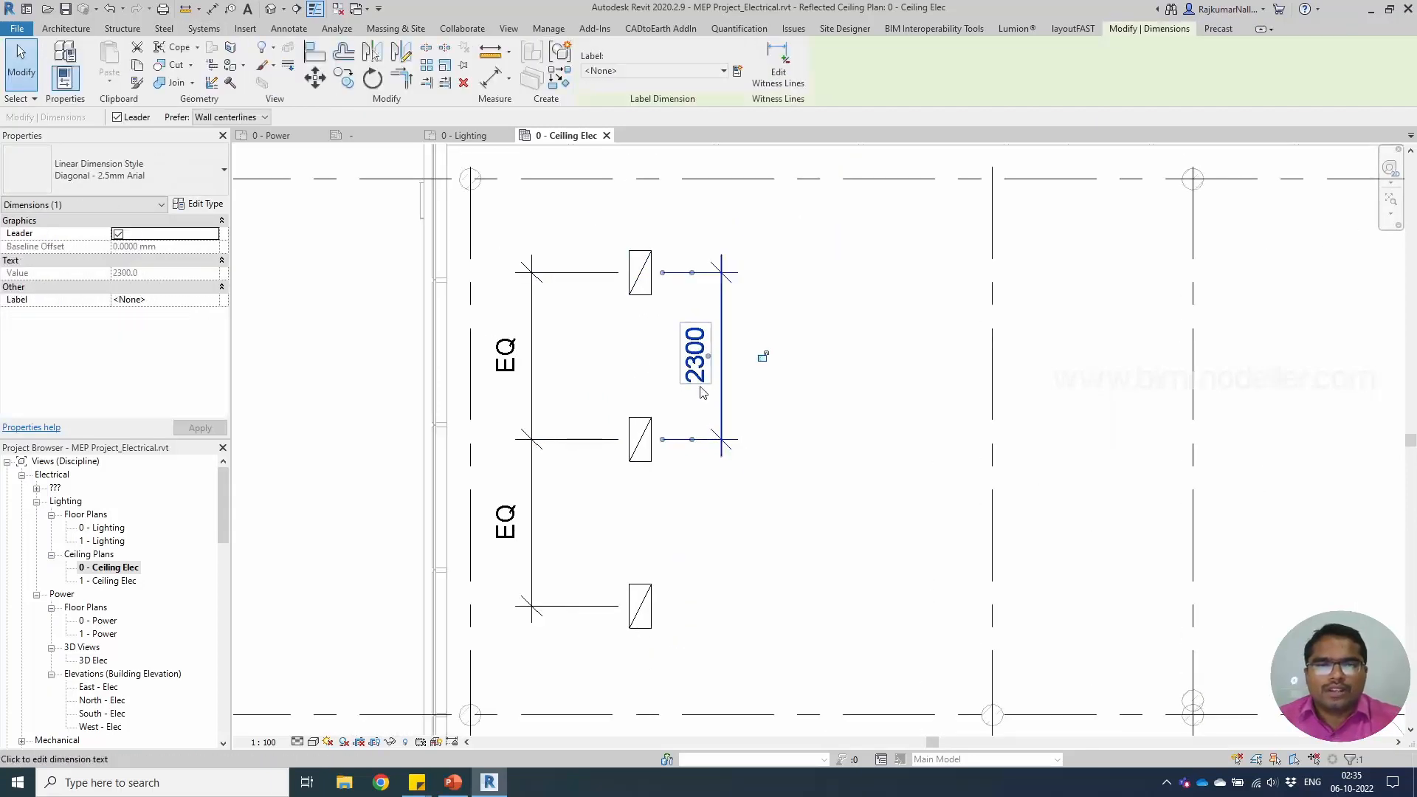
key("Delete")
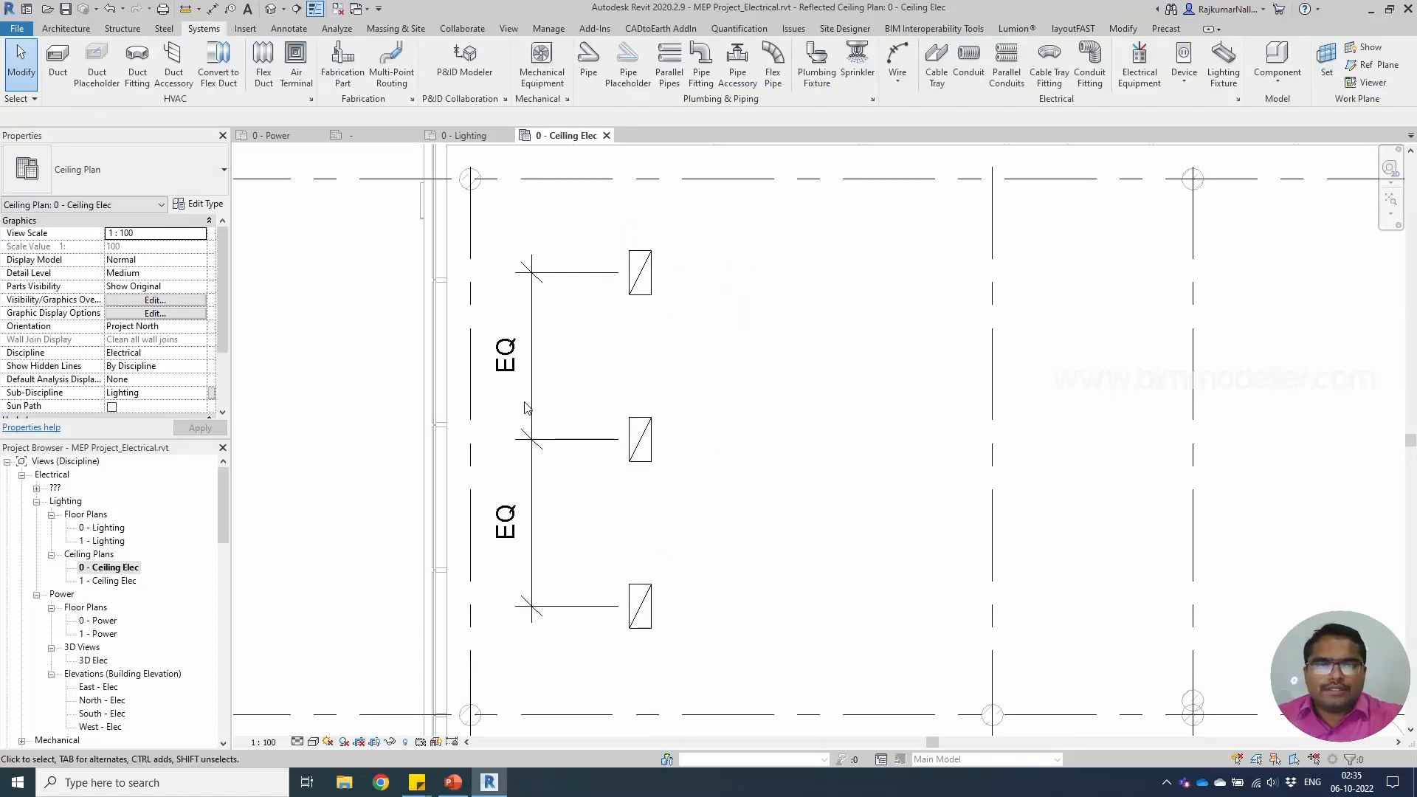
left_click(529, 408)
key("Delete")
scroll(579, 421, "down", 3)
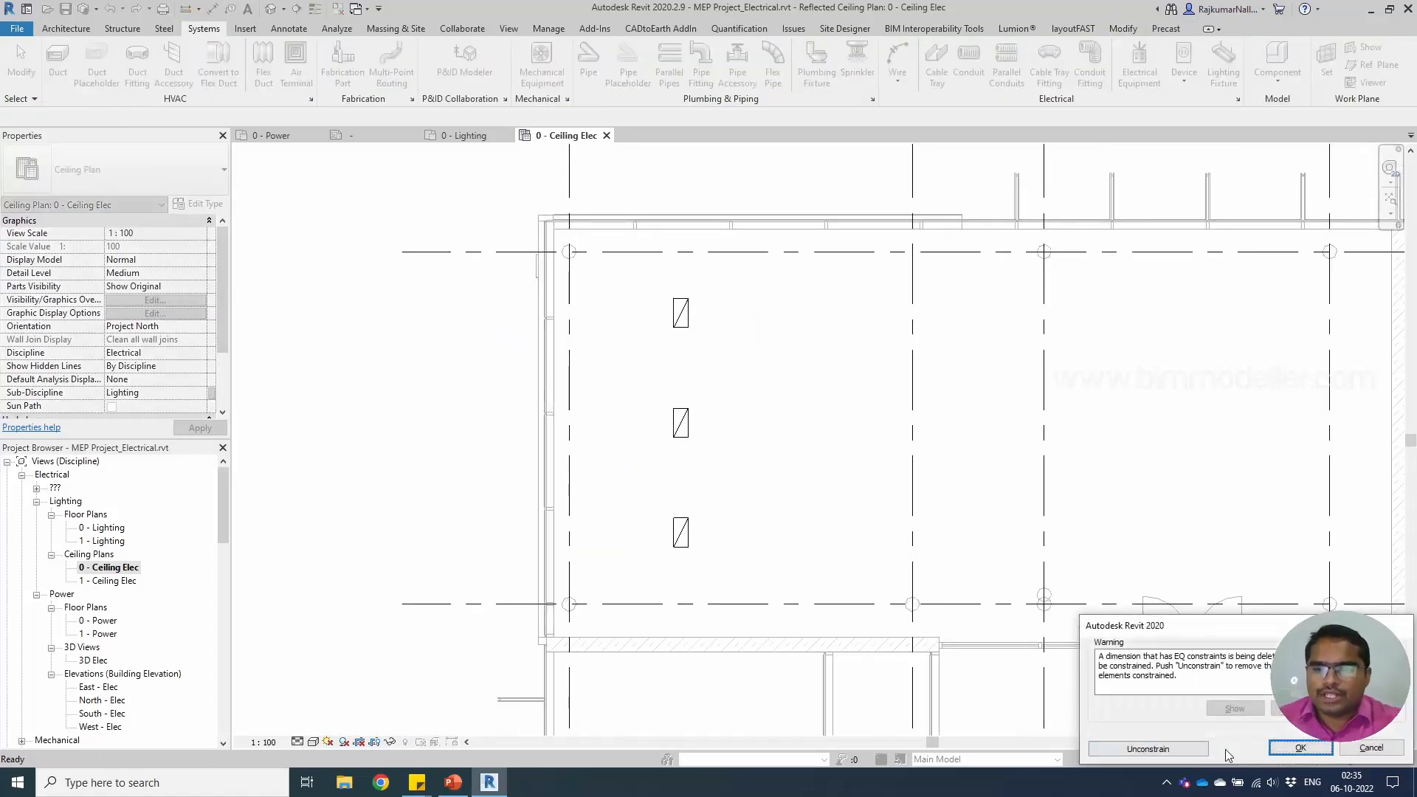
left_click(1204, 749)
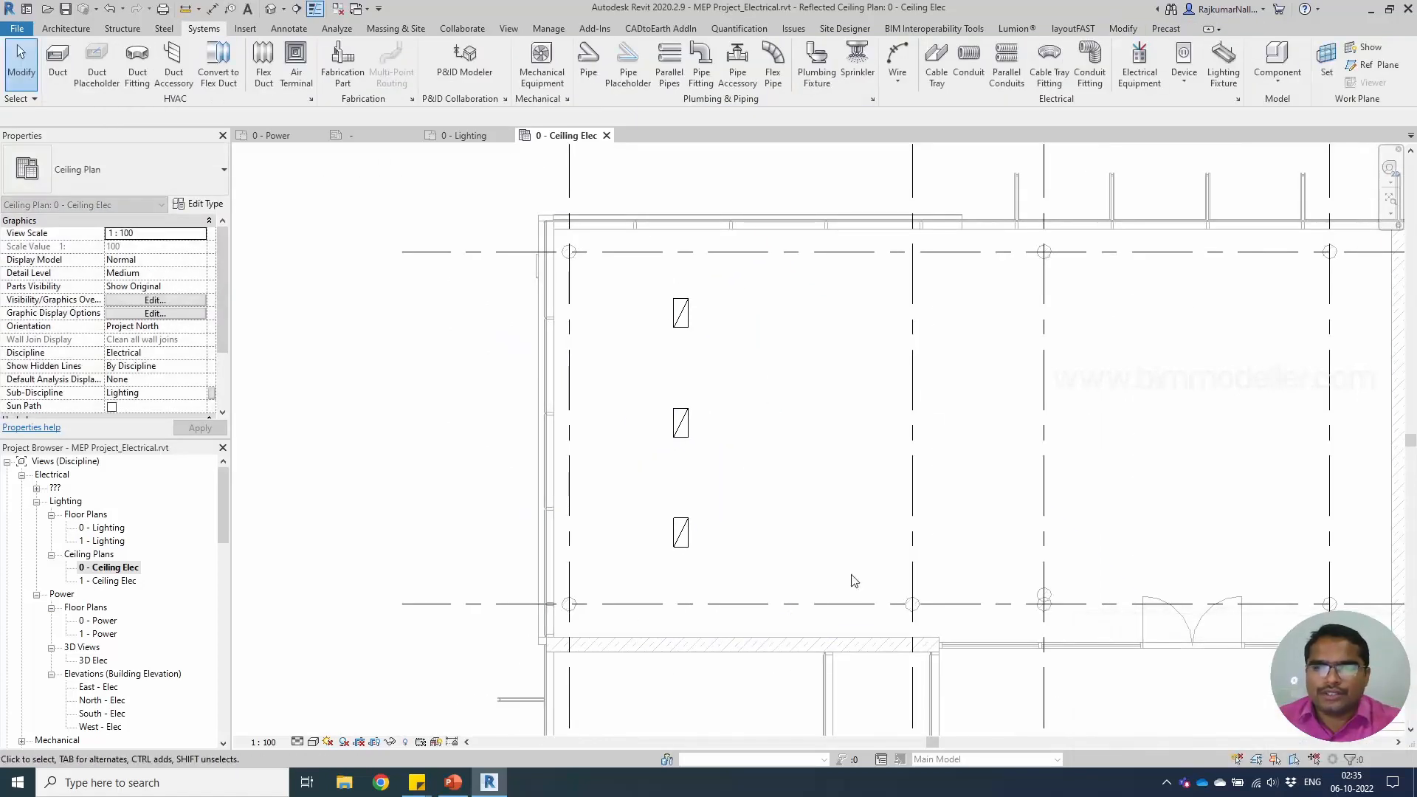
Nudge the three-fixture column towards the room's left wall and array it horizontally as 5 grouped columns spaced 3200 mm apart.
left_click_drag(652, 280, 723, 570)
key("Left")
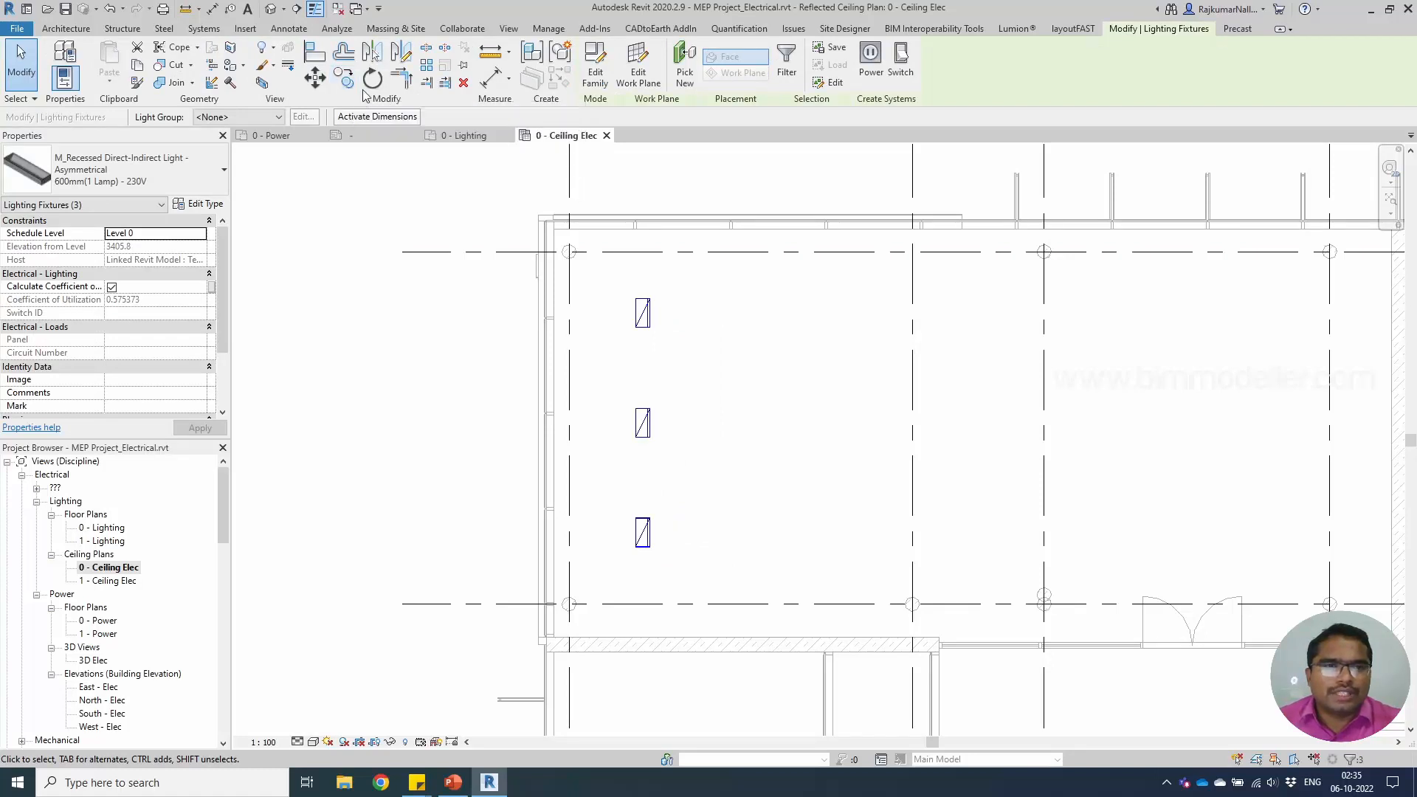
left_click(432, 67)
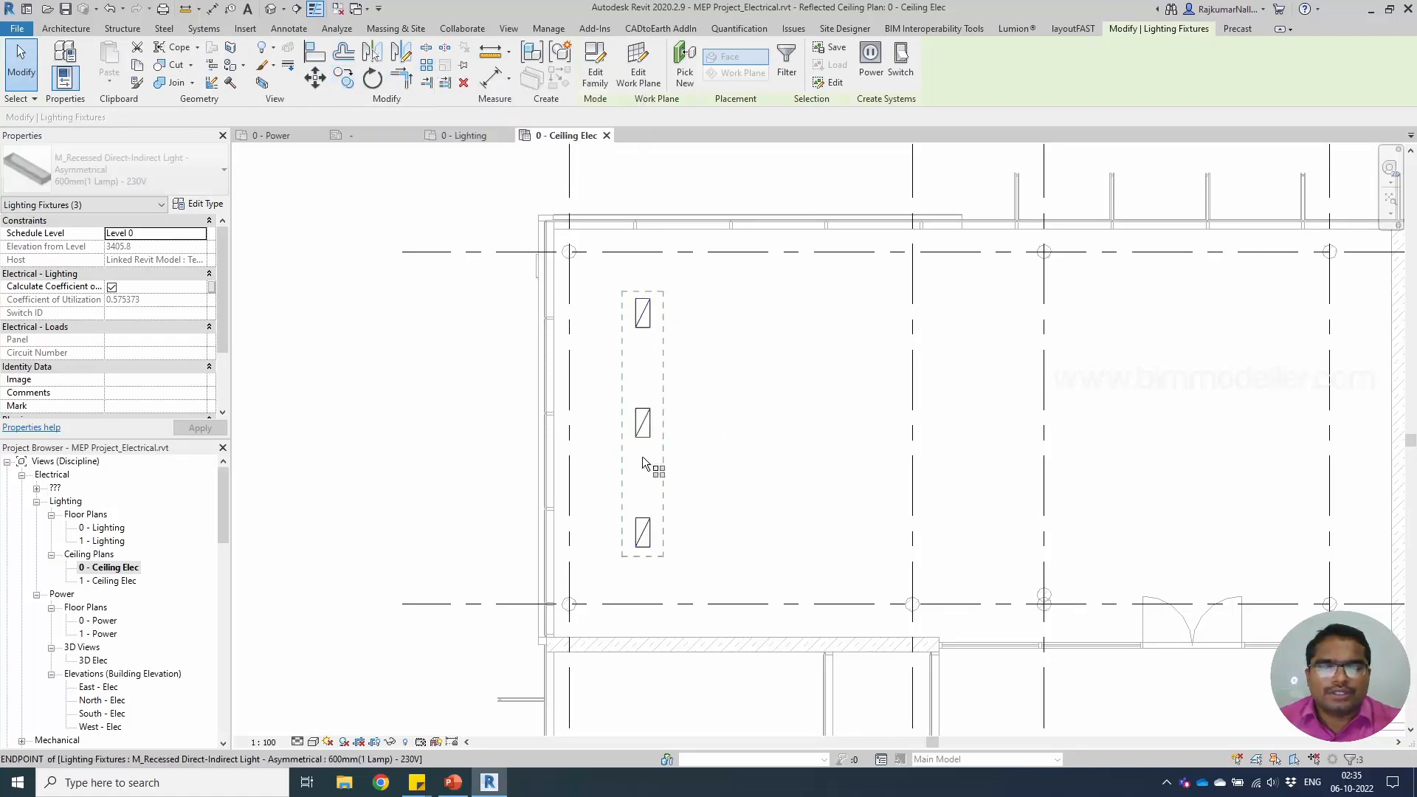
scroll(636, 572, "up", 2)
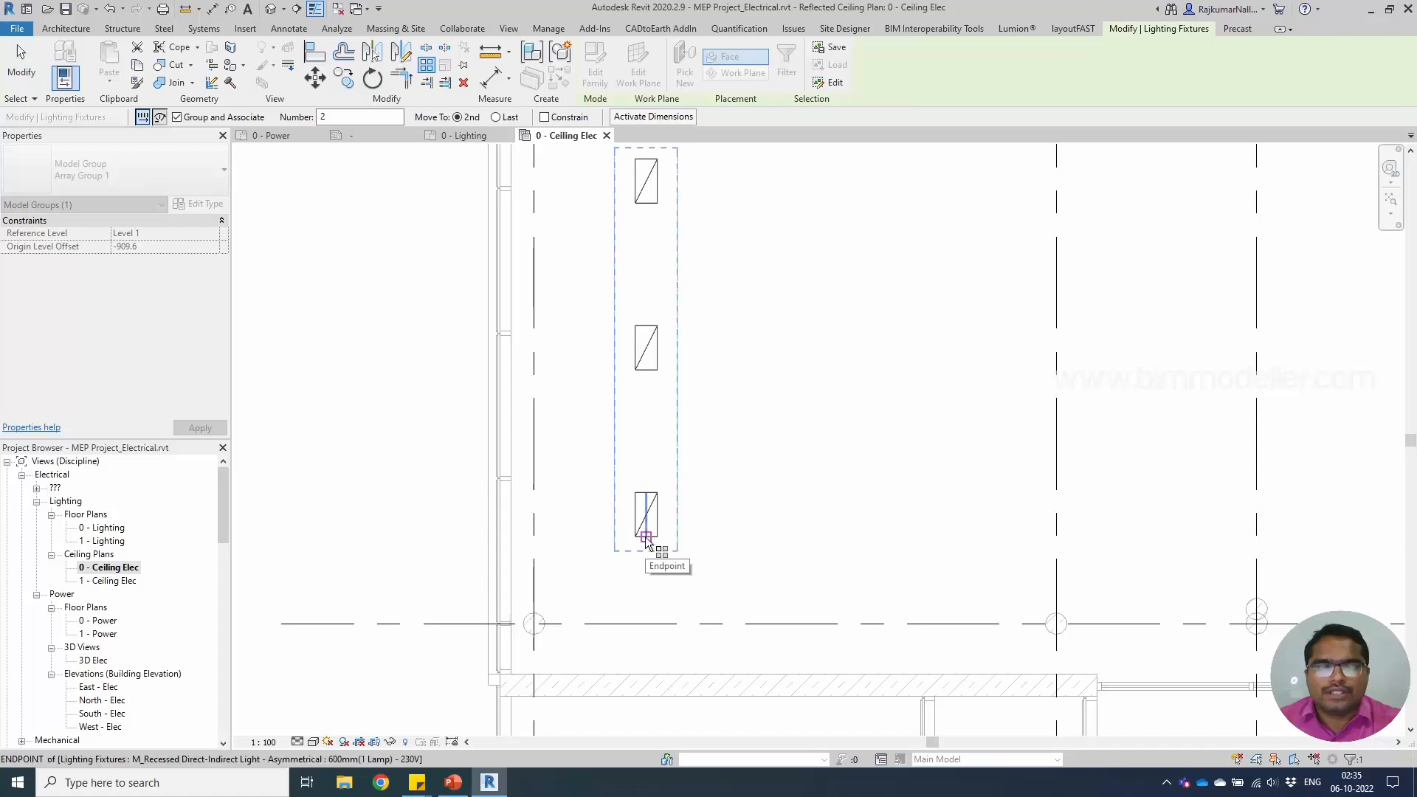
left_click(646, 537)
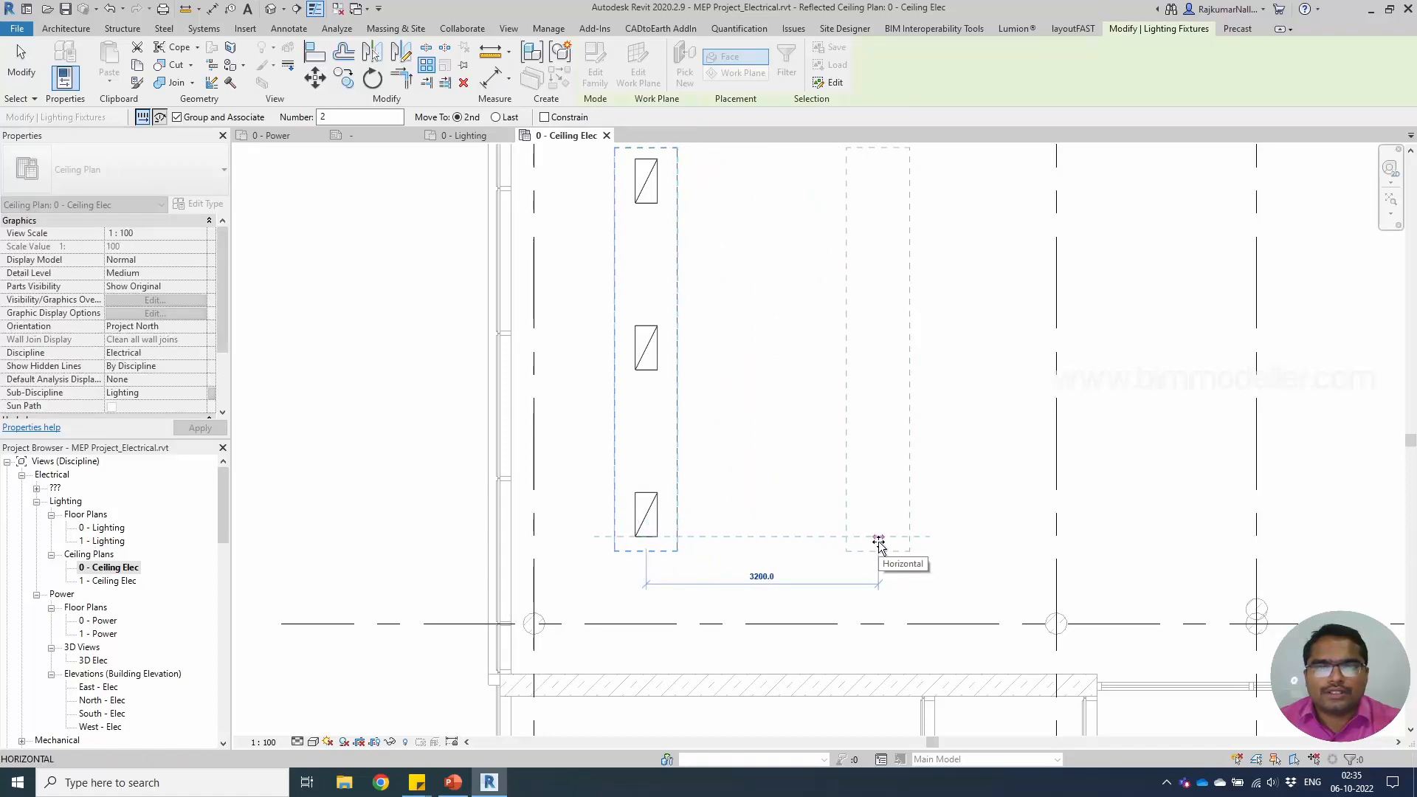
left_click(878, 541)
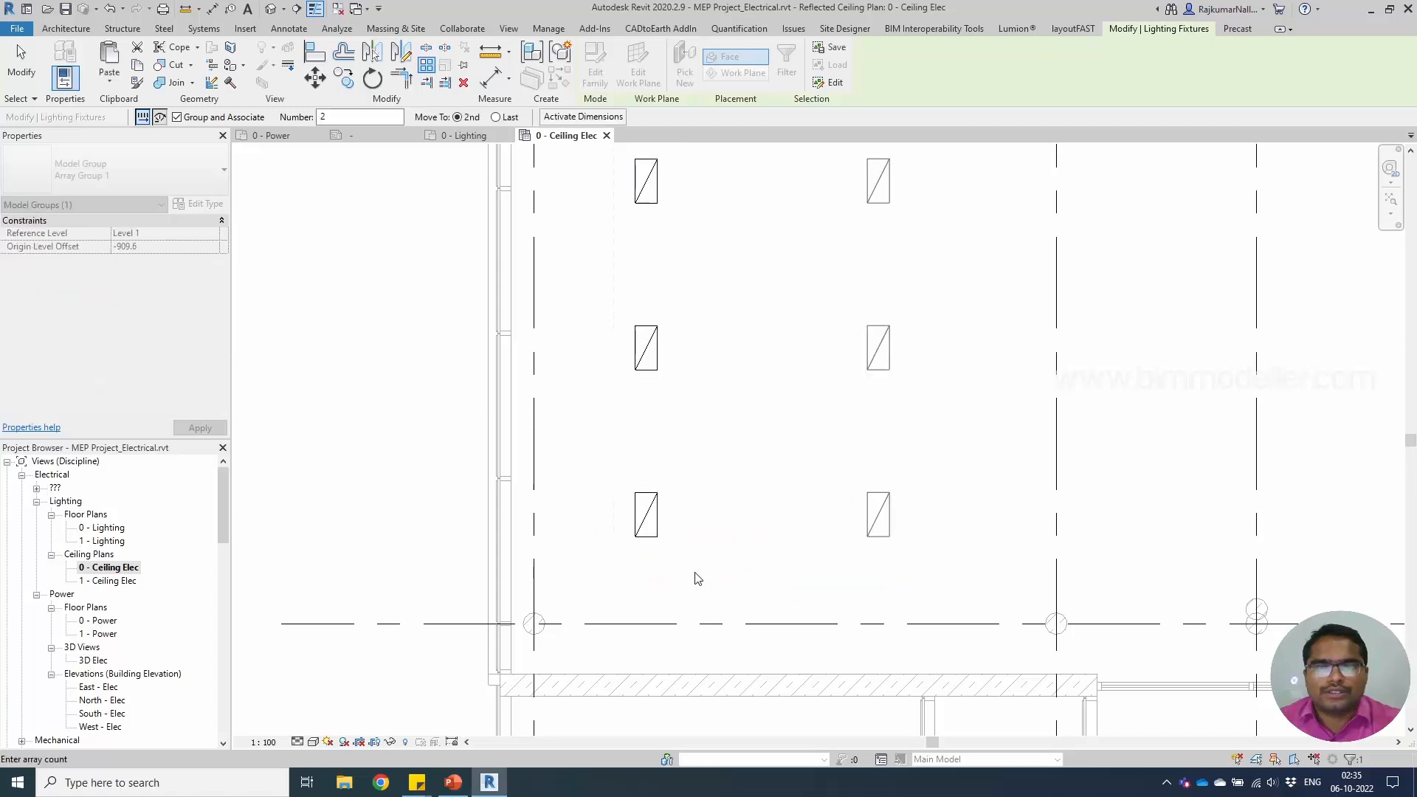
scroll(698, 577, "down", 3)
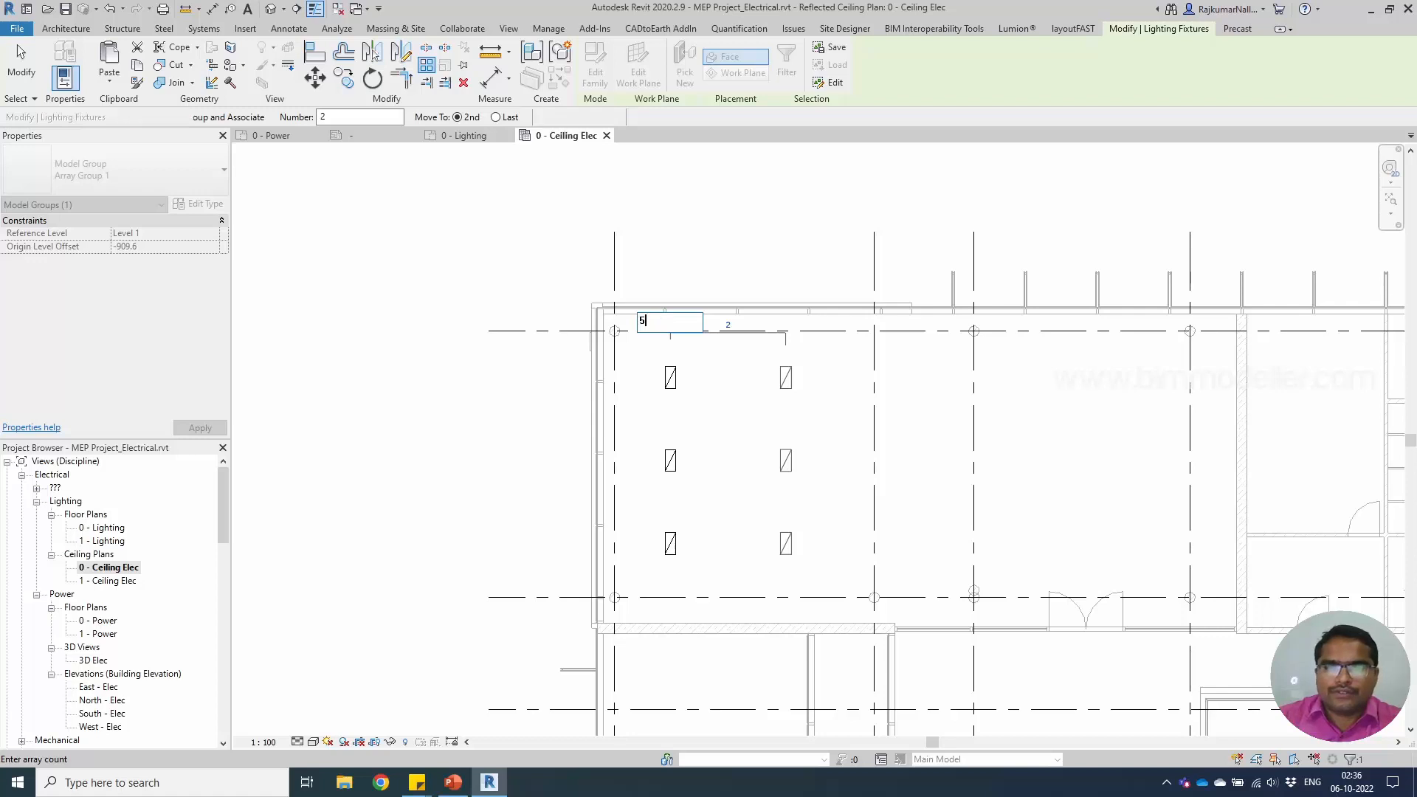
key("Return")
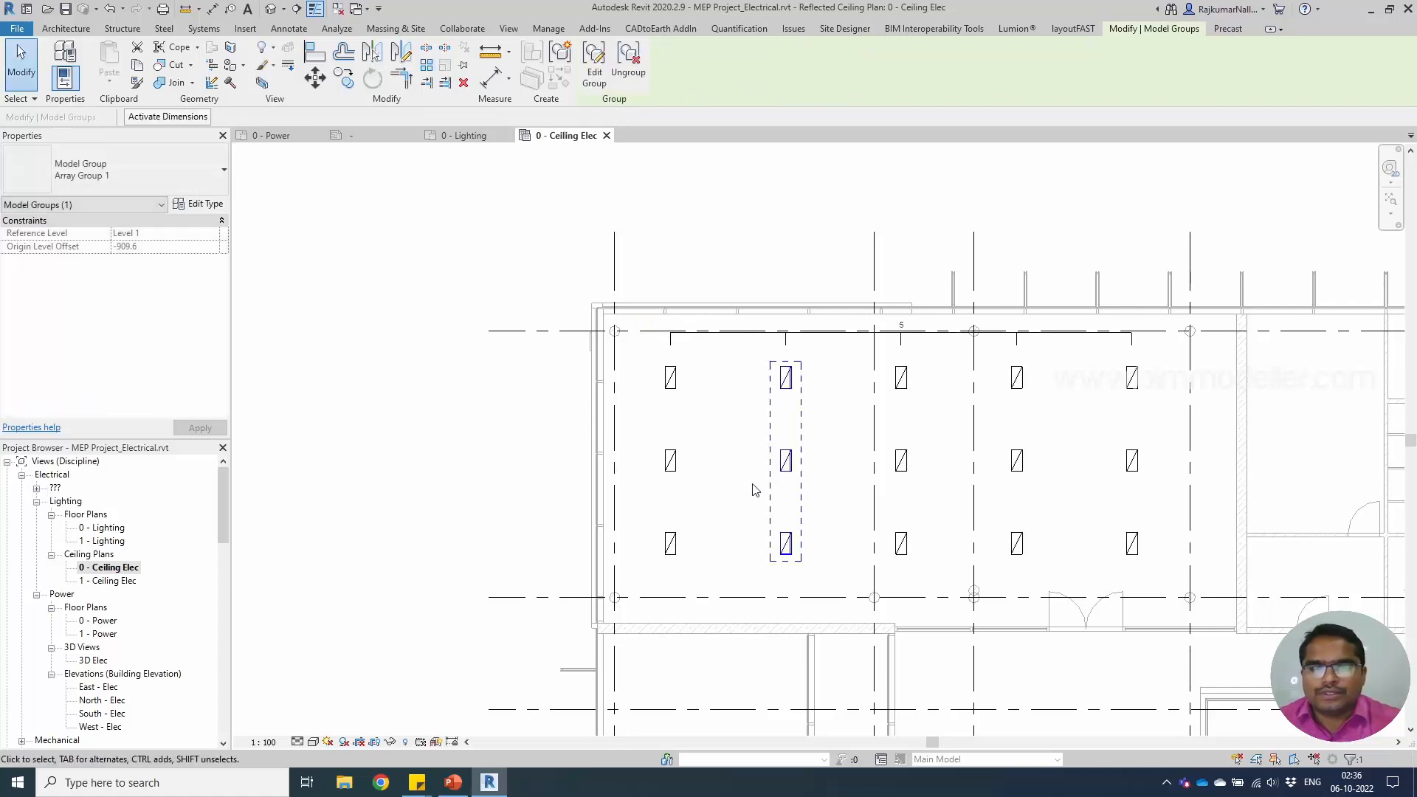
key("Escape")
Select all instances of the arrayed fixture group visible in the view and ungroup them into individual fixtures.
left_click(786, 470)
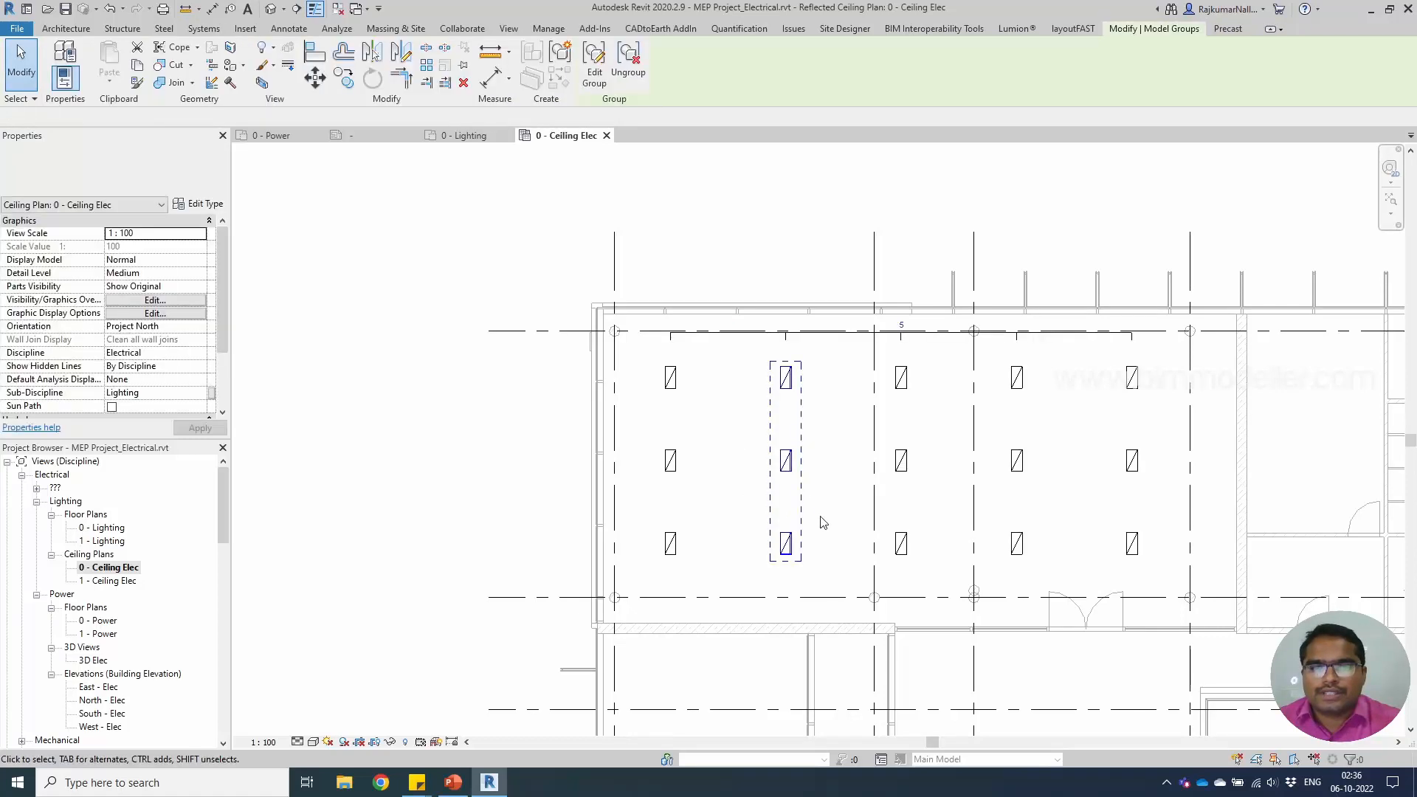
key("s")
key("a")
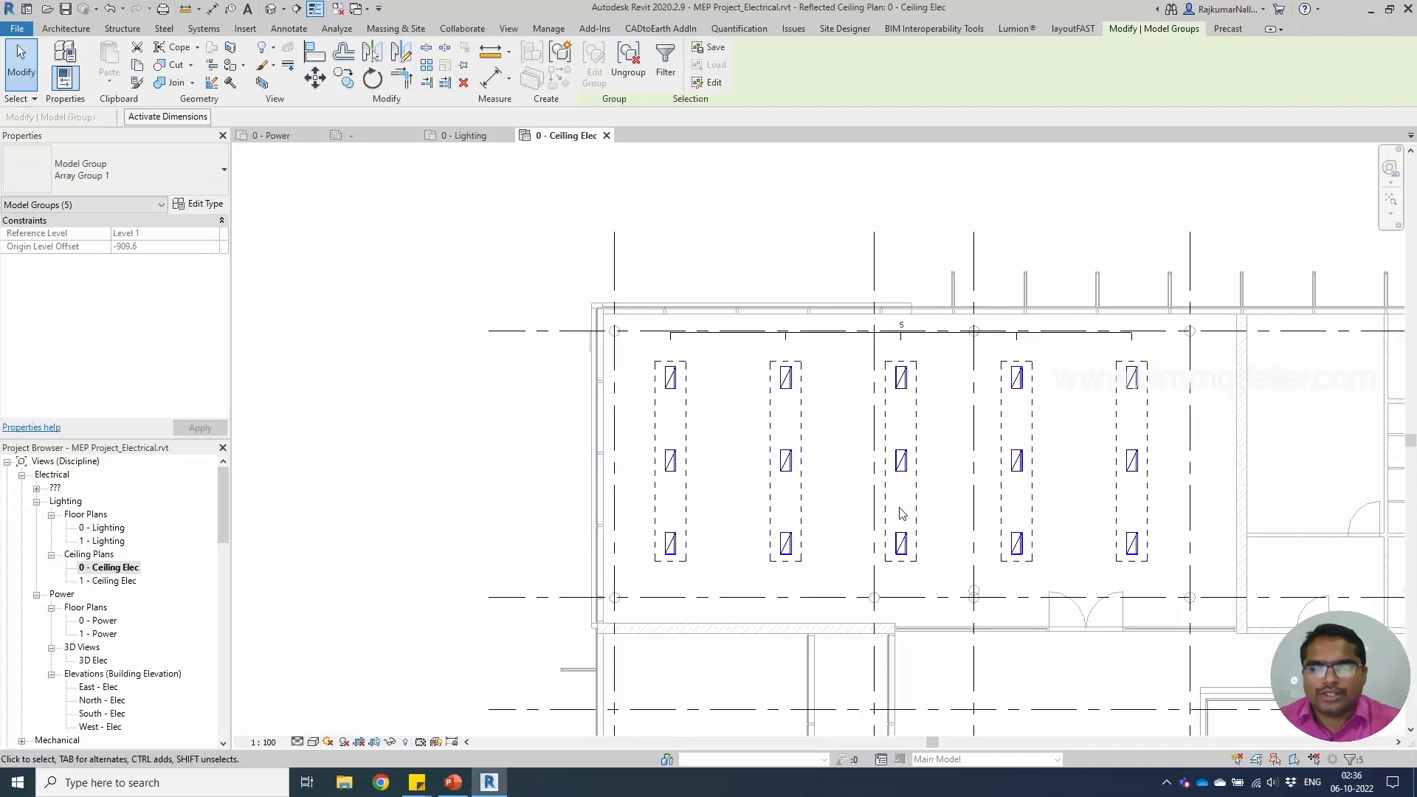
right_click(794, 463)
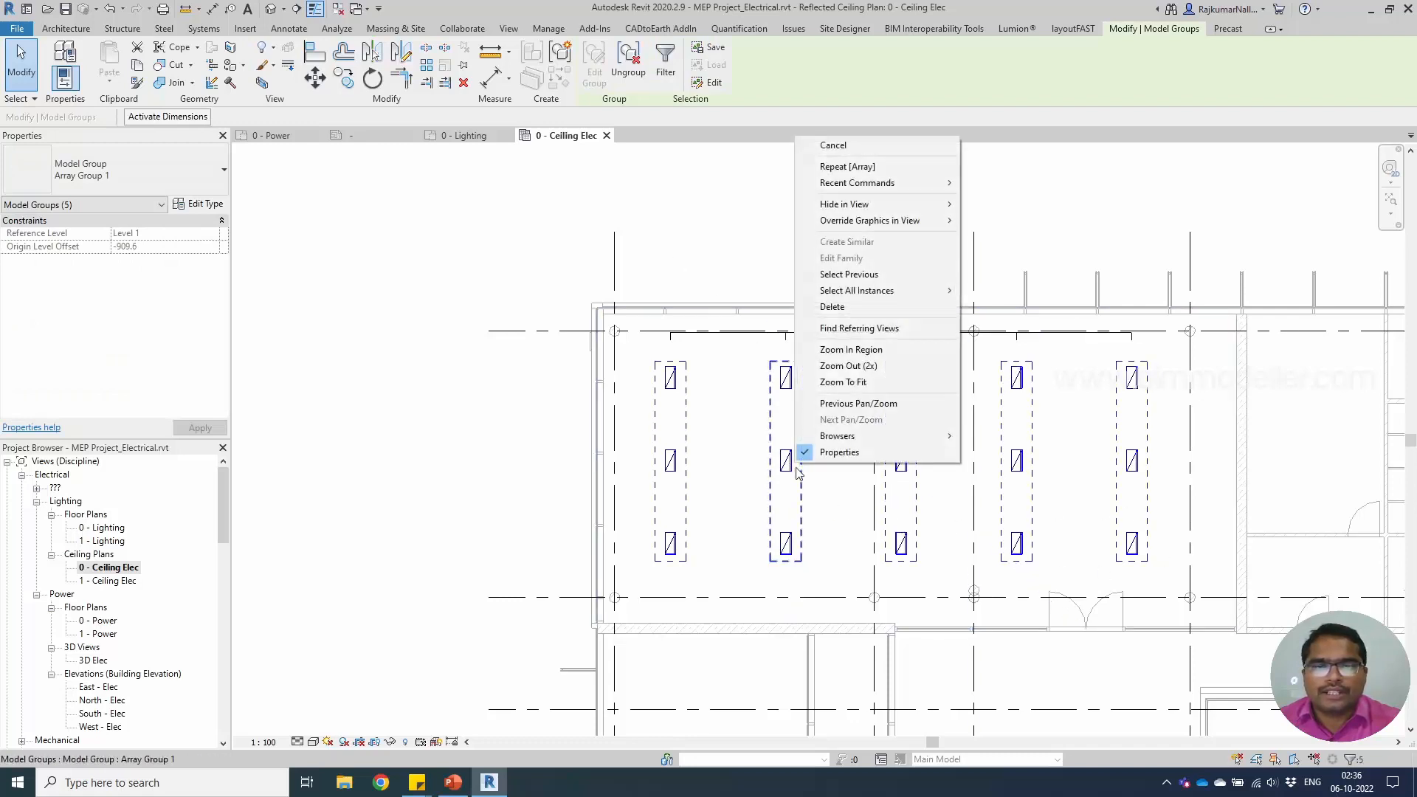
mouse_move(908, 295)
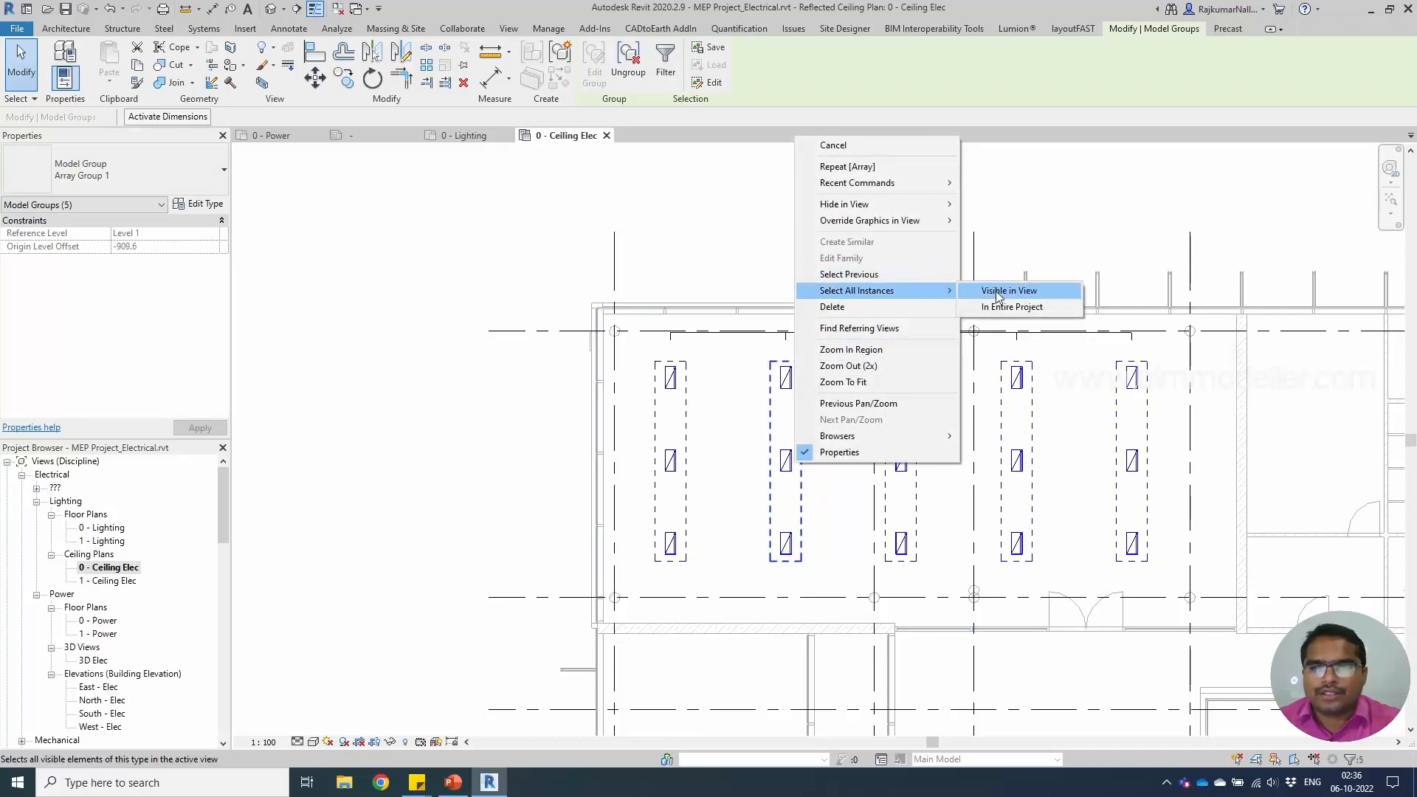
left_click(1004, 291)
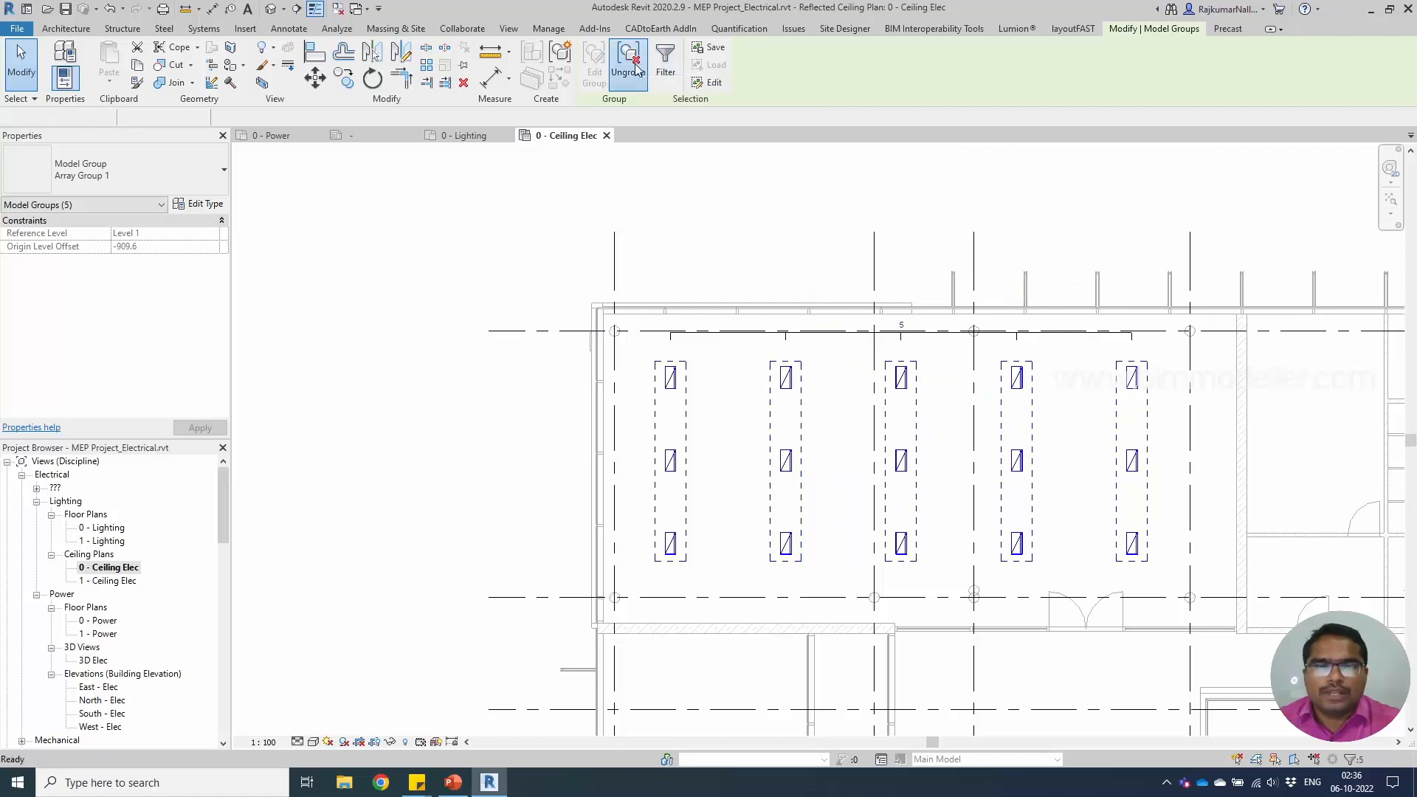
left_click(629, 63)
left_click(816, 515)
Select the bottom fixture in the second column on its own to check that it is an independent element.
middle_click_drag(791, 524, 671, 461)
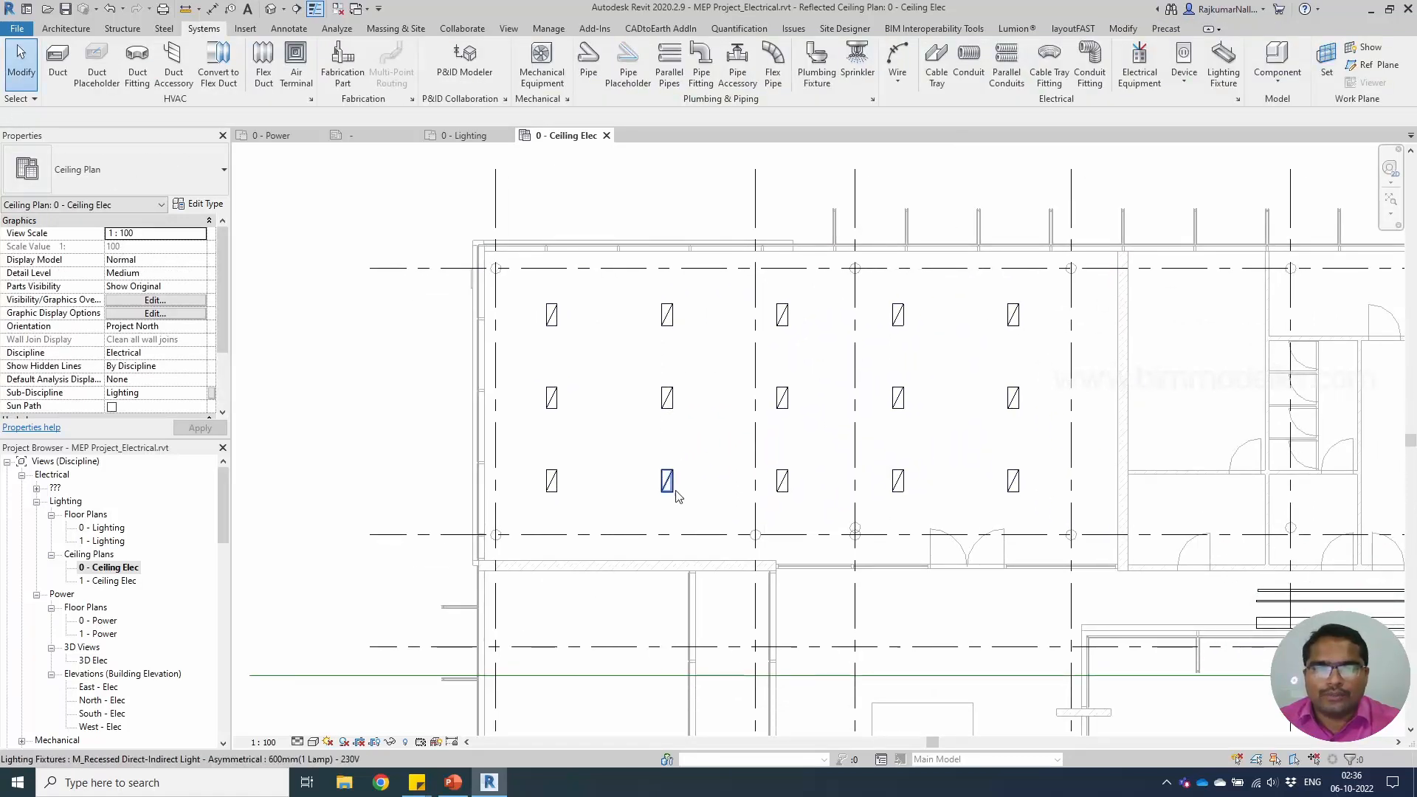
left_click(664, 493)
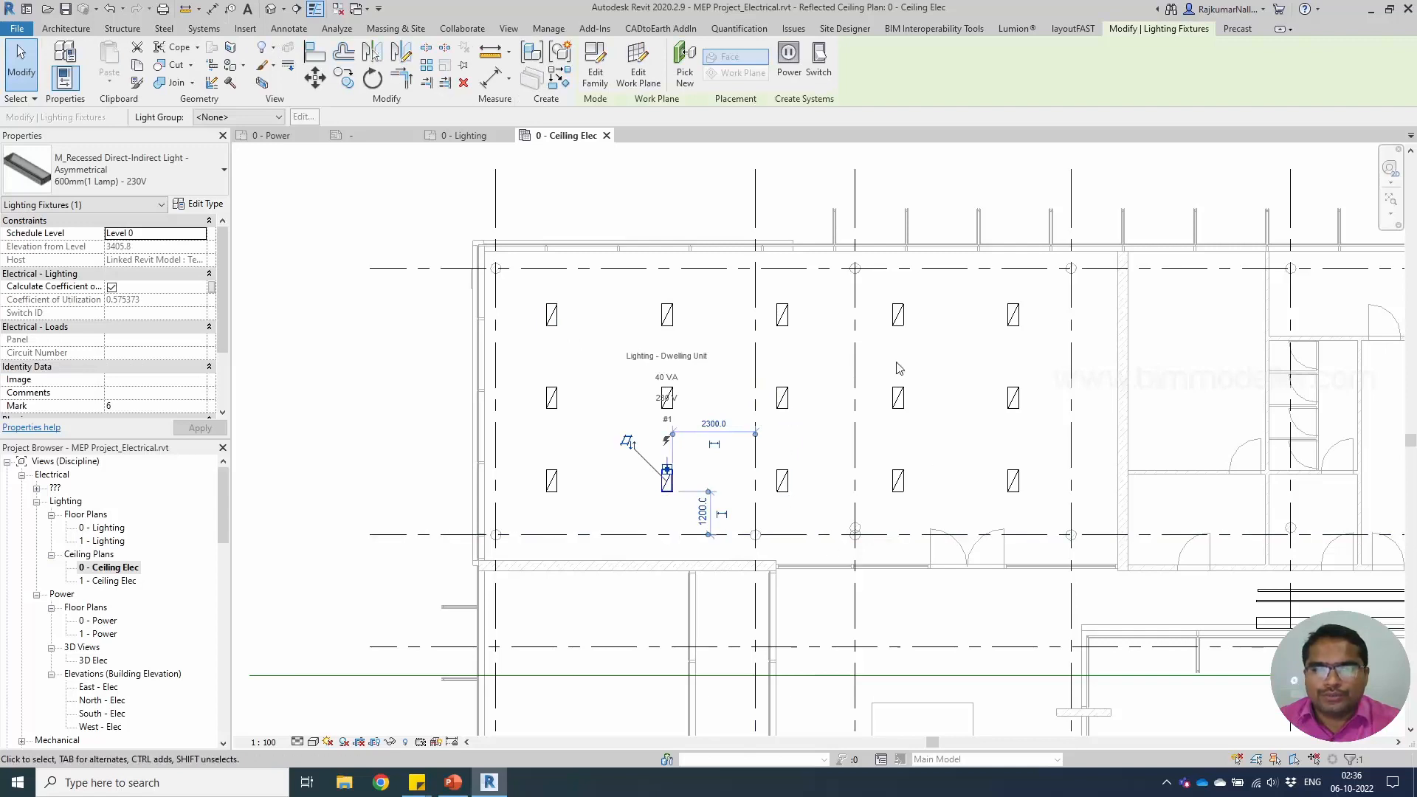
middle_click_drag(669, 537, 613, 477)
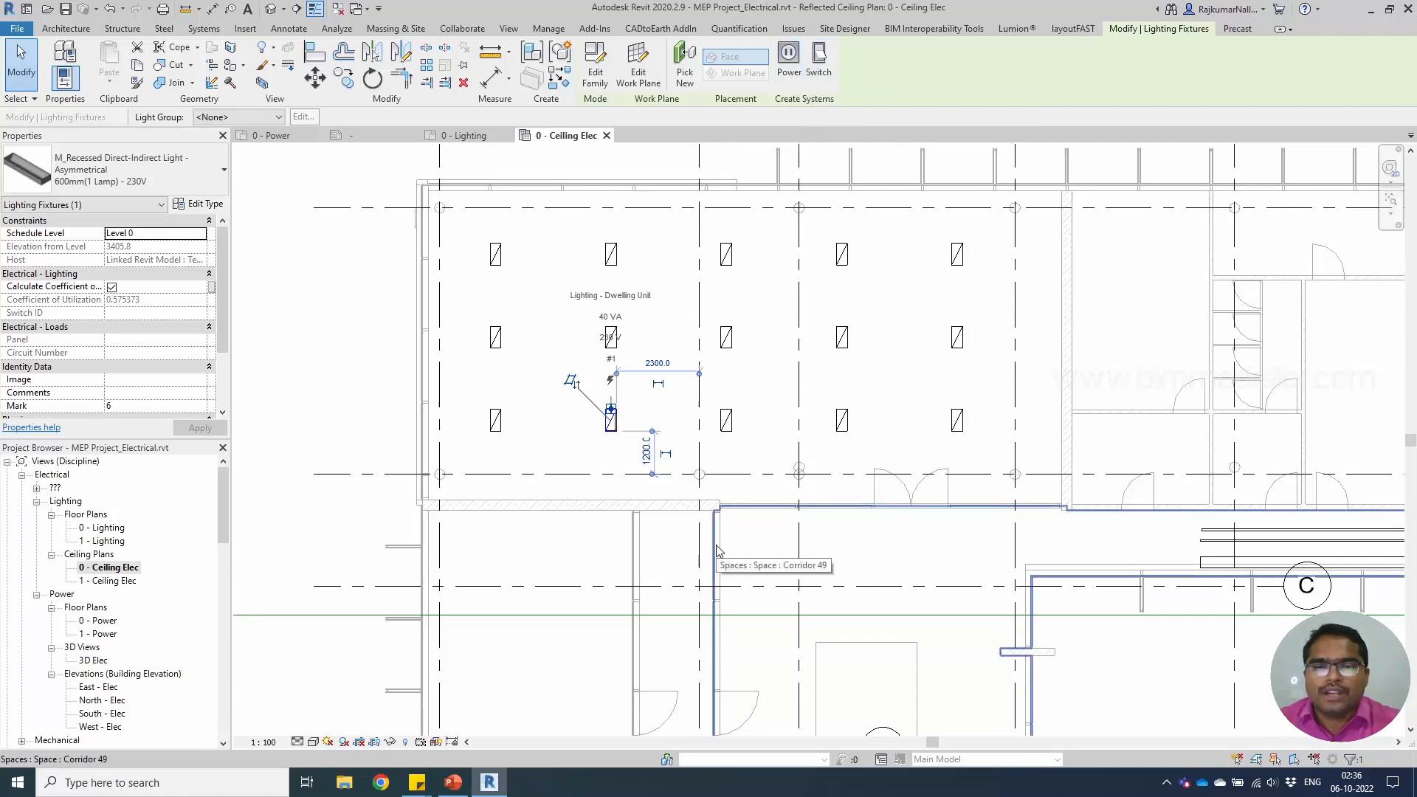
middle_click_drag(796, 539, 760, 542)
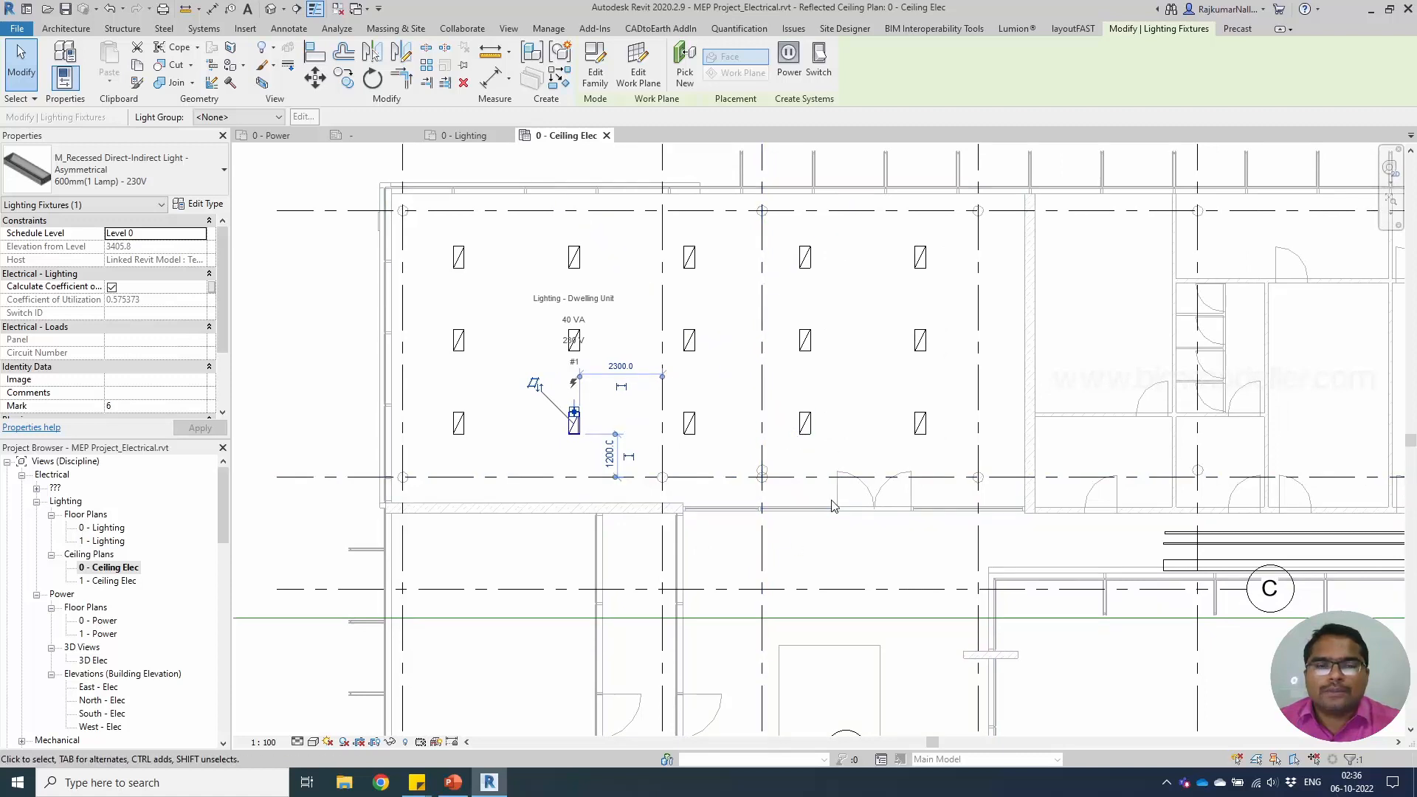
left_click(797, 472)
Place a One Way Switch lighting device on the lower wall just right of the double door, and end the placement.
middle_click_drag(708, 455, 784, 484)
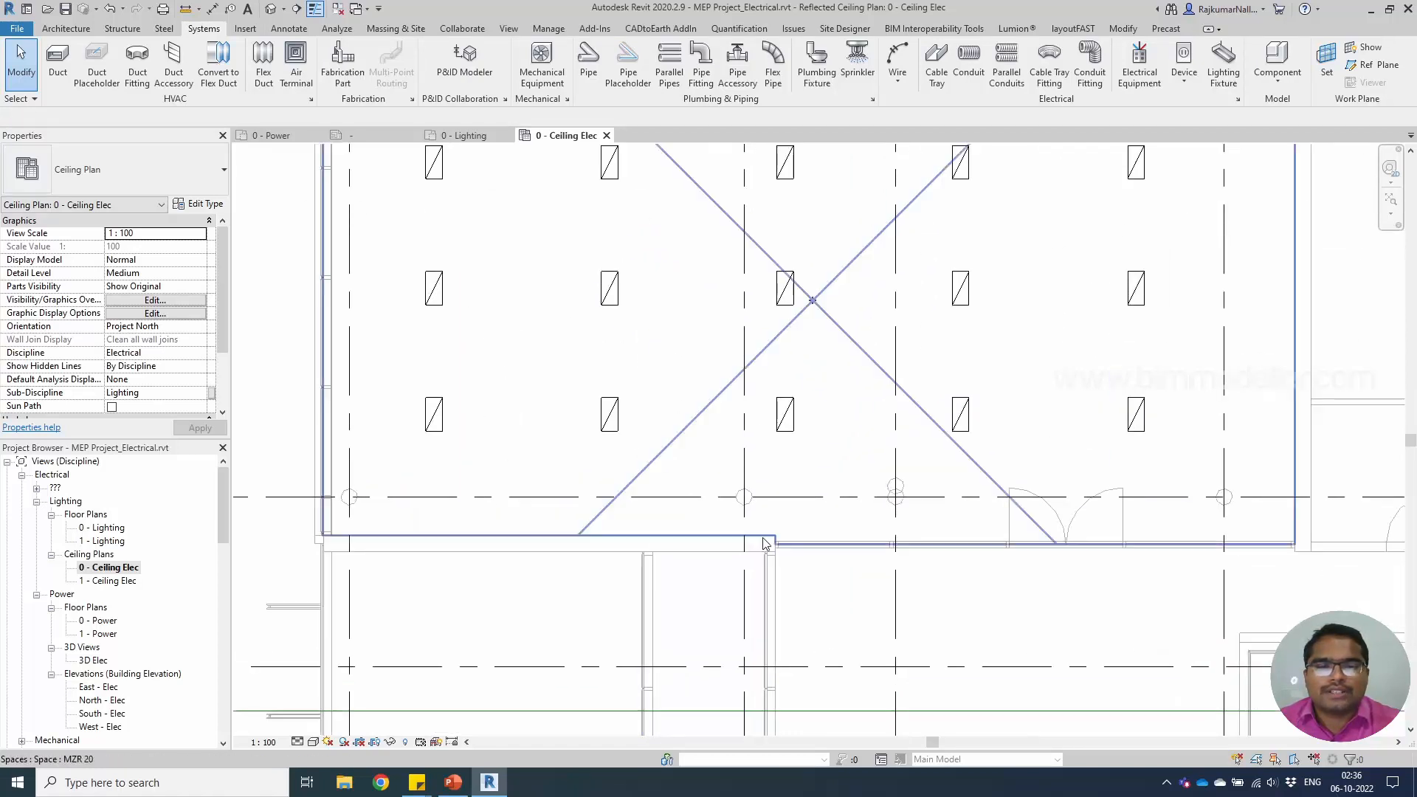
scroll(742, 521, "up", 2)
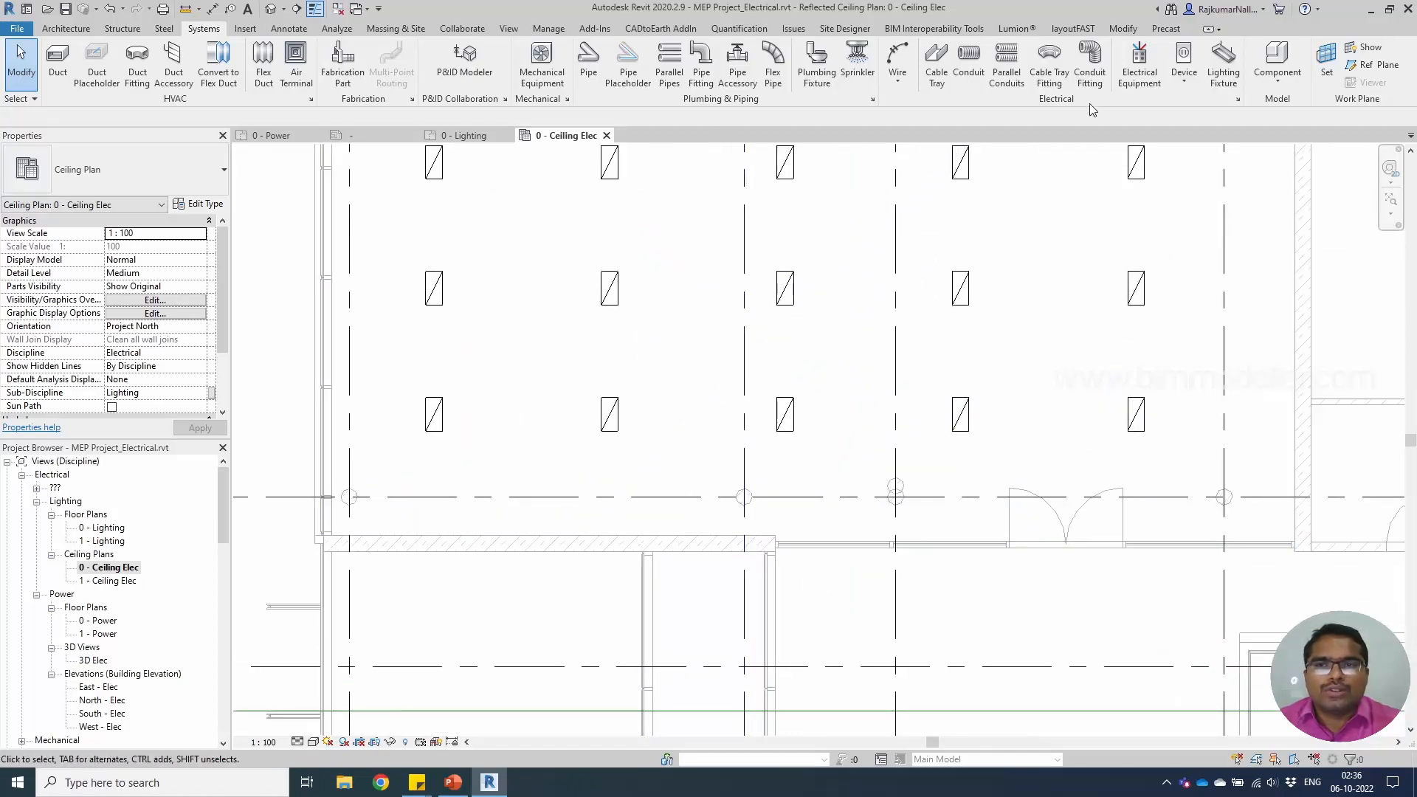
left_click(1183, 80)
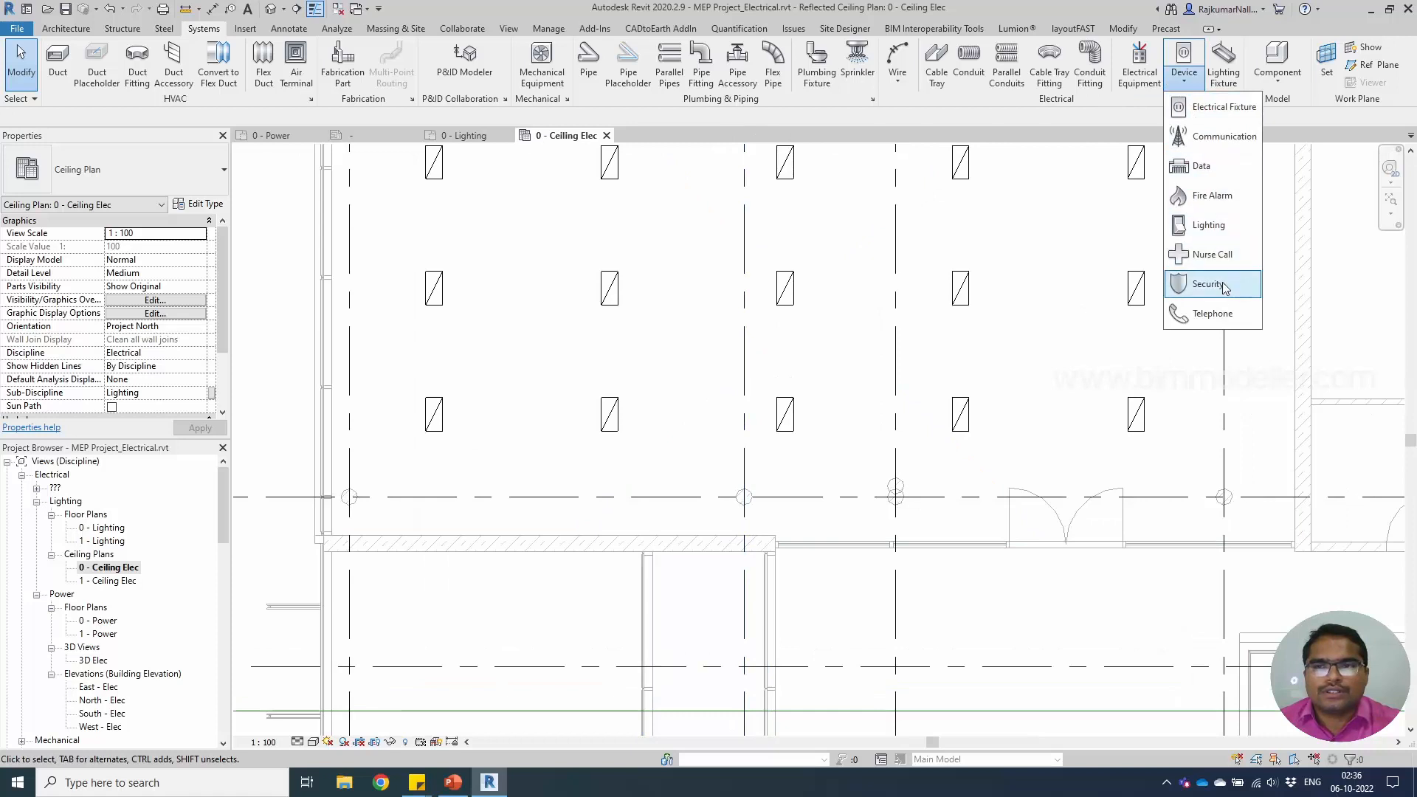
left_click(1231, 232)
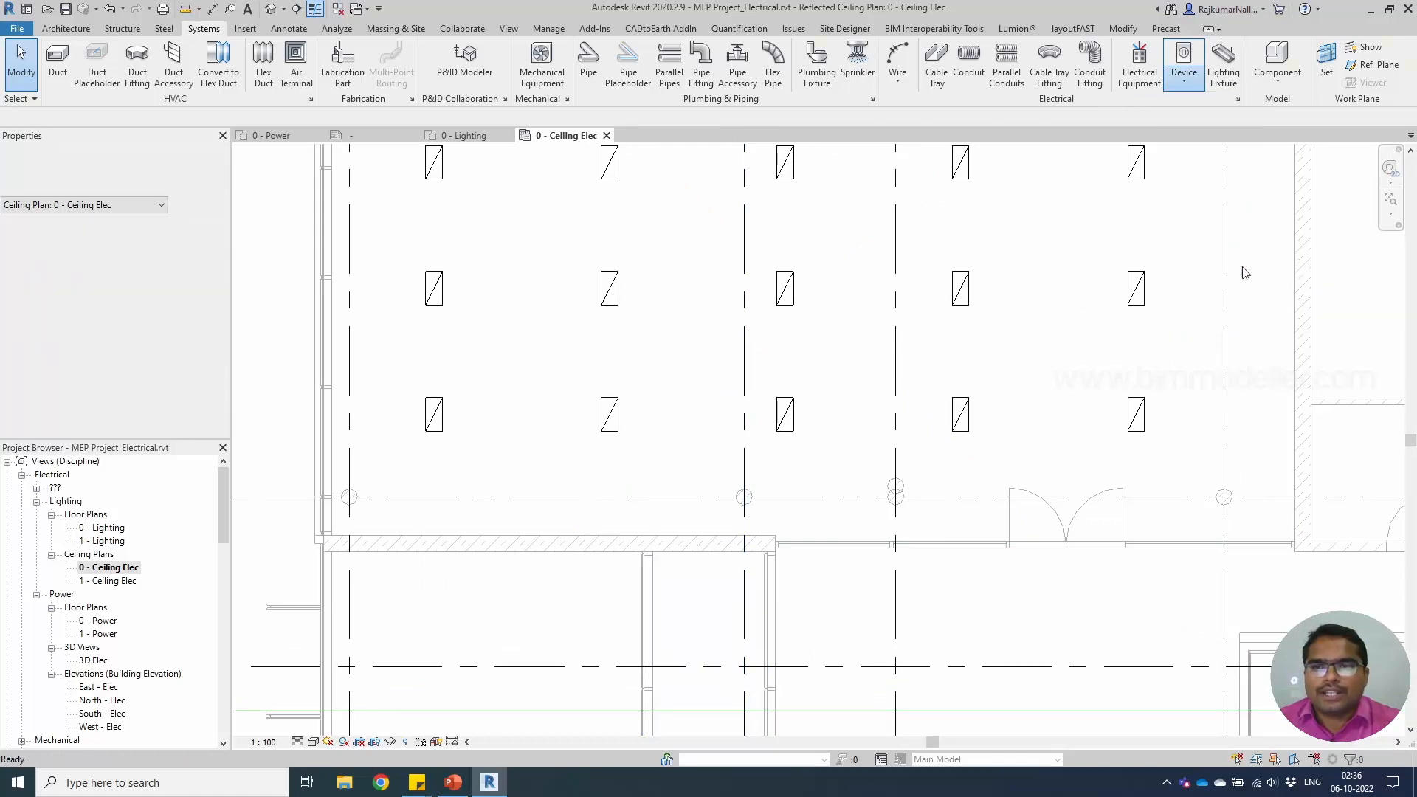
middle_click_drag(1010, 535, 941, 533)
middle_click_drag(1141, 526, 1069, 531)
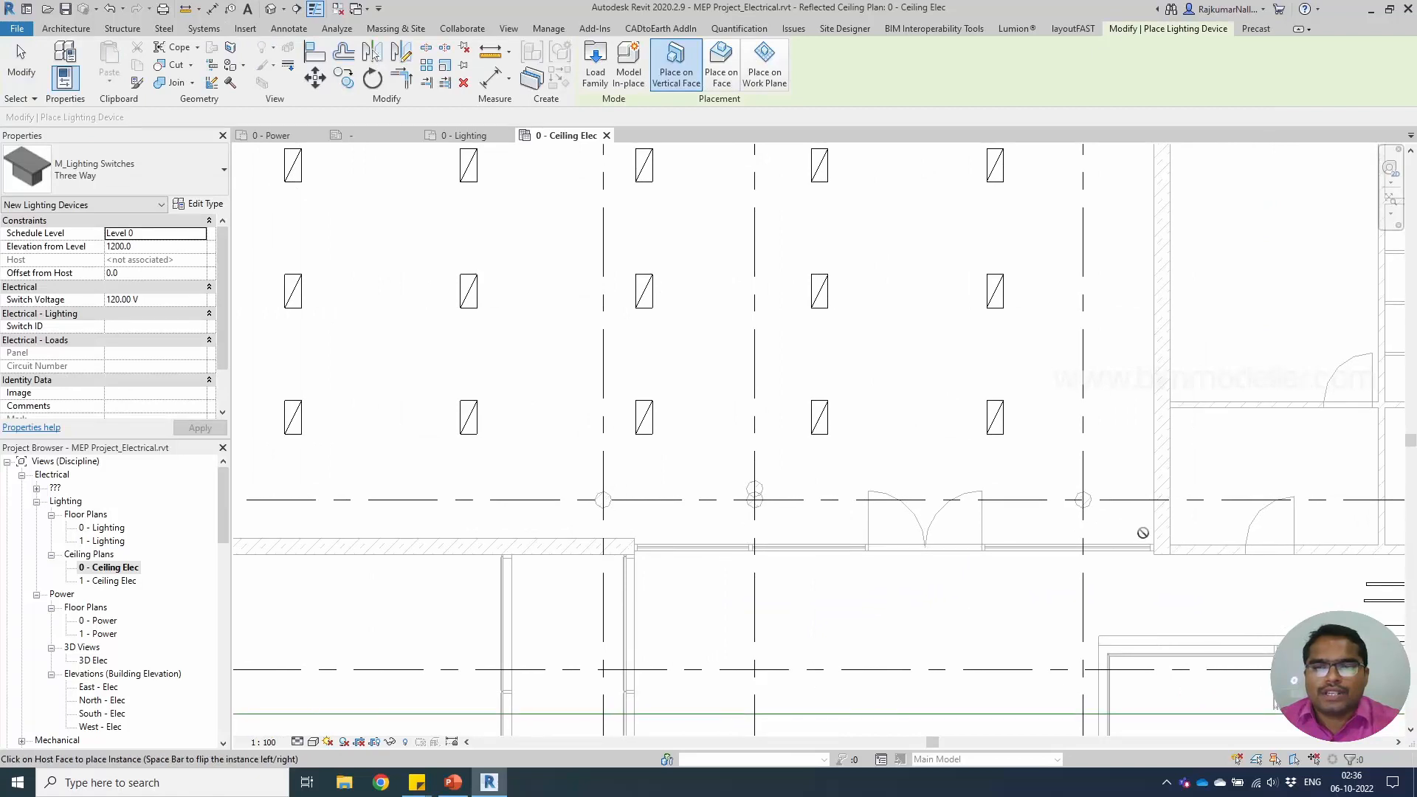
scroll(1012, 538, "up", 2)
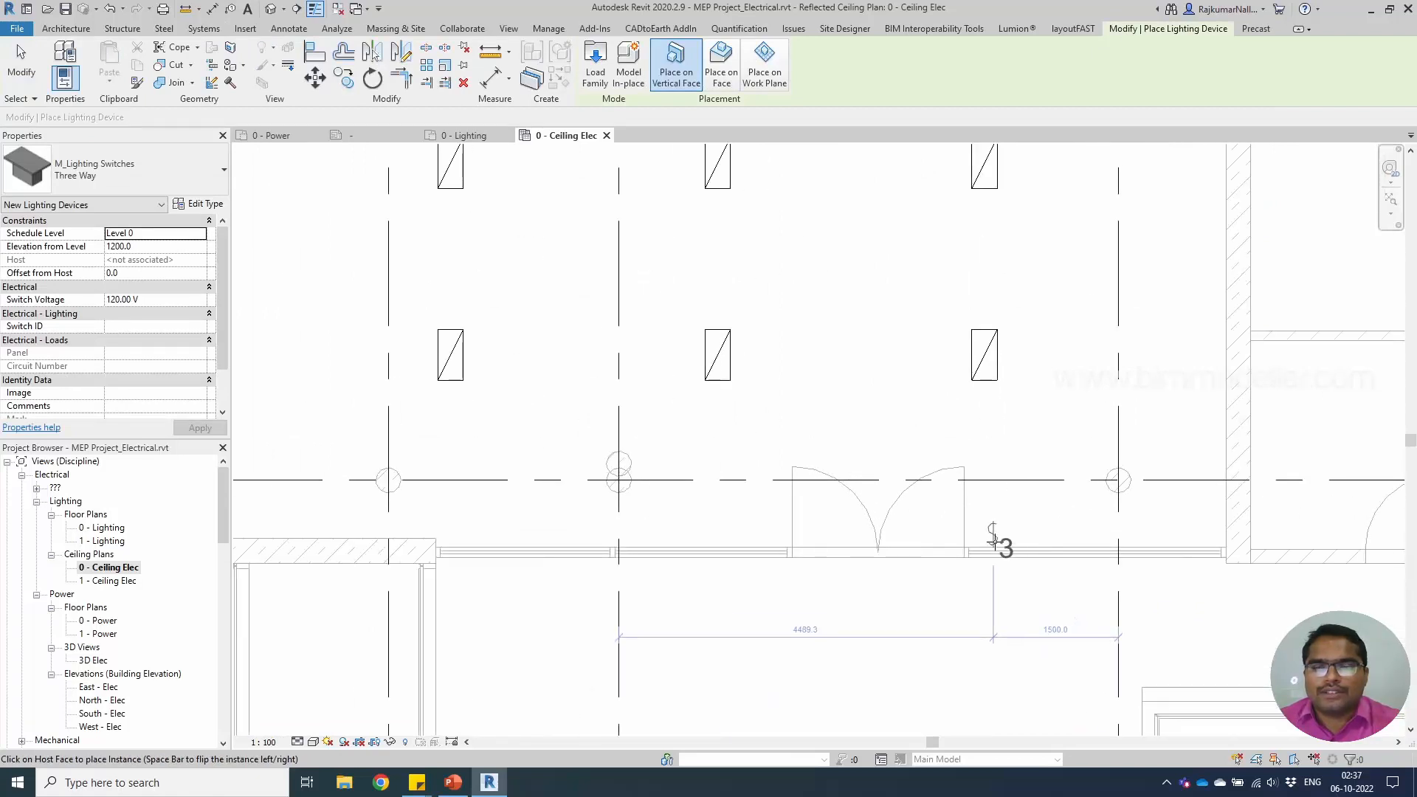
left_click(118, 175)
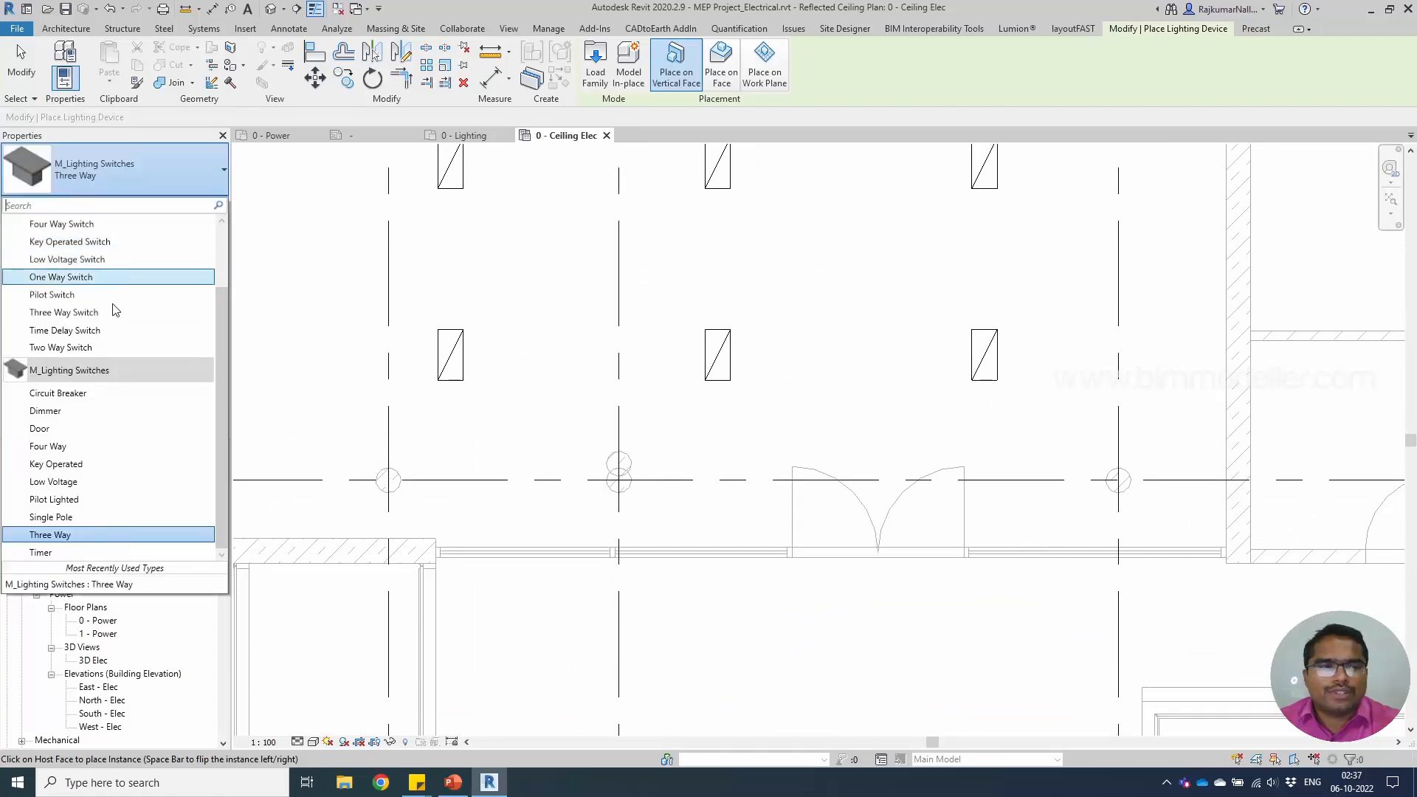
scroll(122, 371, "up", 3)
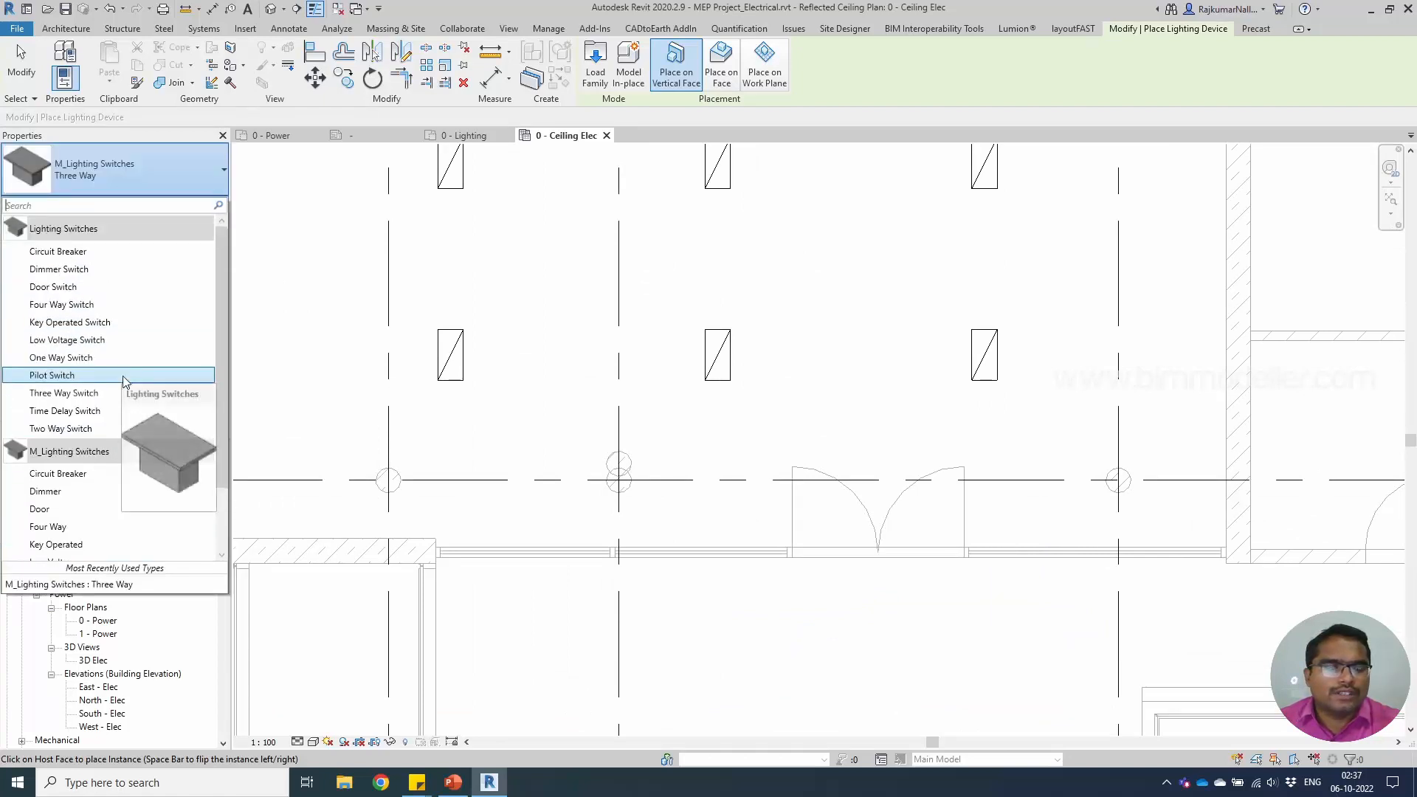
scroll(129, 396, "down", 3)
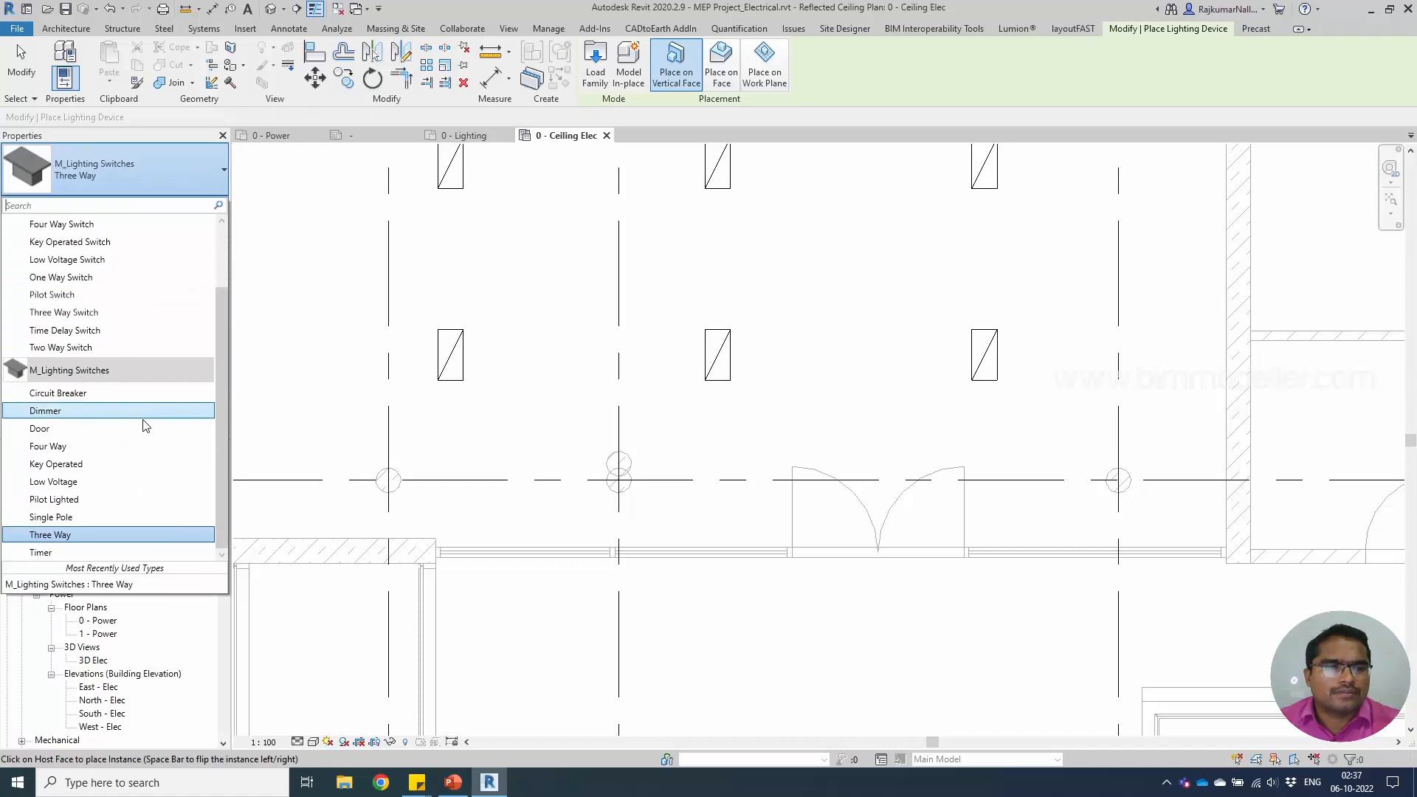
scroll(143, 421, "up", 2)
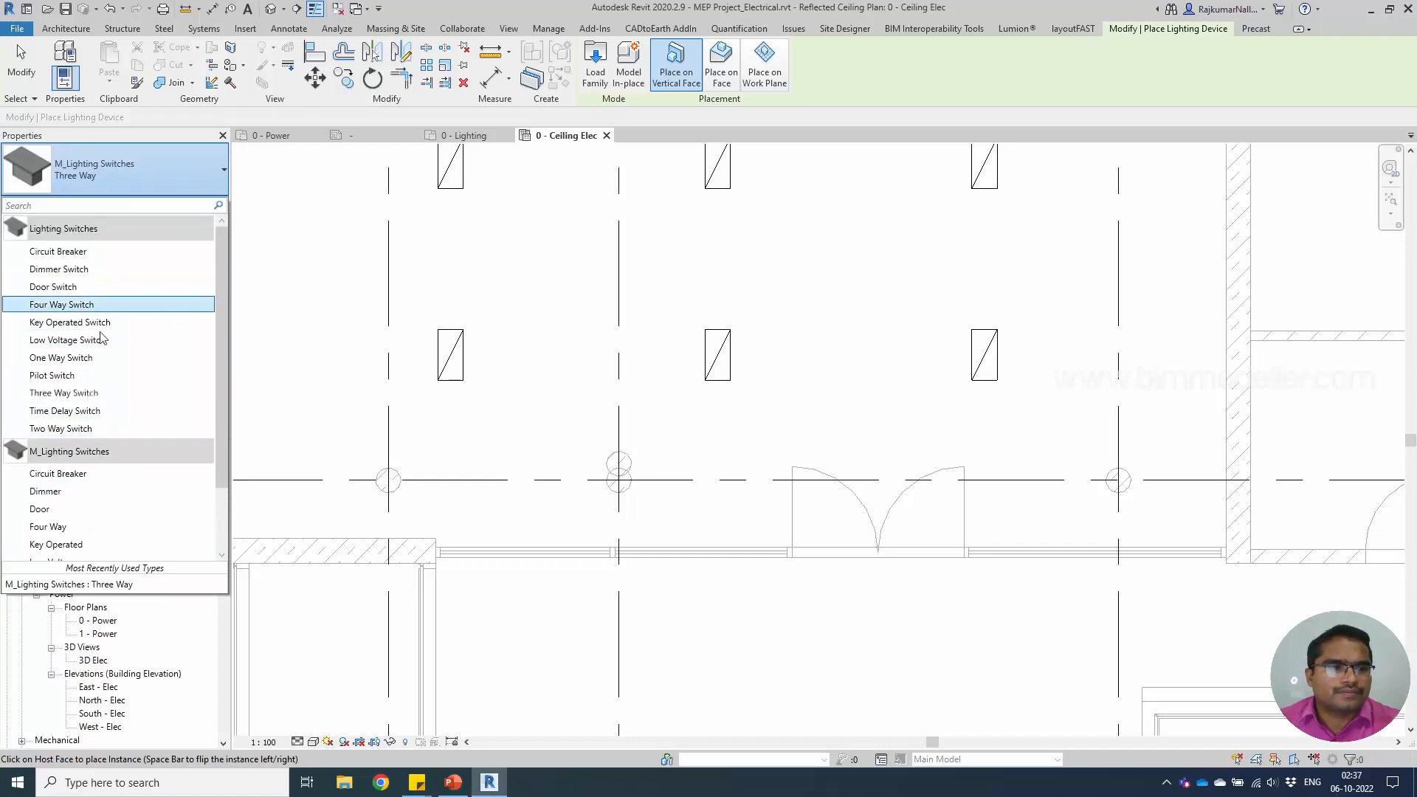
left_click(110, 359)
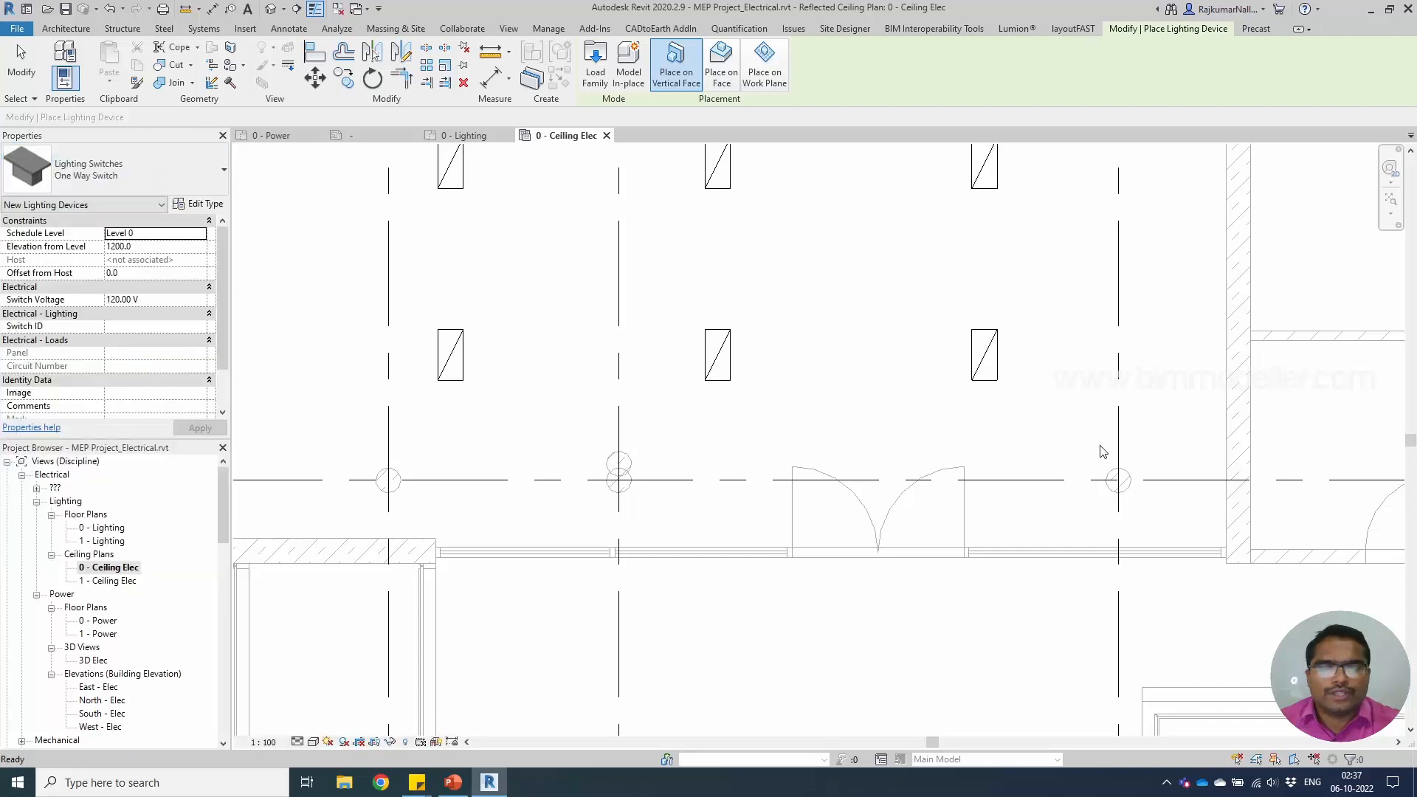
left_click(1001, 540)
scroll(973, 542, "down", 2)
key("Escape")
key("Escape")
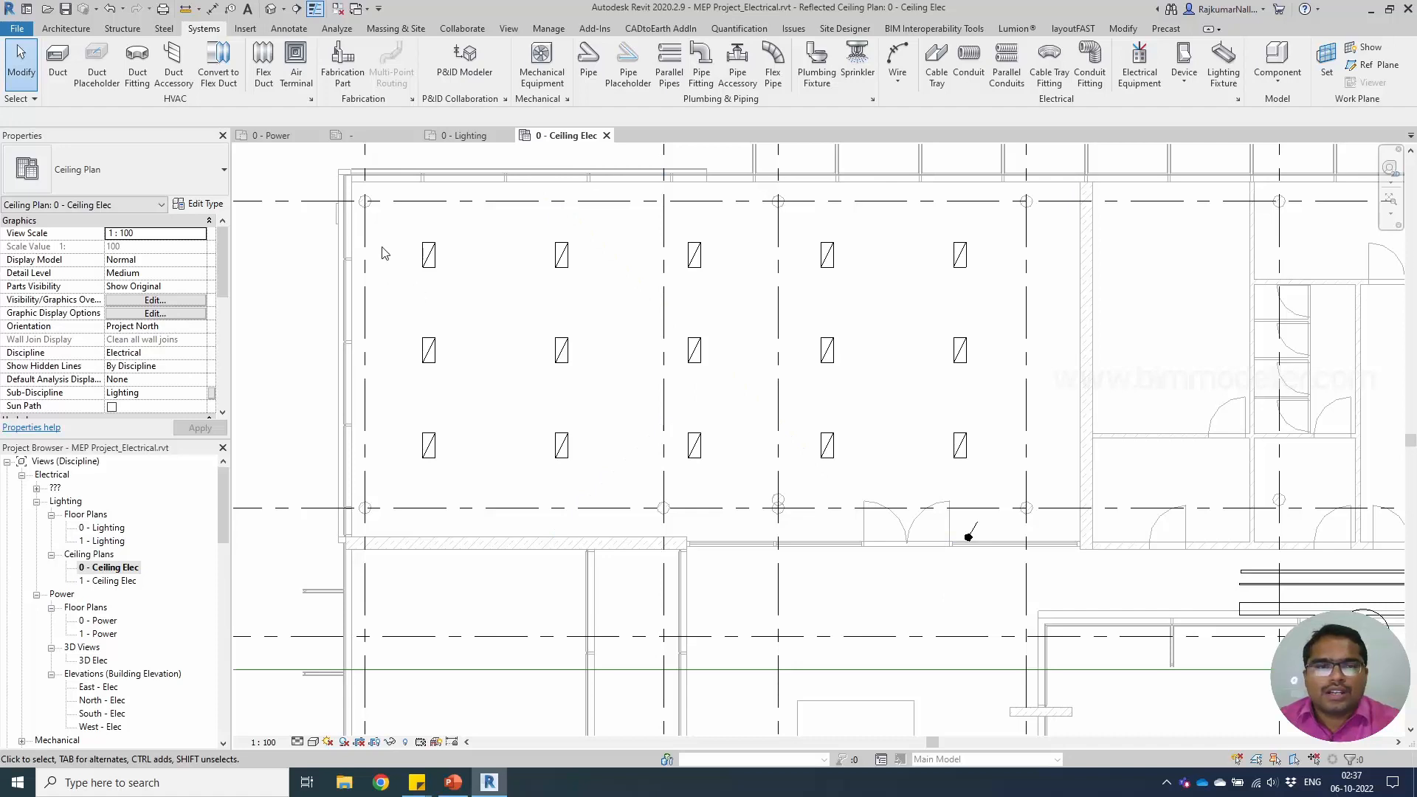
Create a switch system from the ten fixtures in the upper two rows and assign the one-way switch beside the double door to it.
left_click_drag(384, 219, 1005, 425)
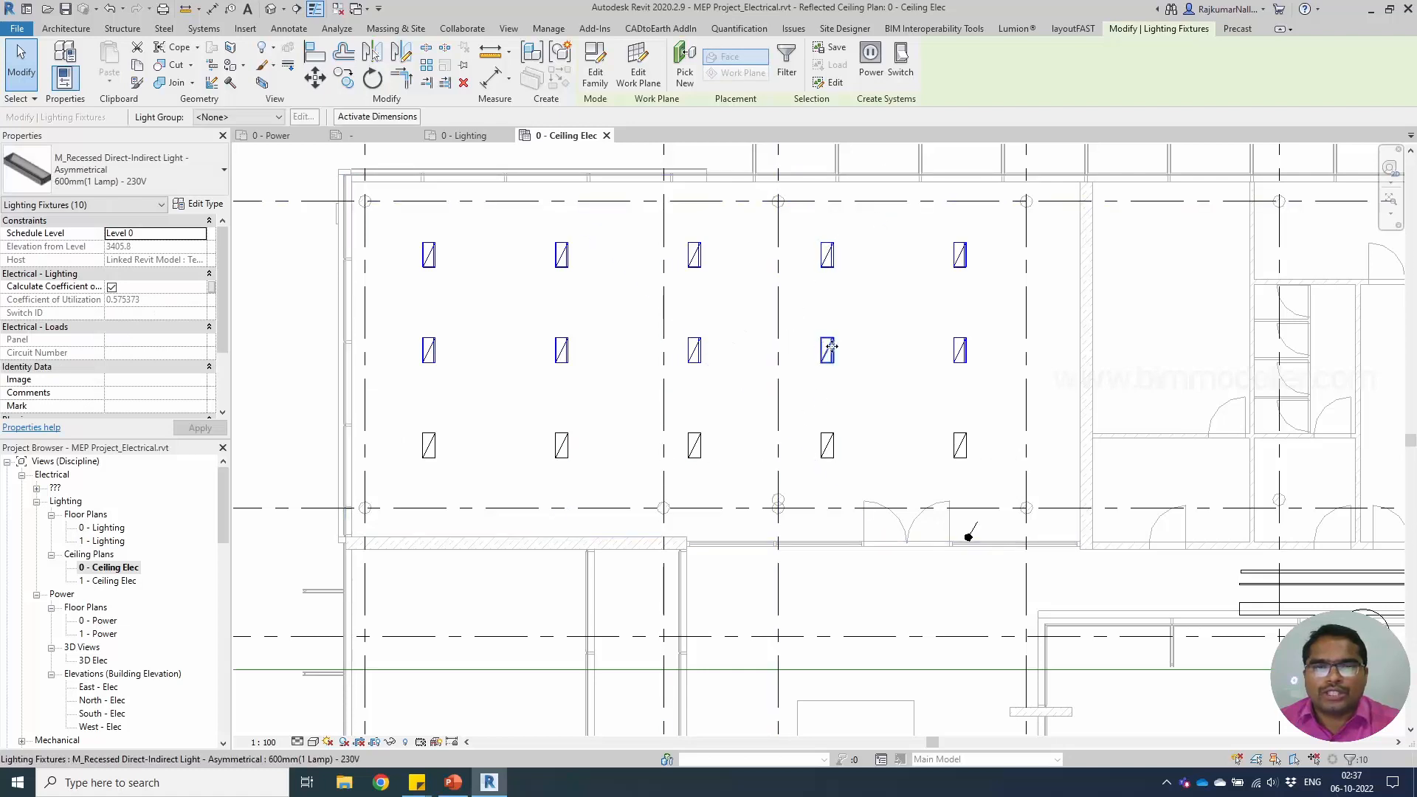
left_click(901, 73)
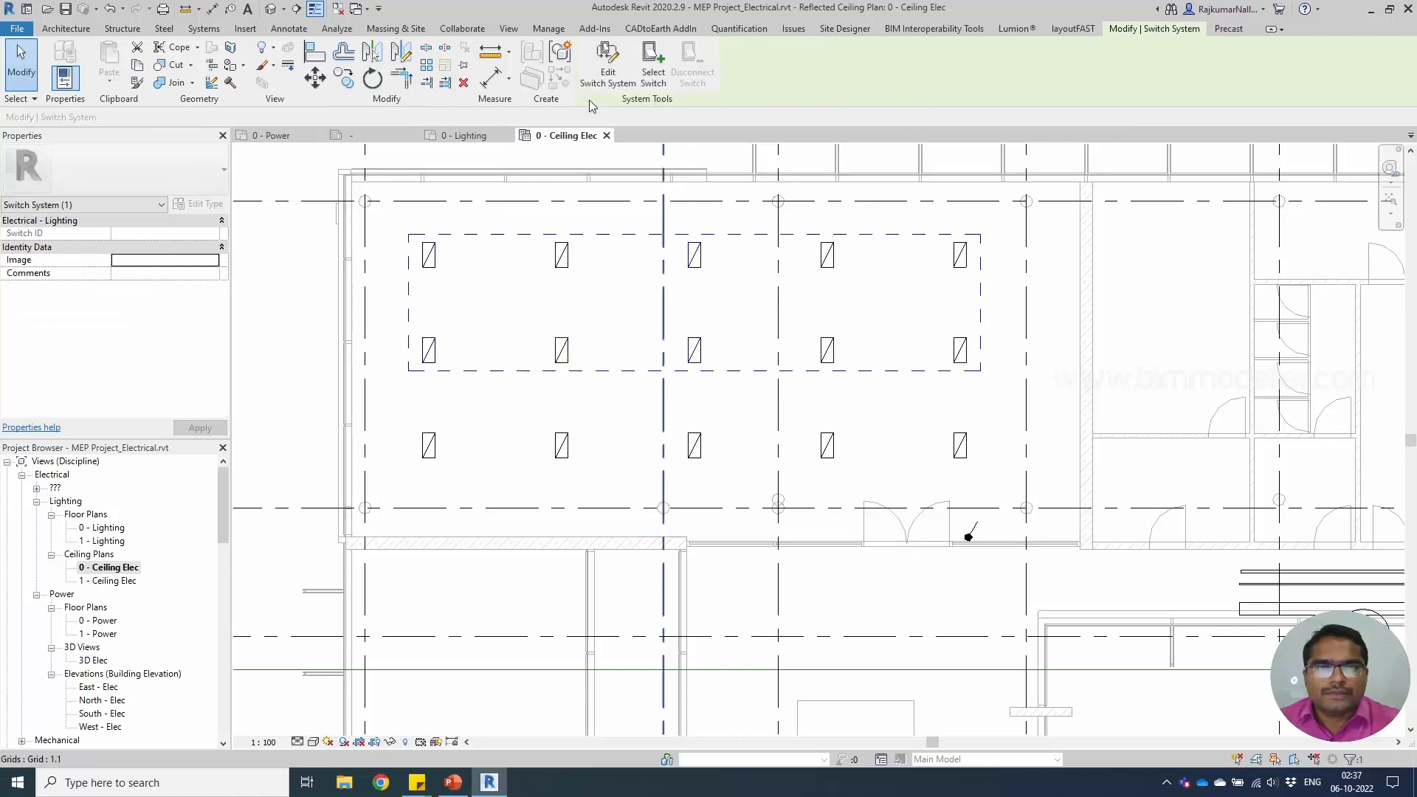
left_click(655, 77)
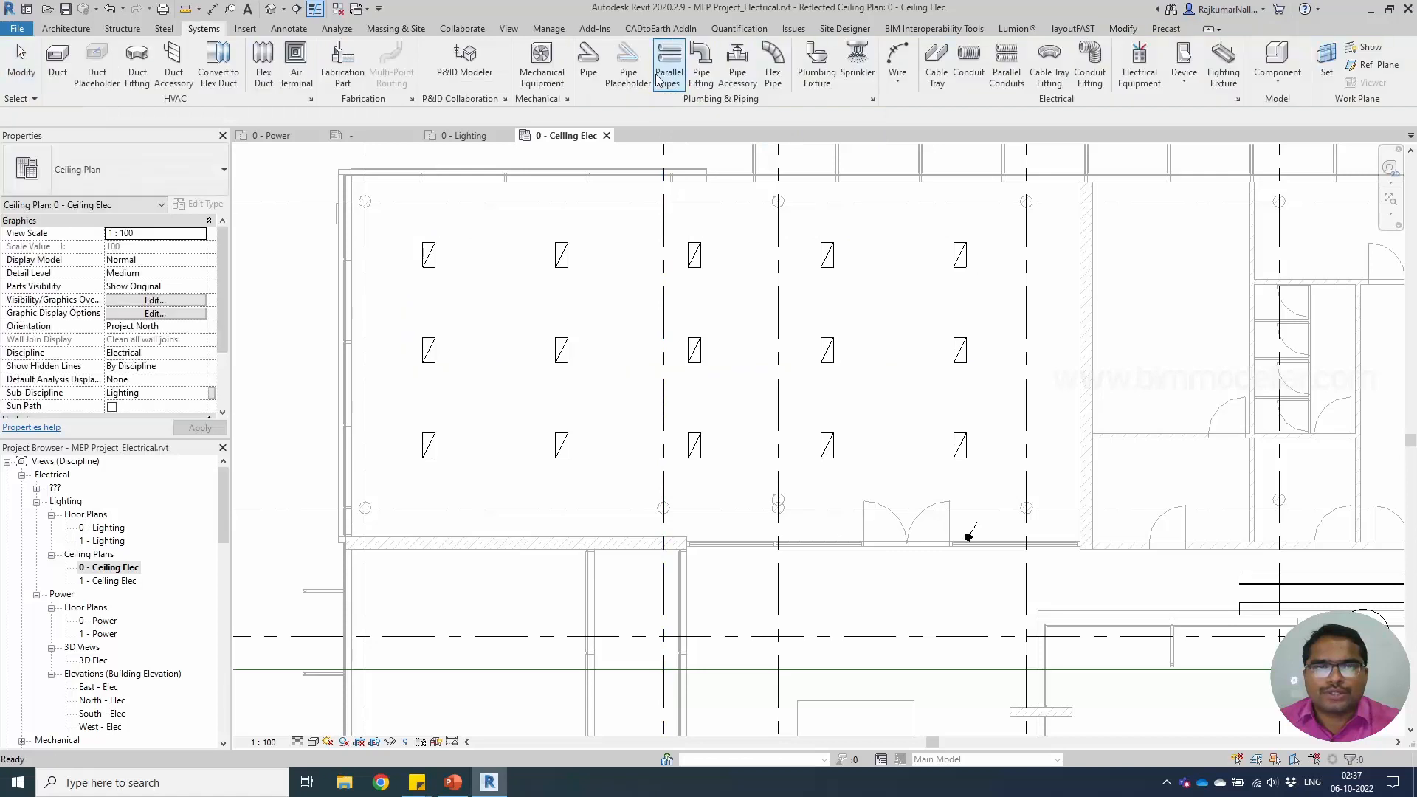
left_click(987, 548)
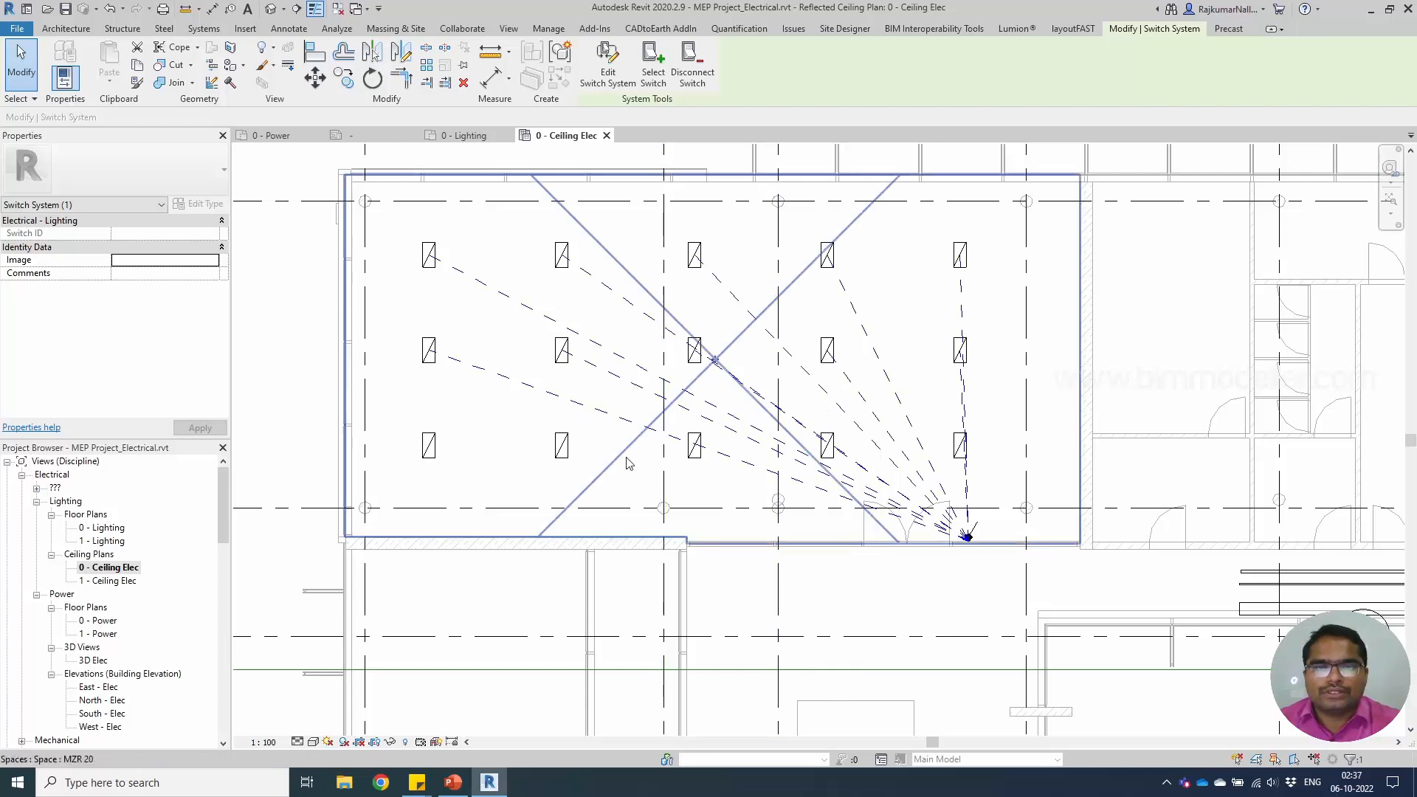
left_click(476, 447)
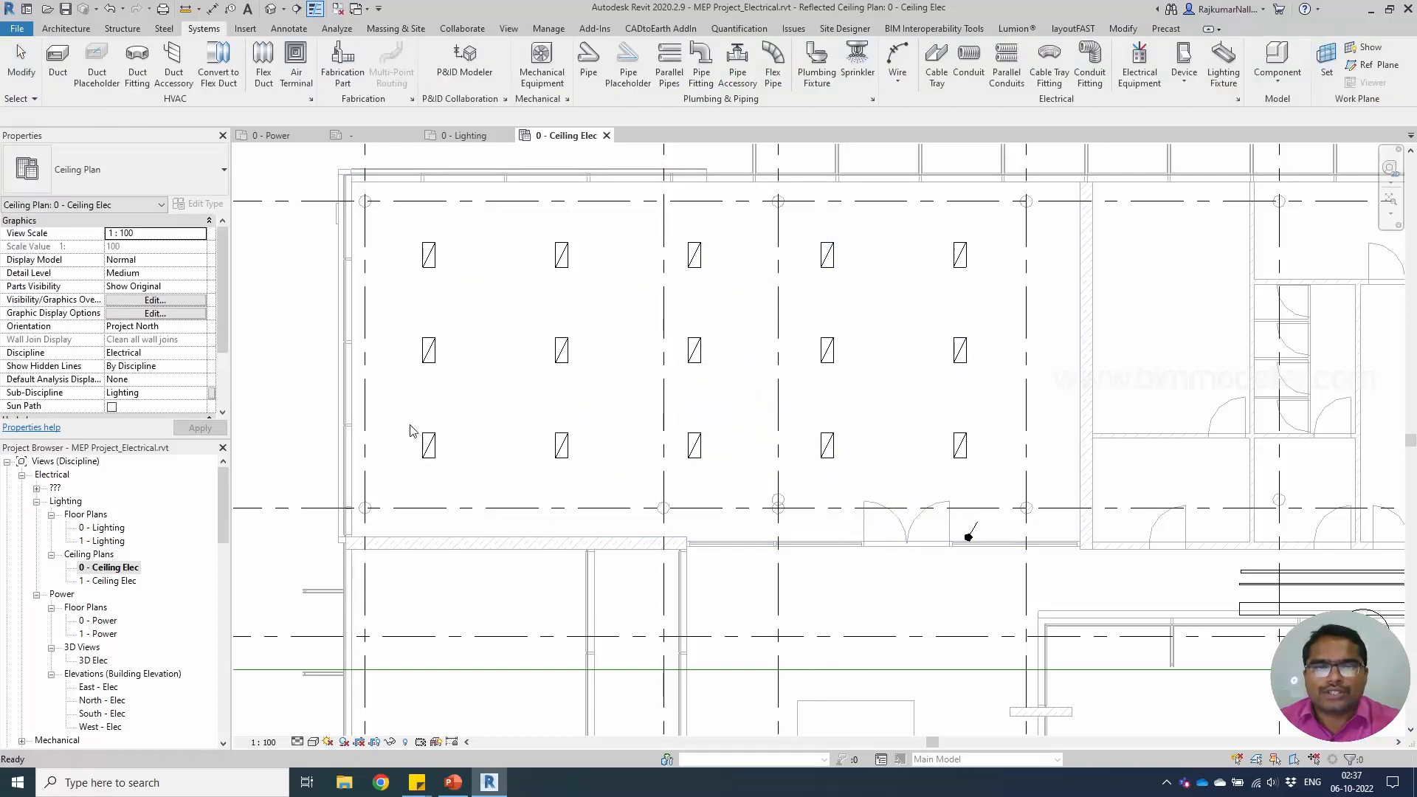
Edit the switch system to add the five fixtures of the bottom row, and finish editing the system.
left_click(431, 355)
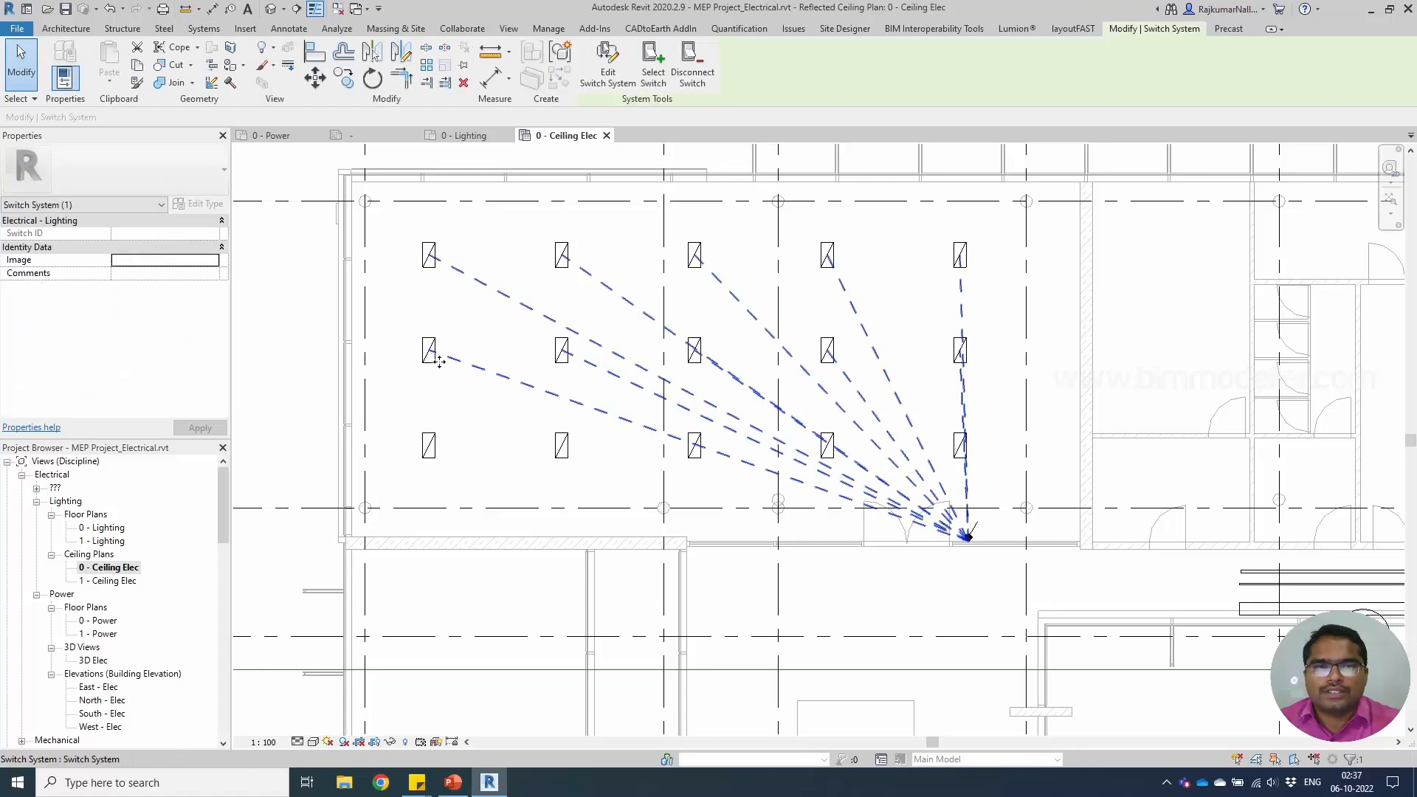
left_click(607, 63)
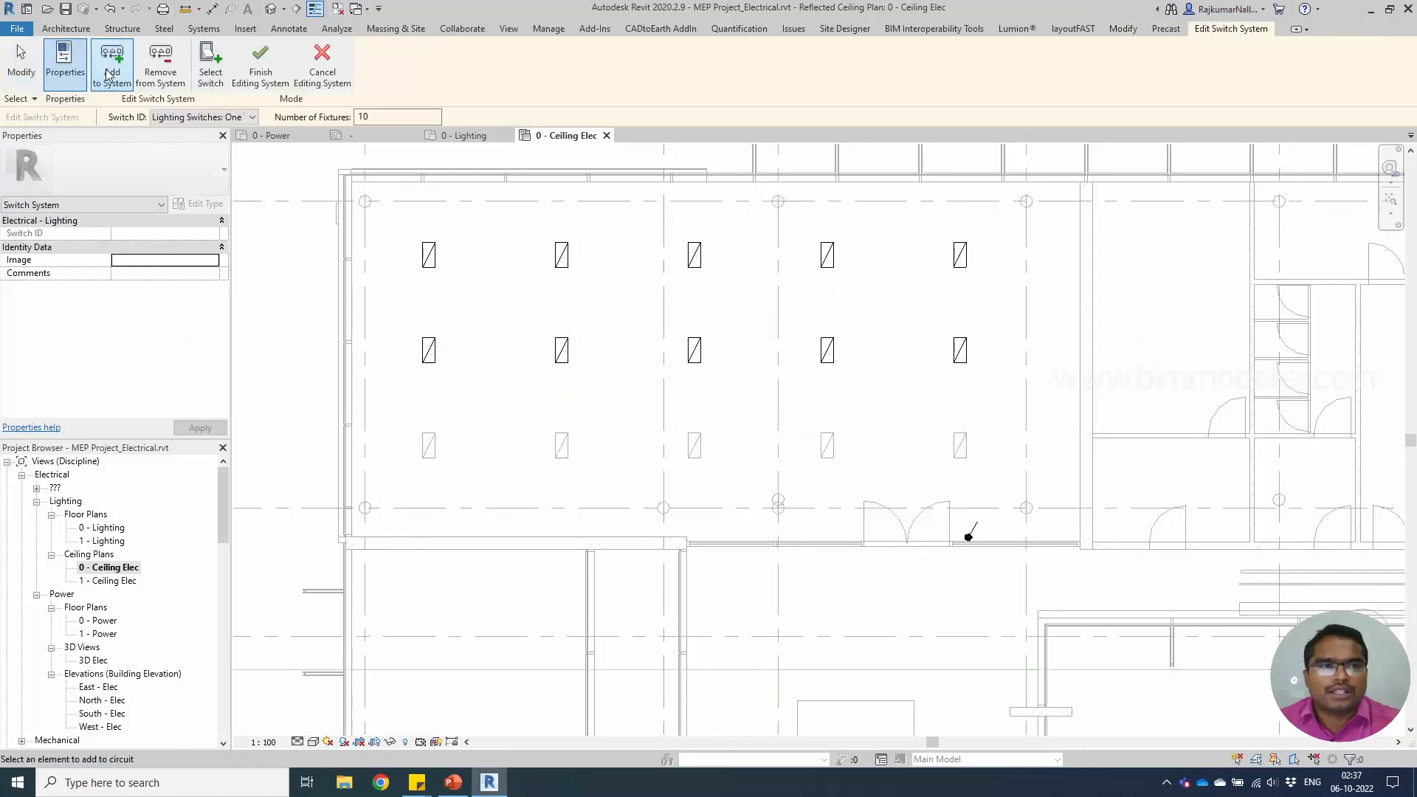
left_click_drag(402, 428, 1012, 480)
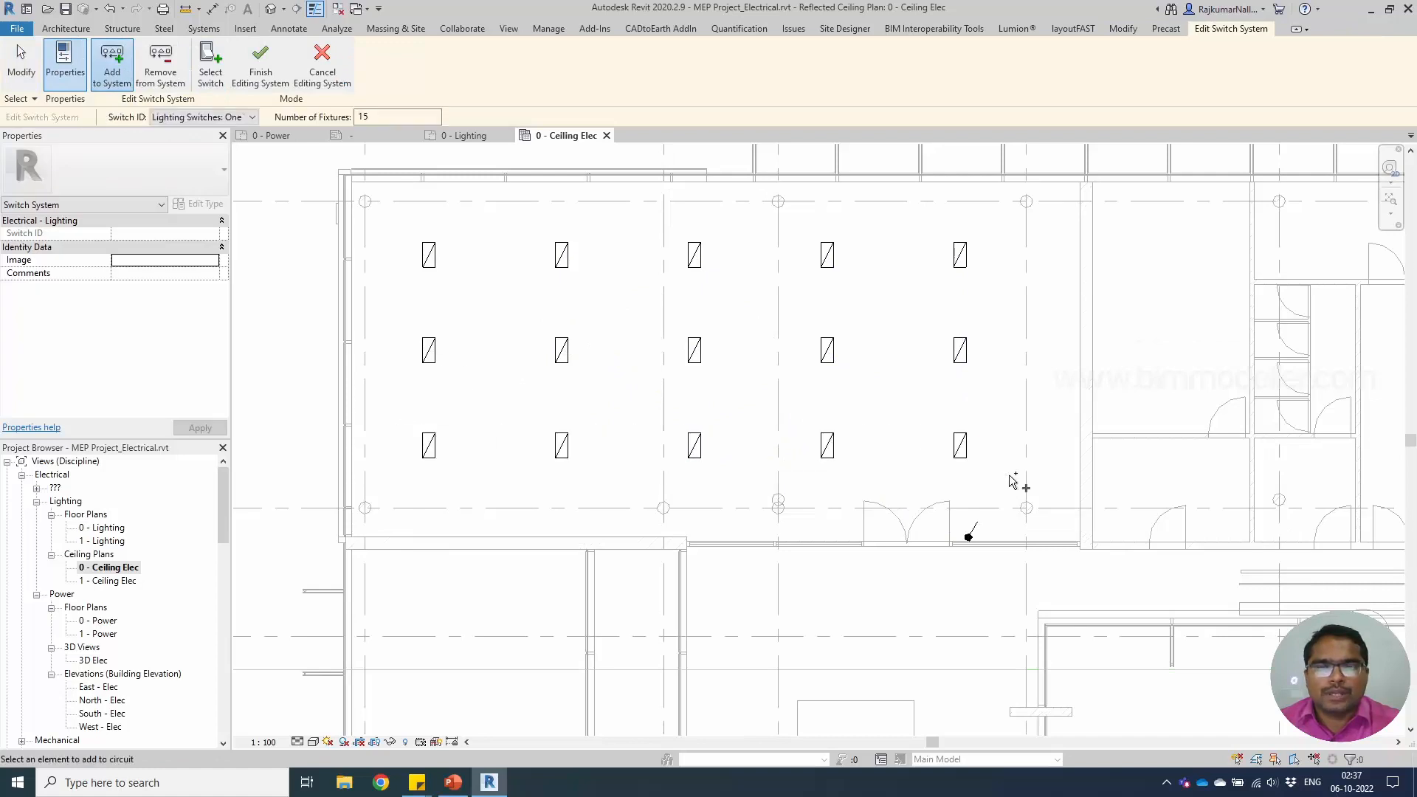
left_click(260, 63)
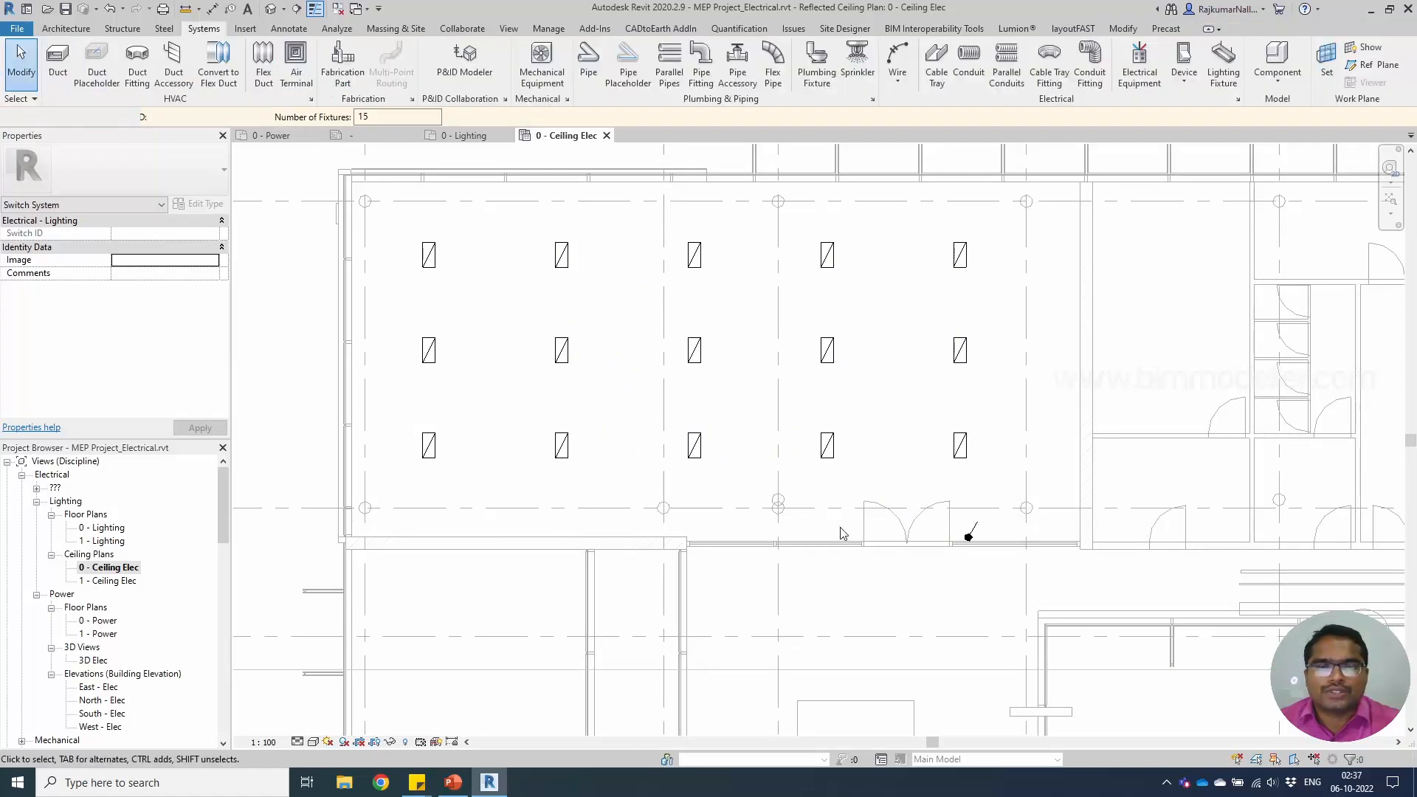
Examine the switch system's links to the fixtures and the electrical properties of the bottom-row fixture nearest the switch.
left_click(962, 471)
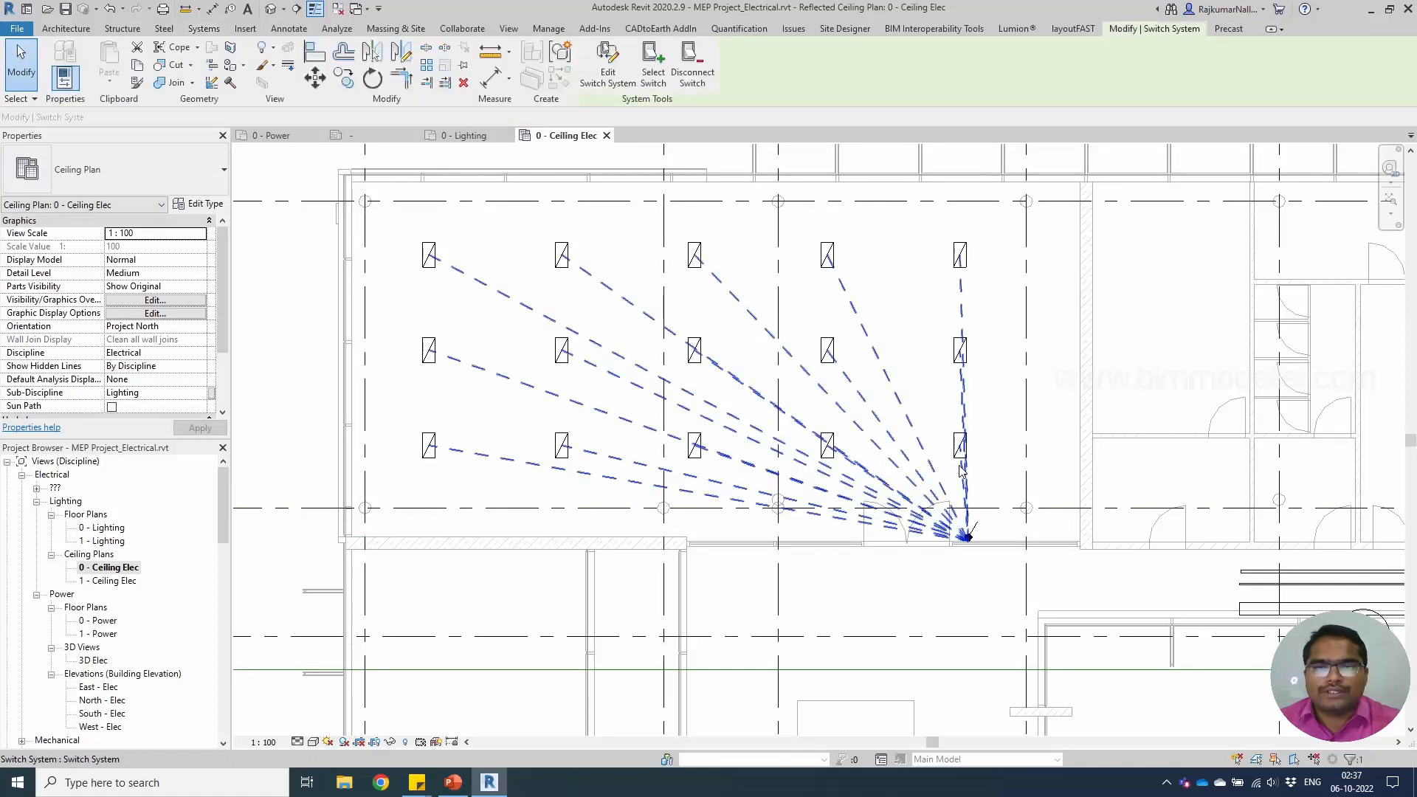
left_click(986, 484)
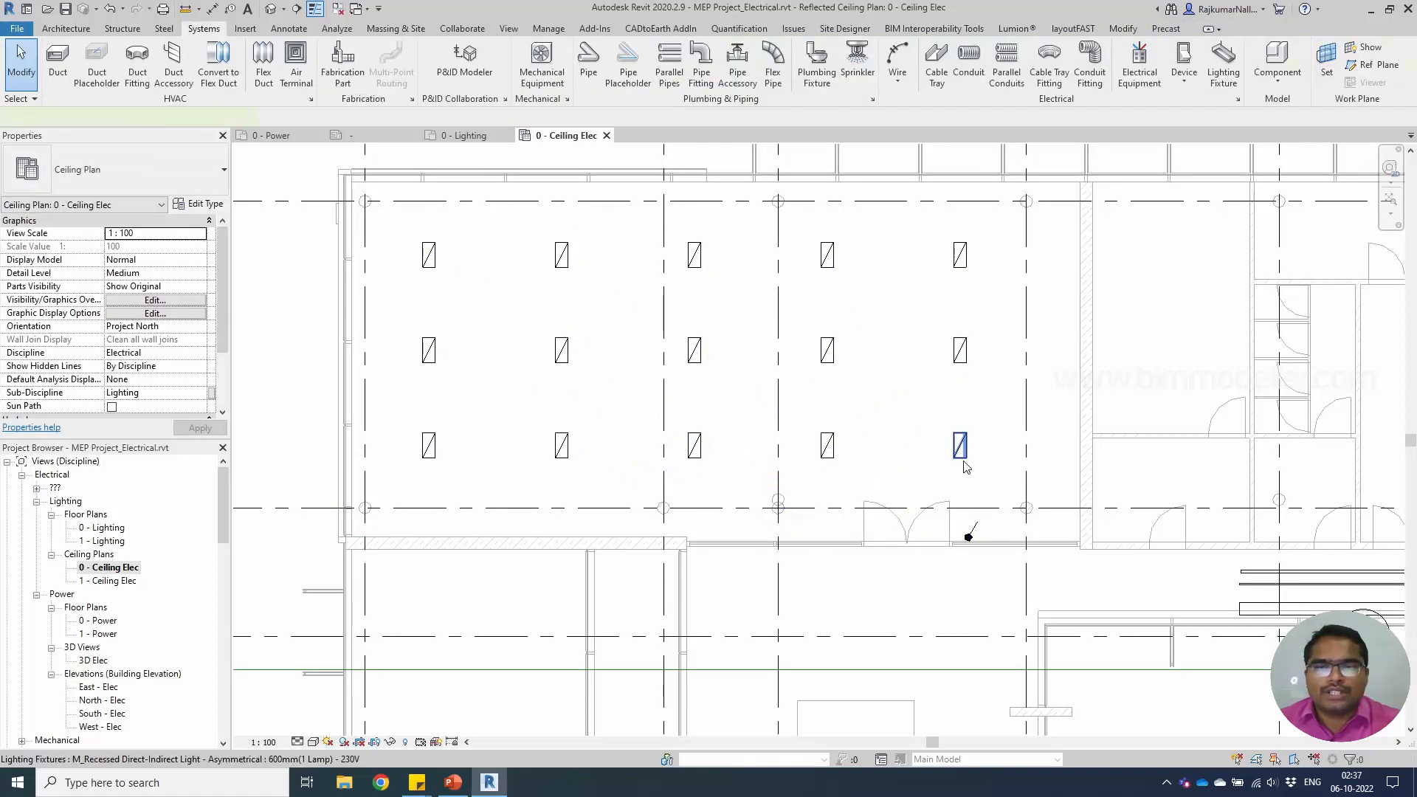
left_click(965, 466)
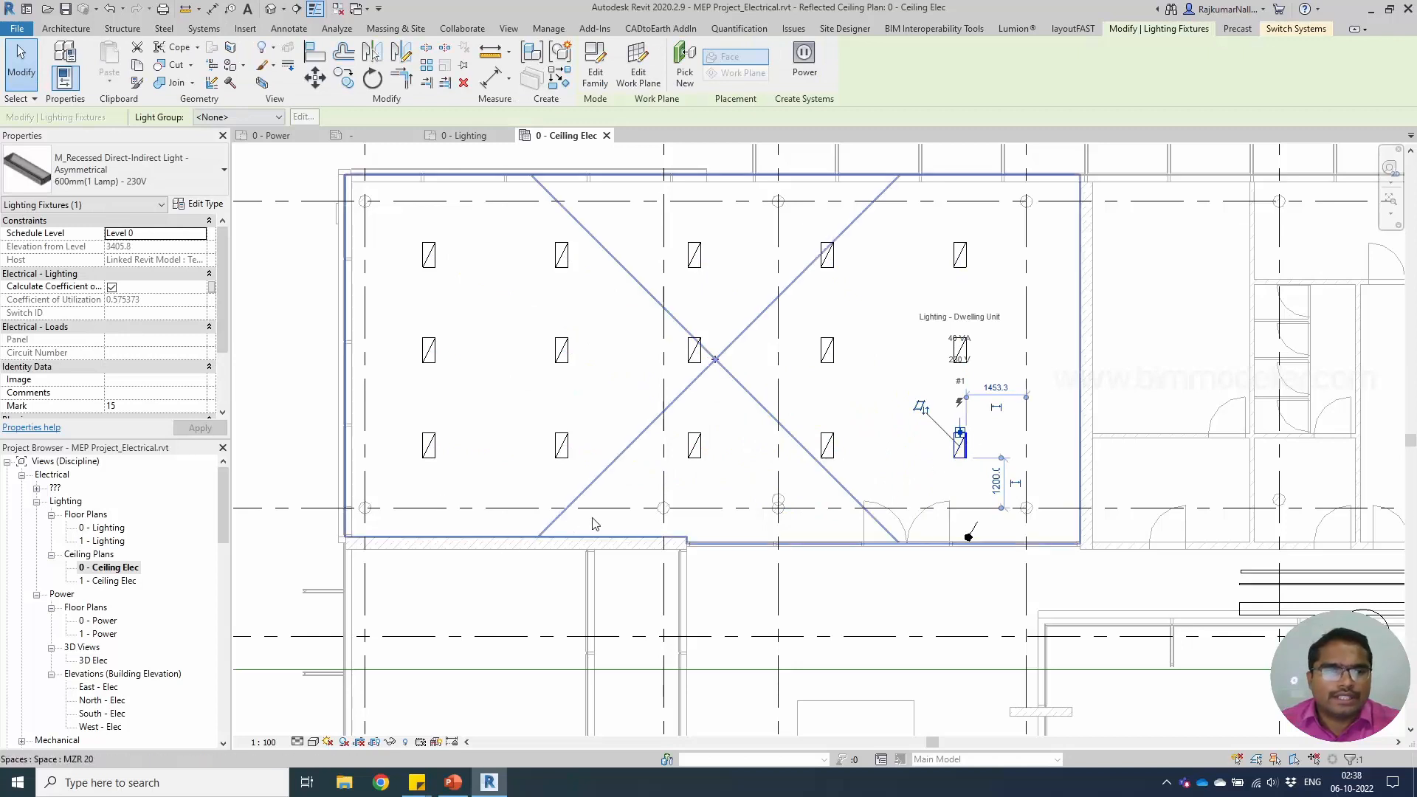
scroll(95, 328, "down", 3)
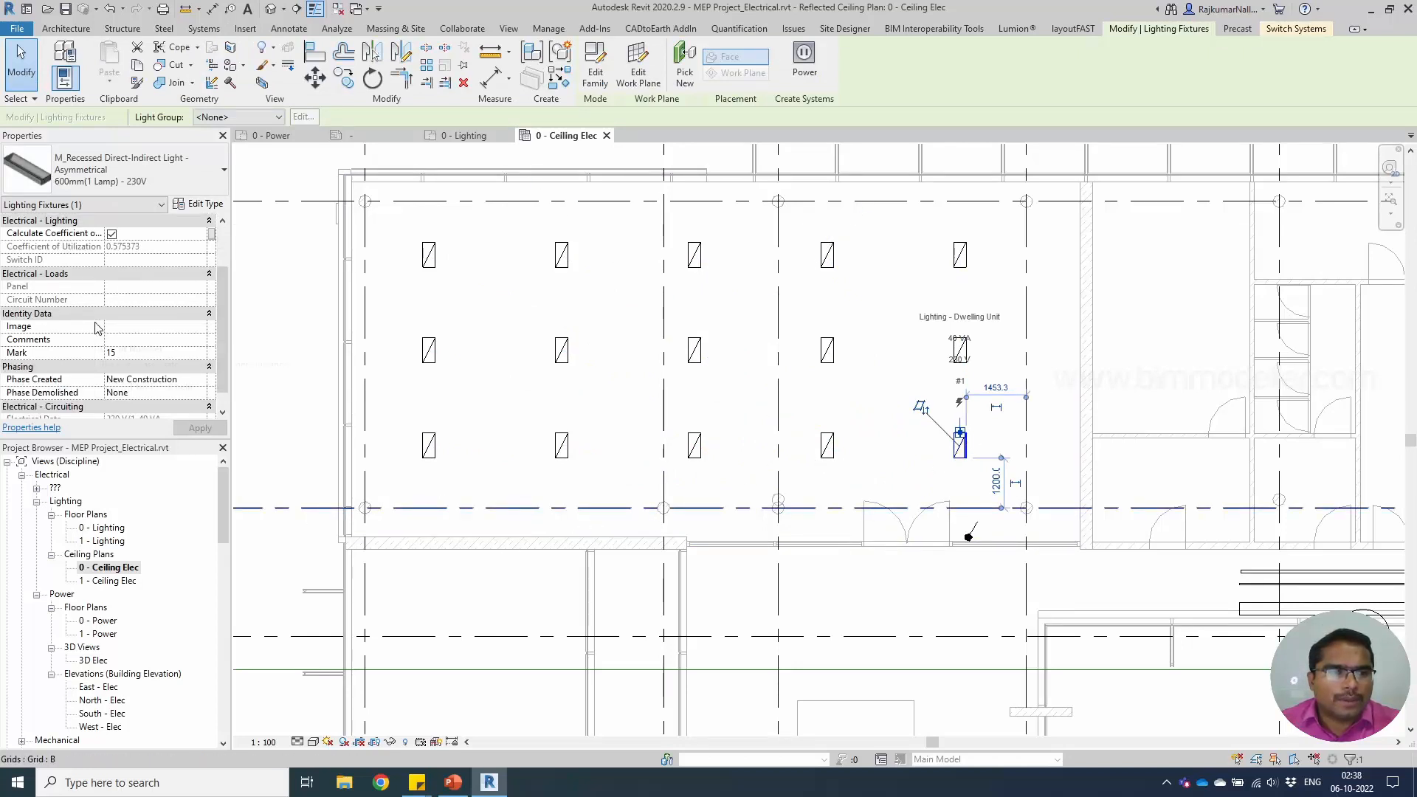
scroll(166, 409, "up", 3)
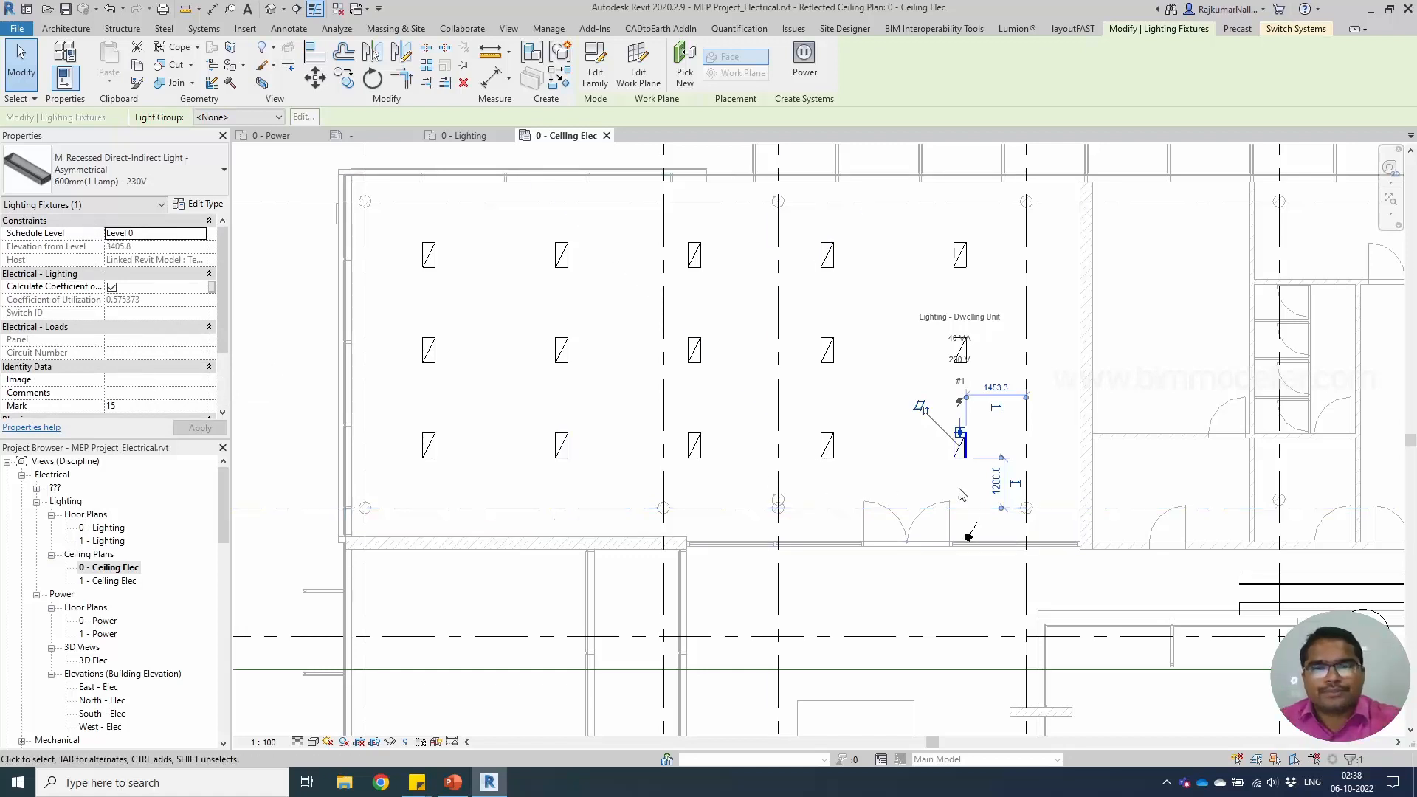
Set the Switch ID of the one-way switch beside the double door to Office 1.
left_click(977, 526)
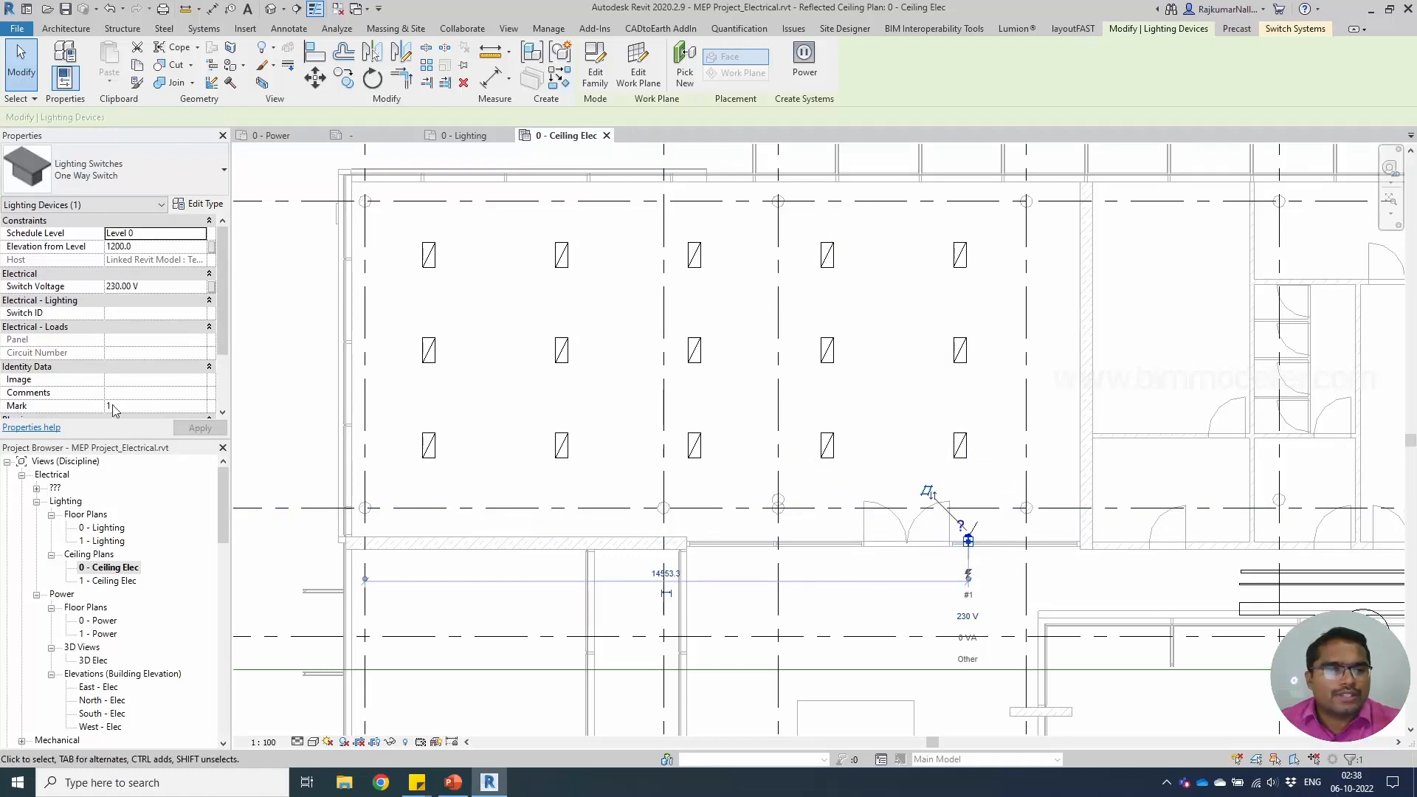
left_click(126, 314)
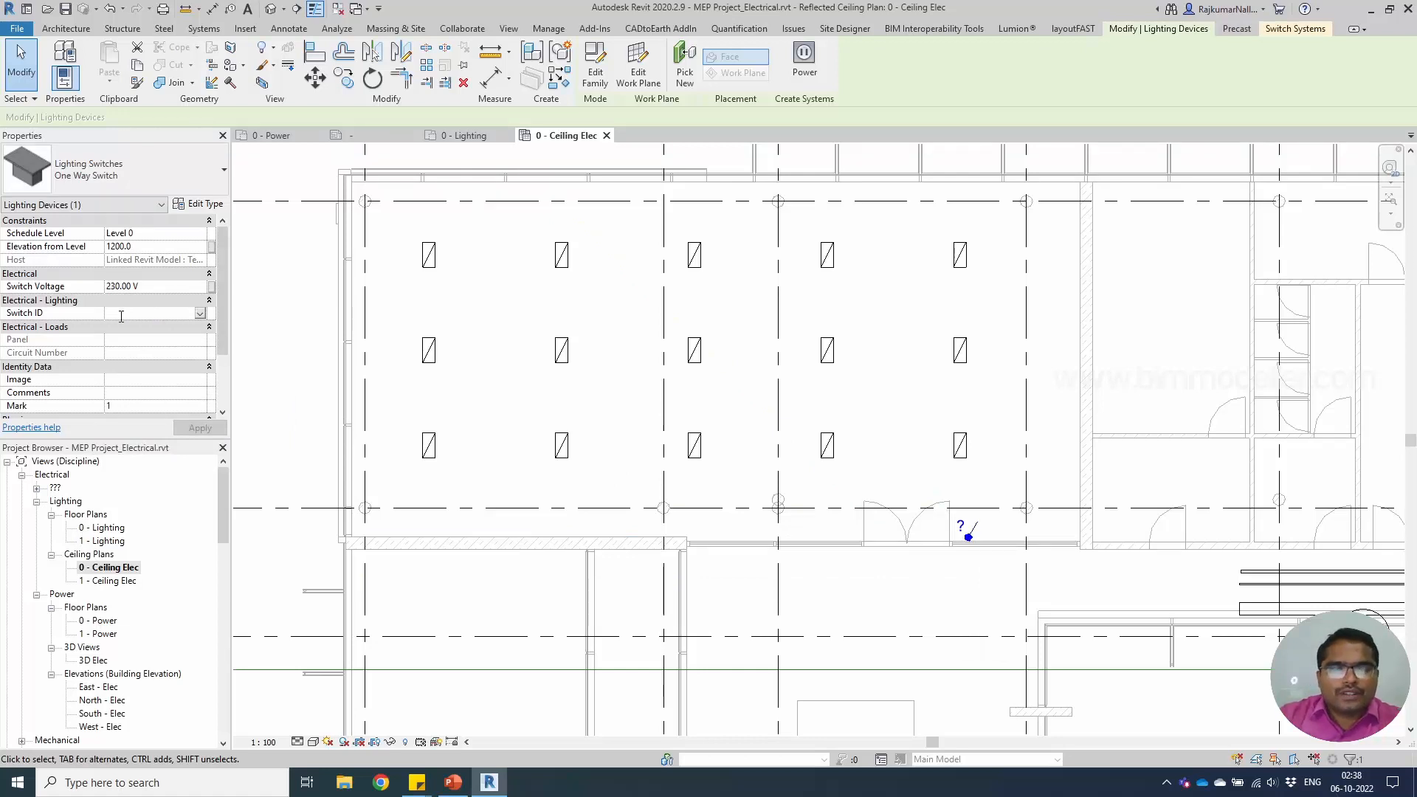
left_click(90, 356)
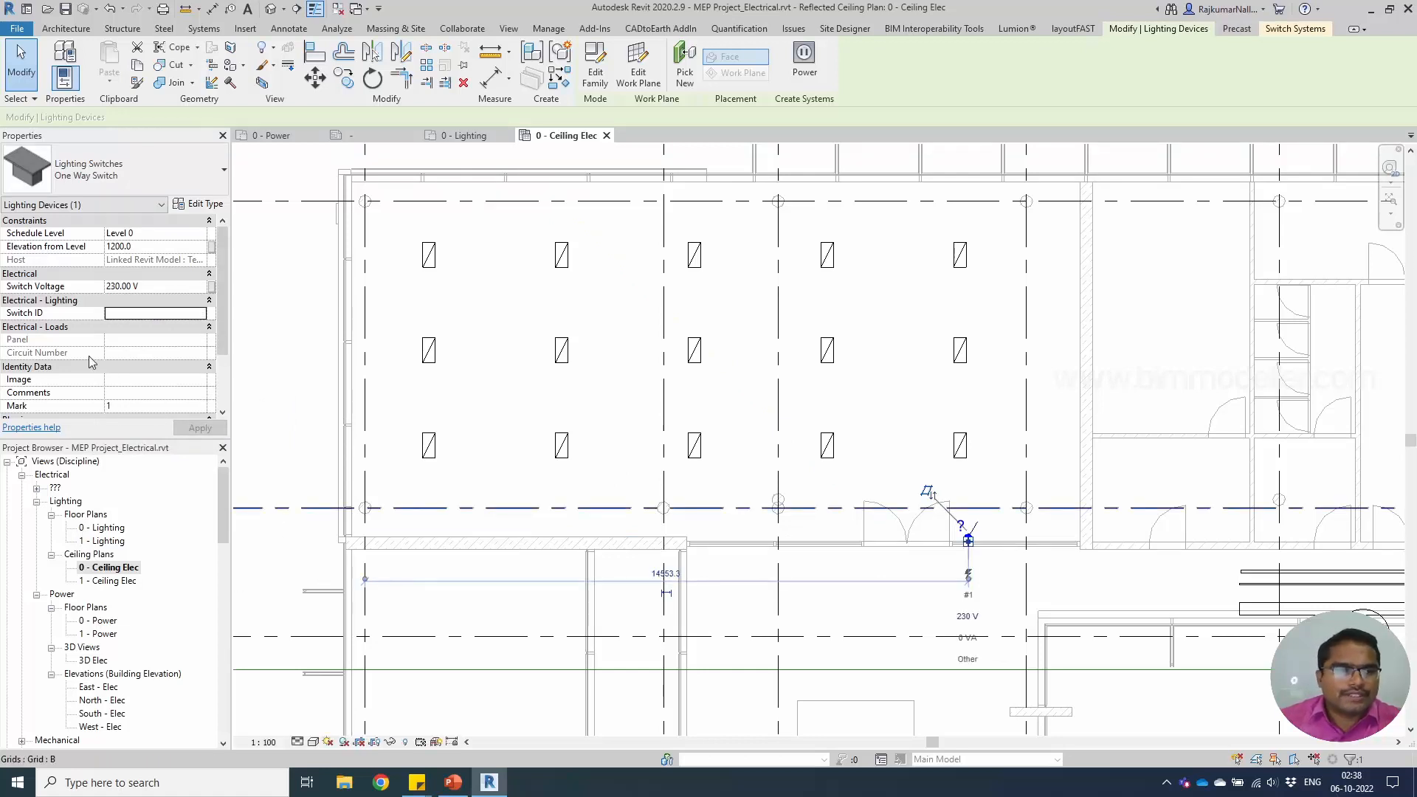
left_click(145, 315)
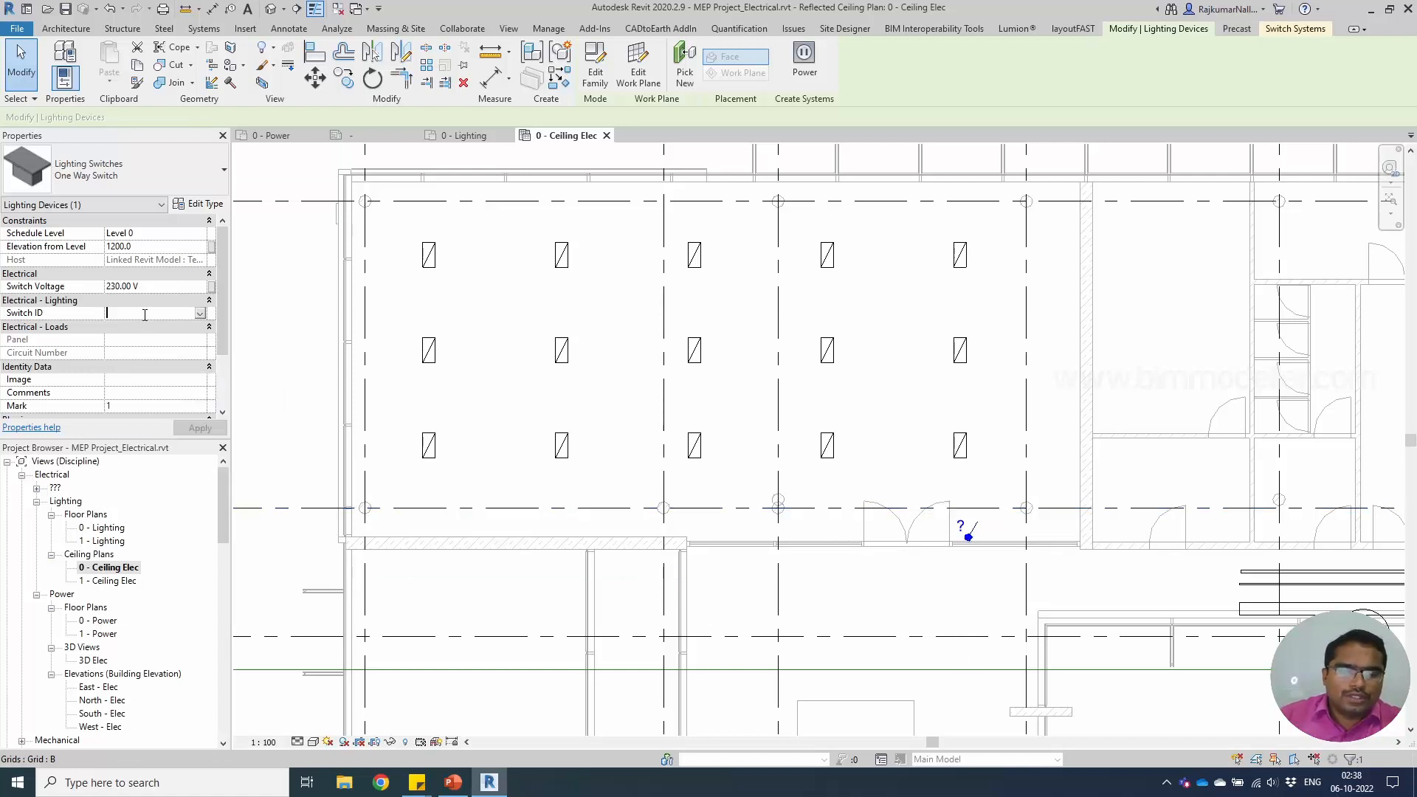
type("Office 1")
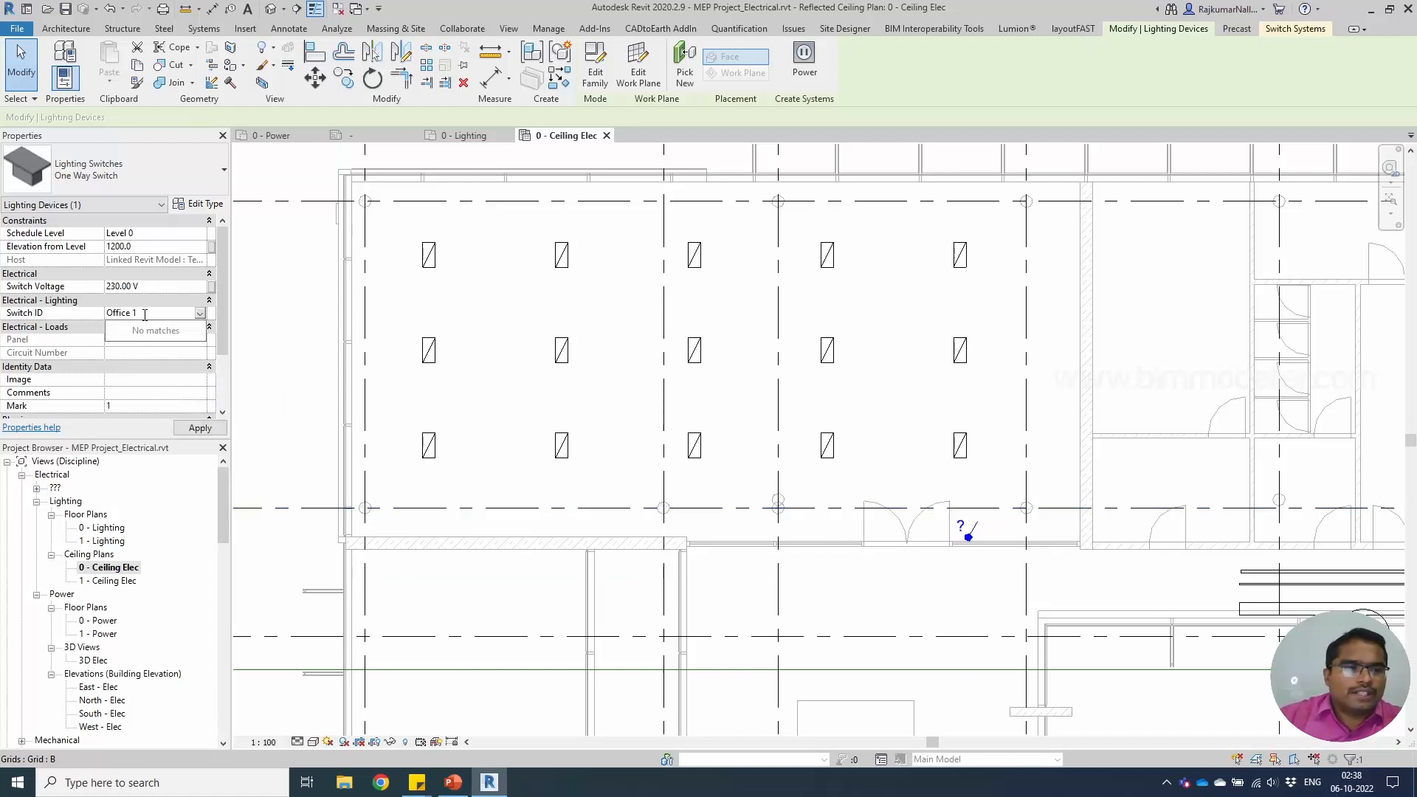
key("Return")
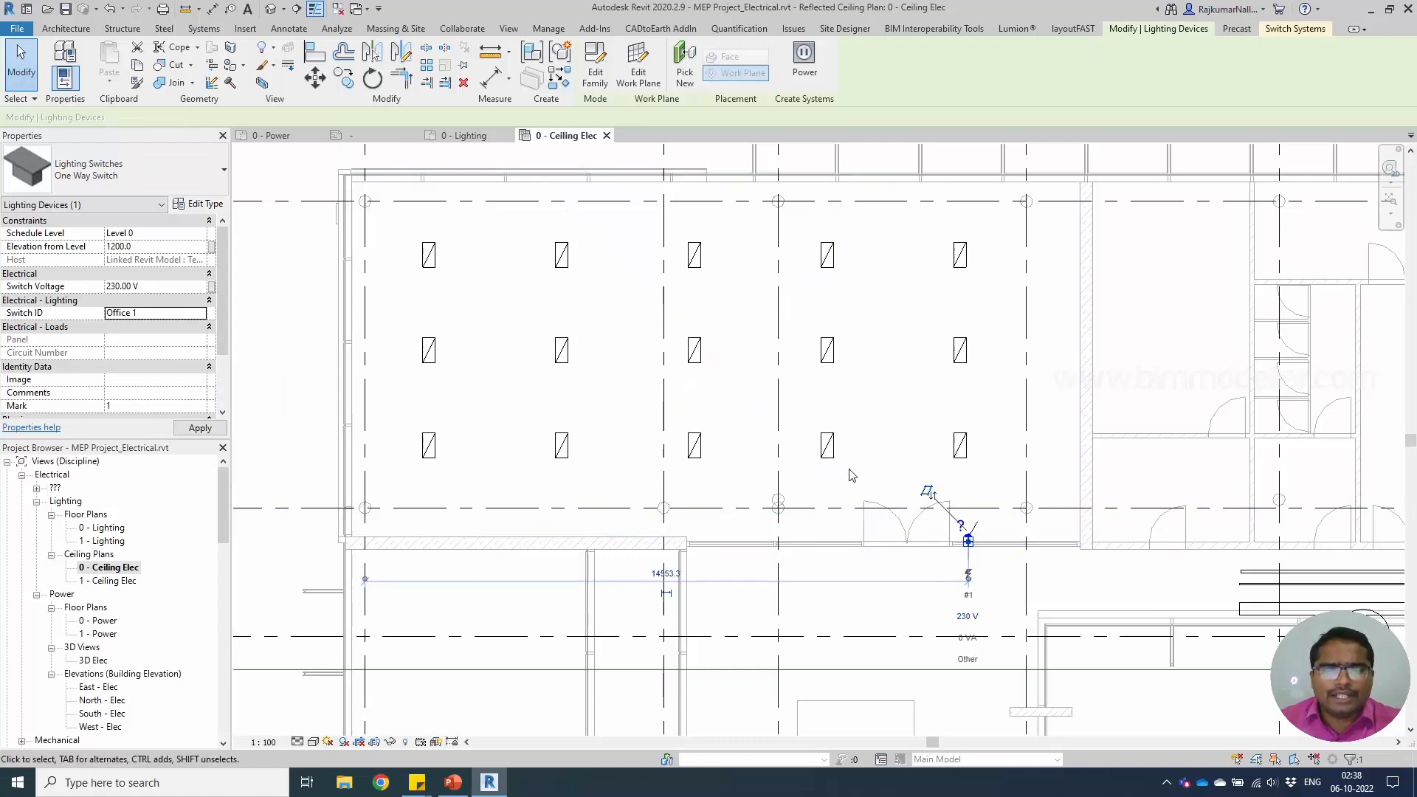
Check the Switch ID on the switch system, the one-way switch and two bottom-row fixtures near the double door.
key("Tab")
left_click(829, 445)
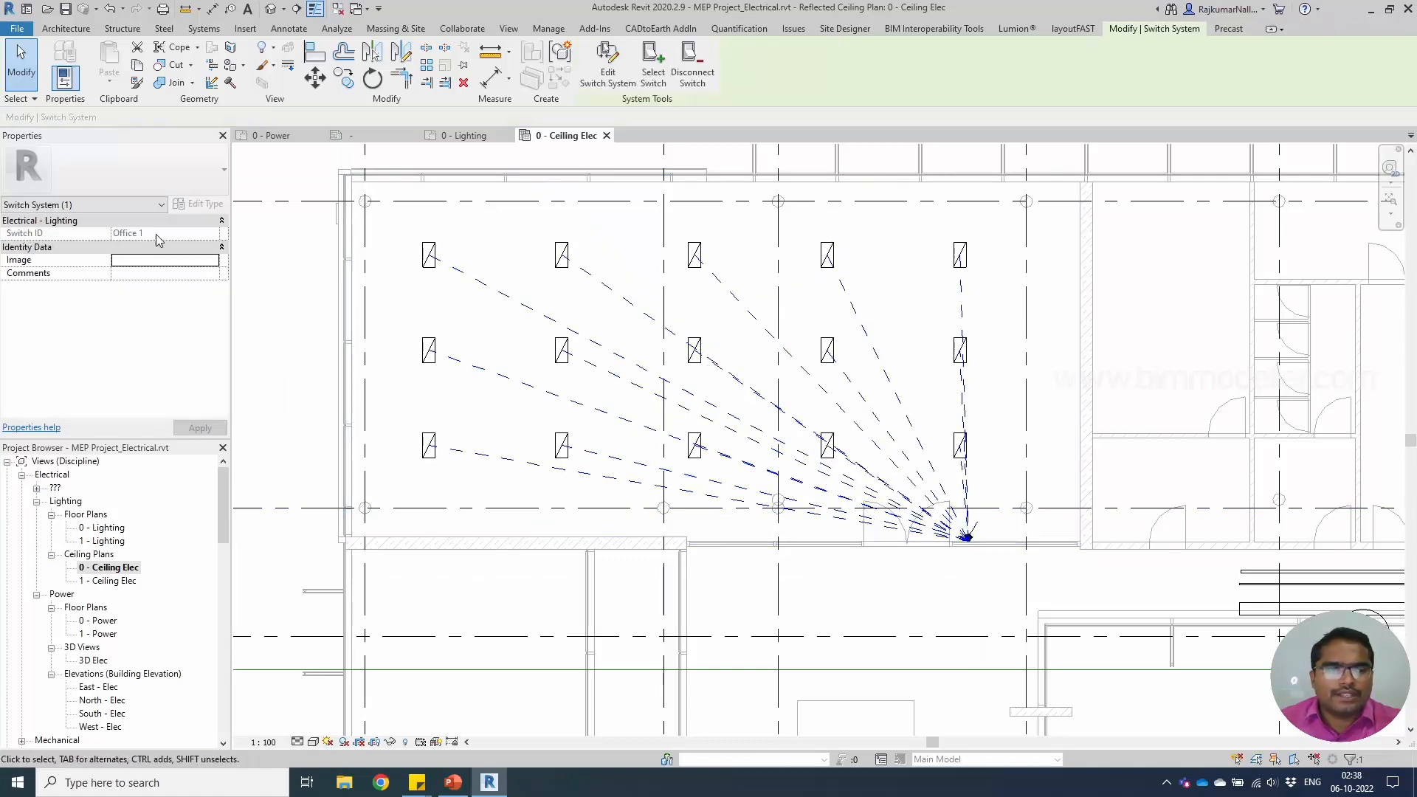
left_click(720, 424)
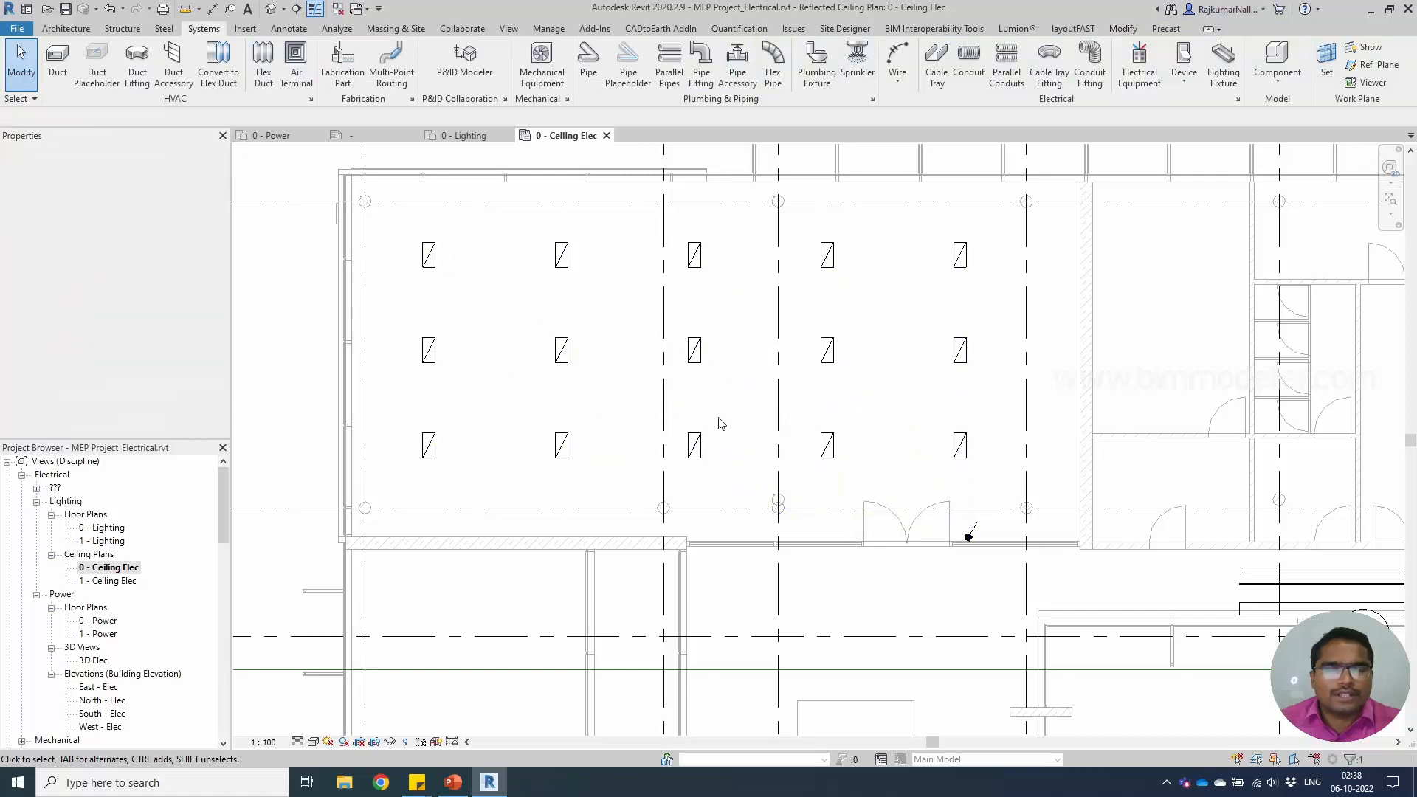
left_click(827, 451)
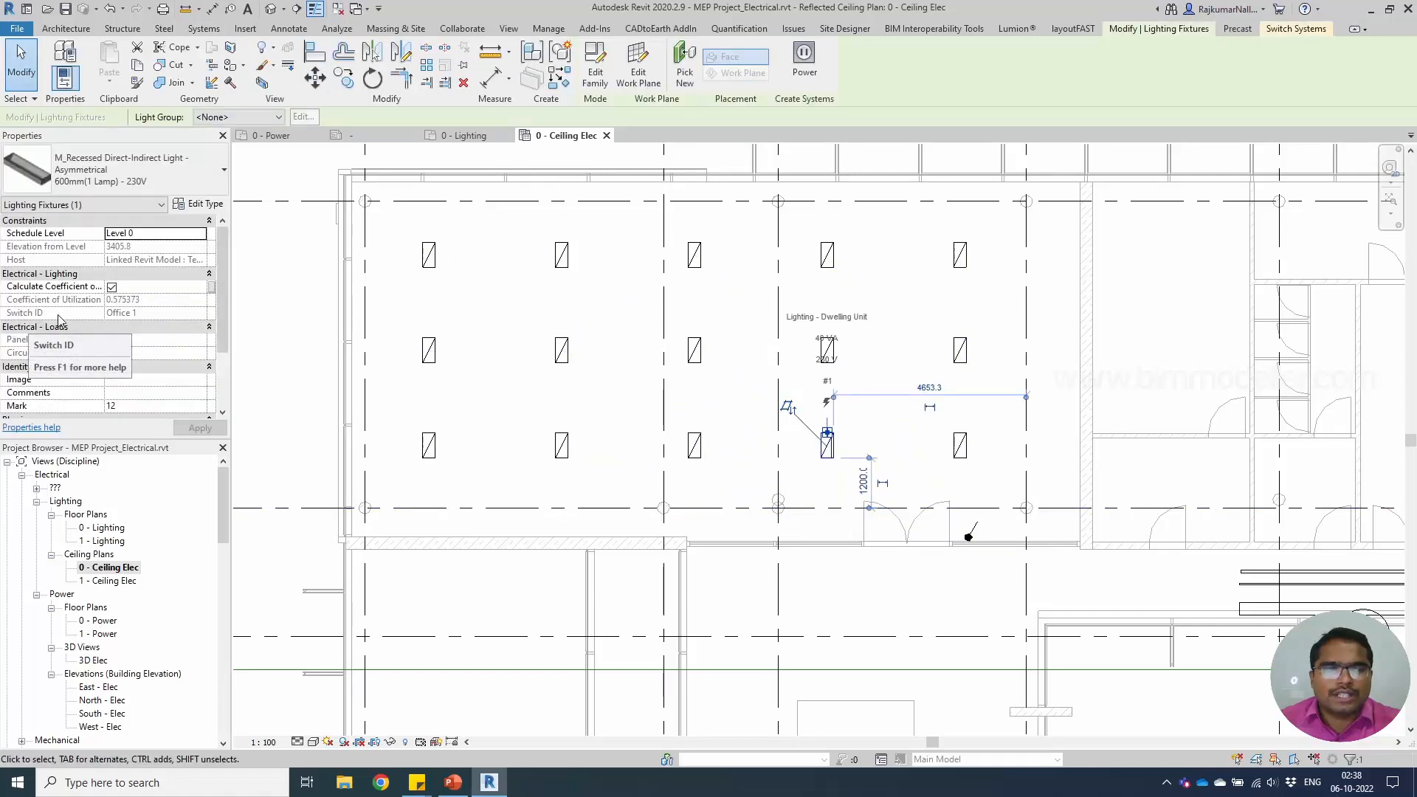
key("Escape")
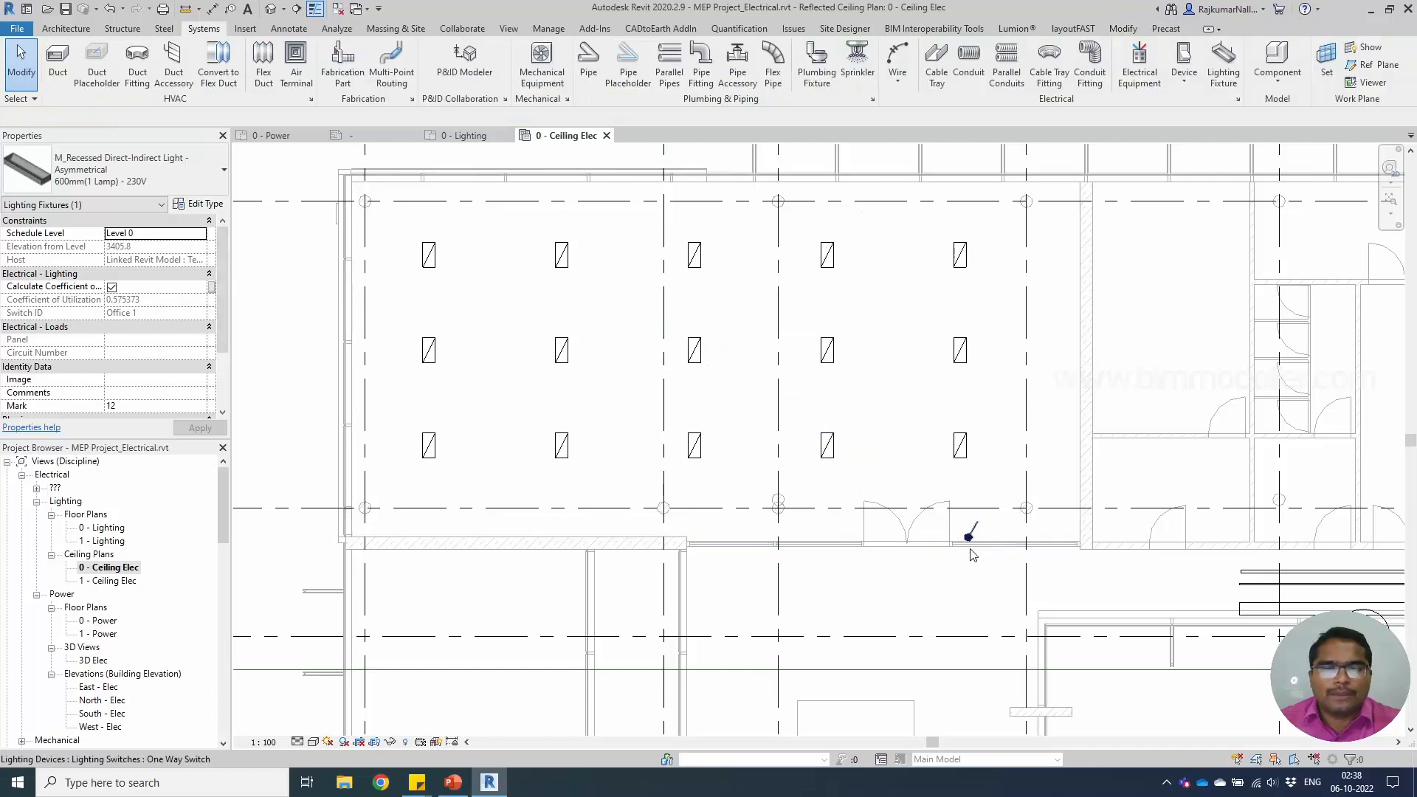
left_click(972, 540)
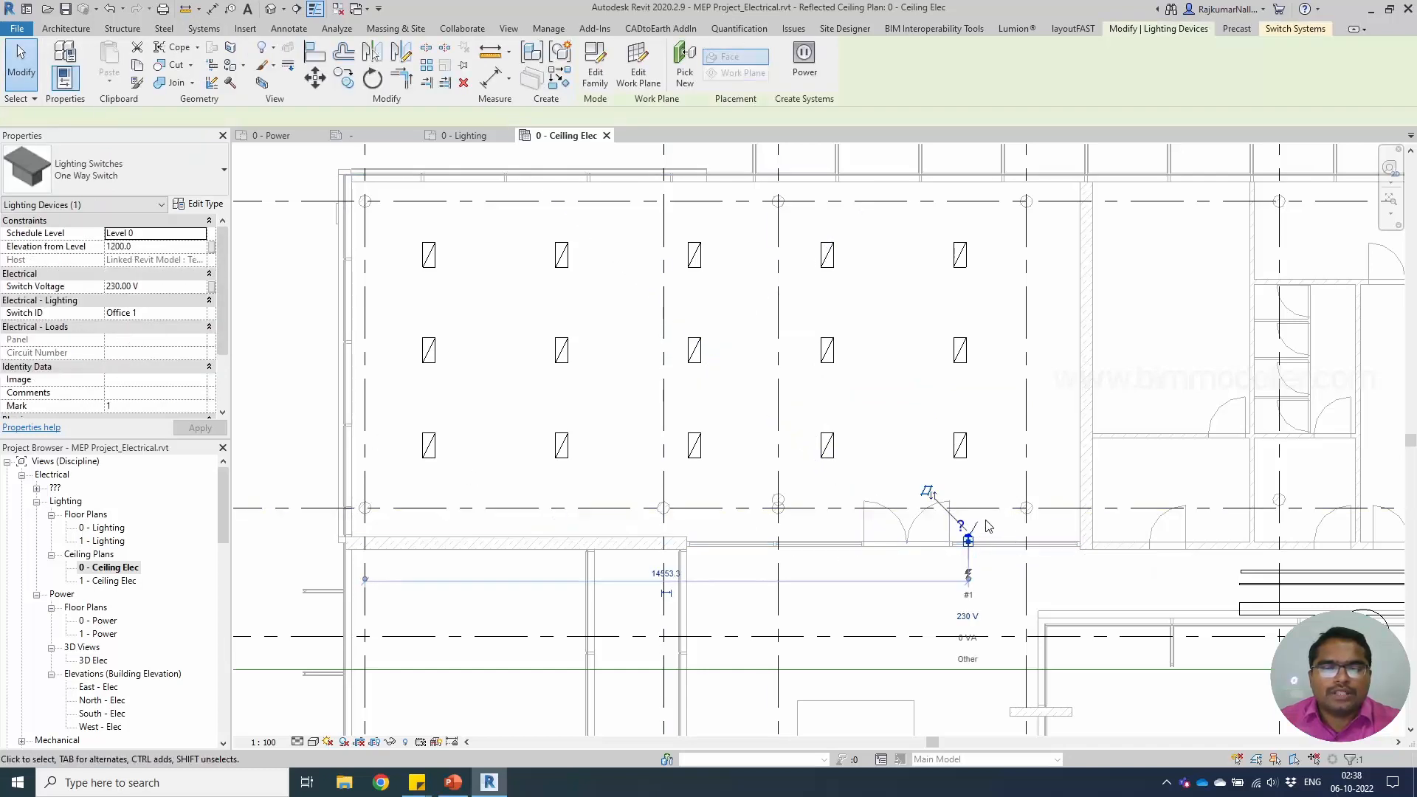
key("Escape")
left_click(957, 451)
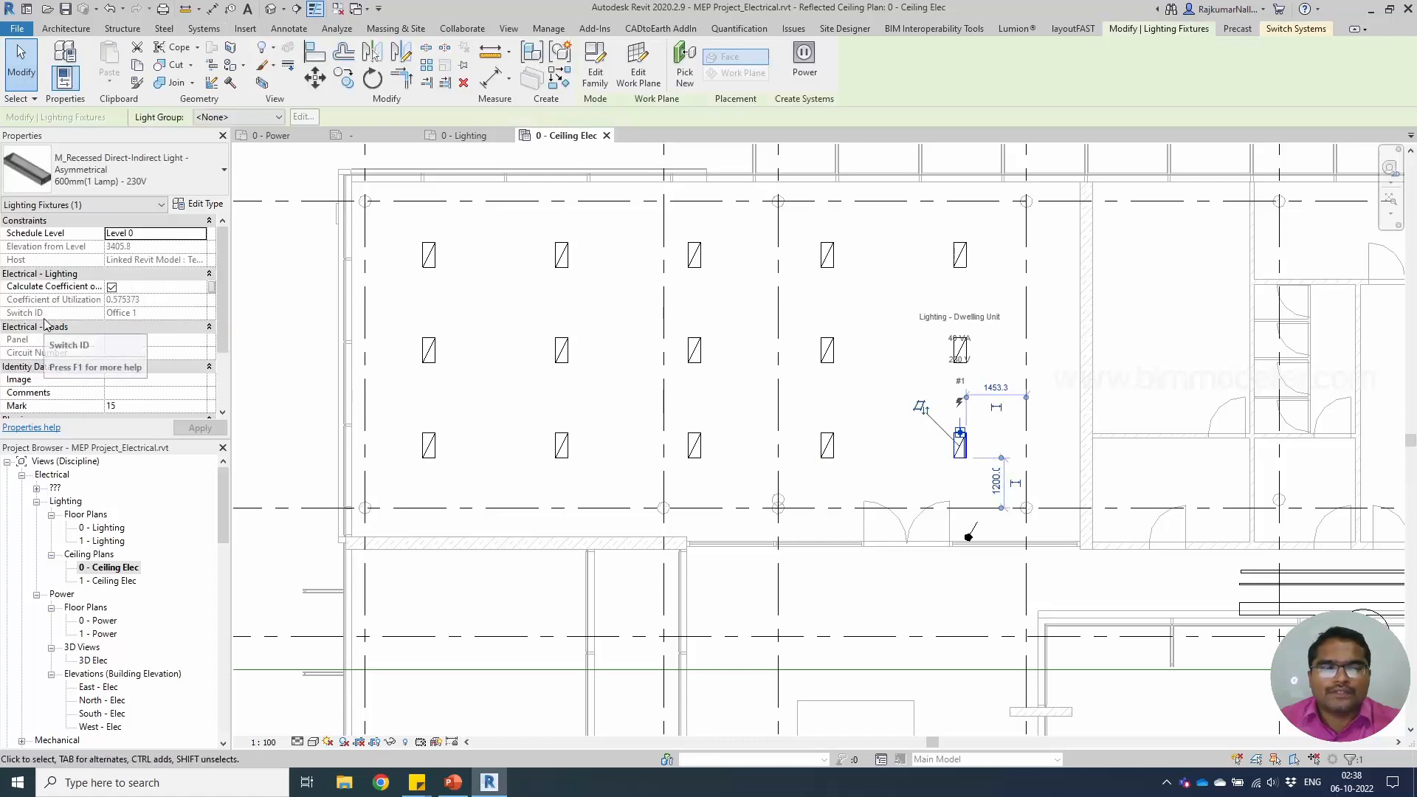
left_click(931, 576)
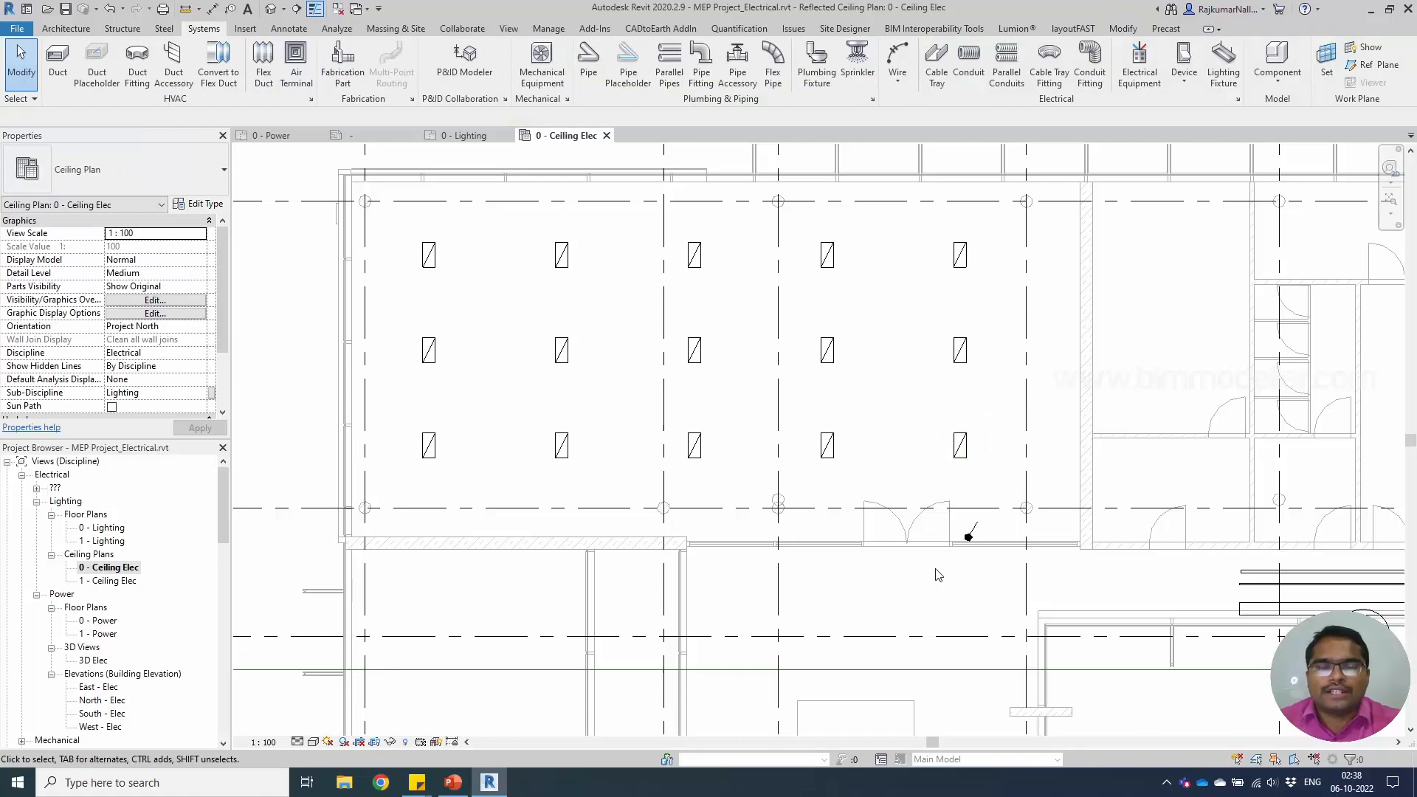
Create a power circuit from all fifteen recessed lighting fixtures, fed by the Lighting And Appli. panel.
scroll(675, 540, "down", 2)
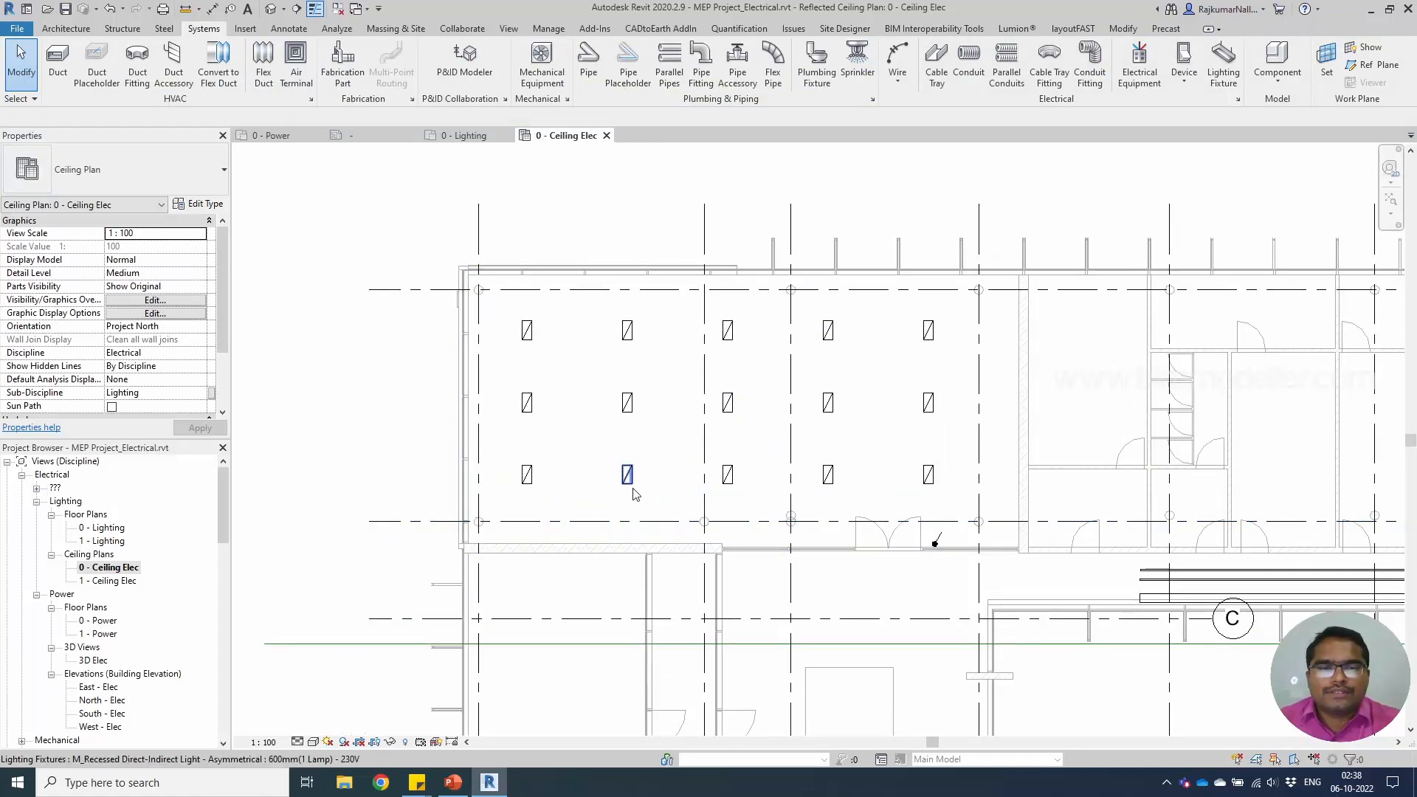
left_click(536, 339)
key("s")
key("a")
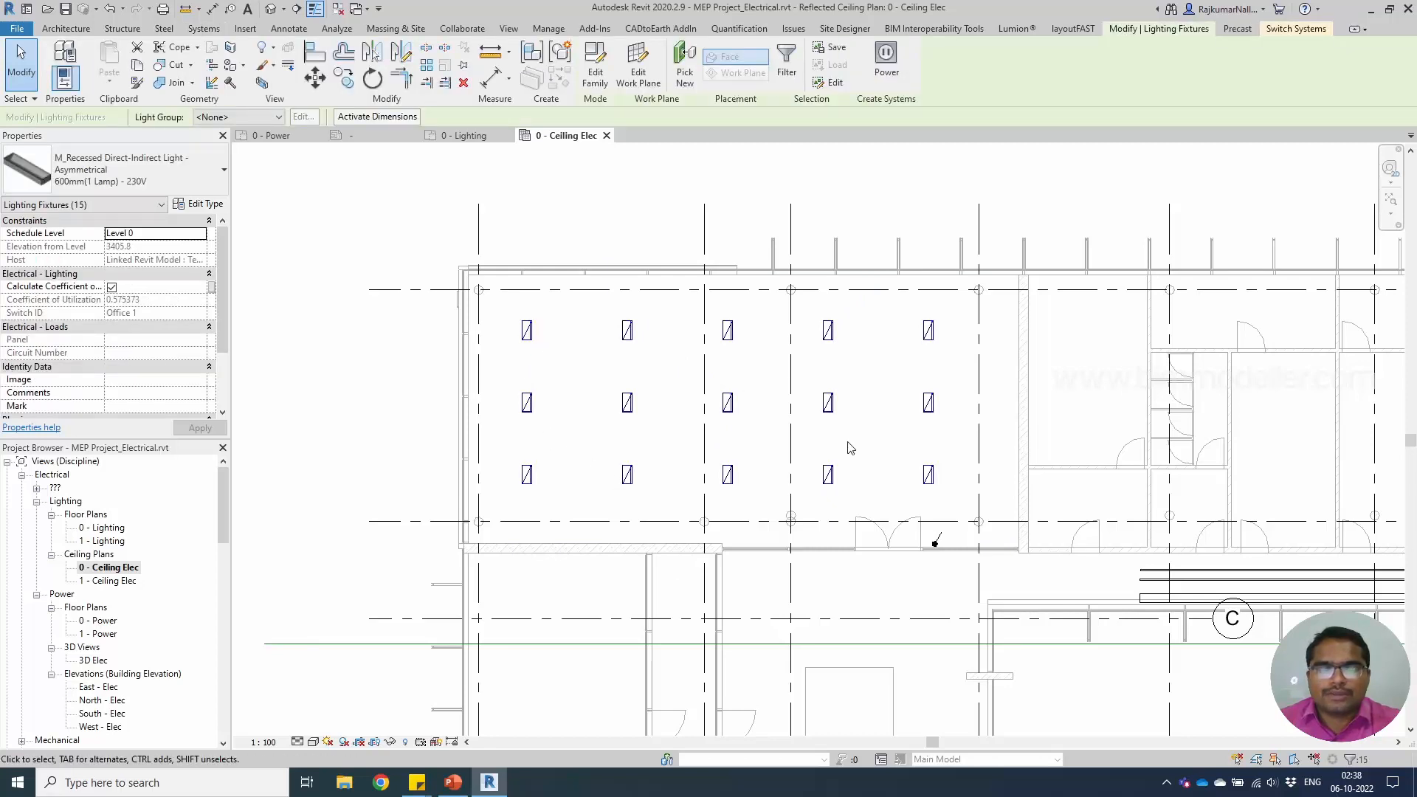
left_click(887, 70)
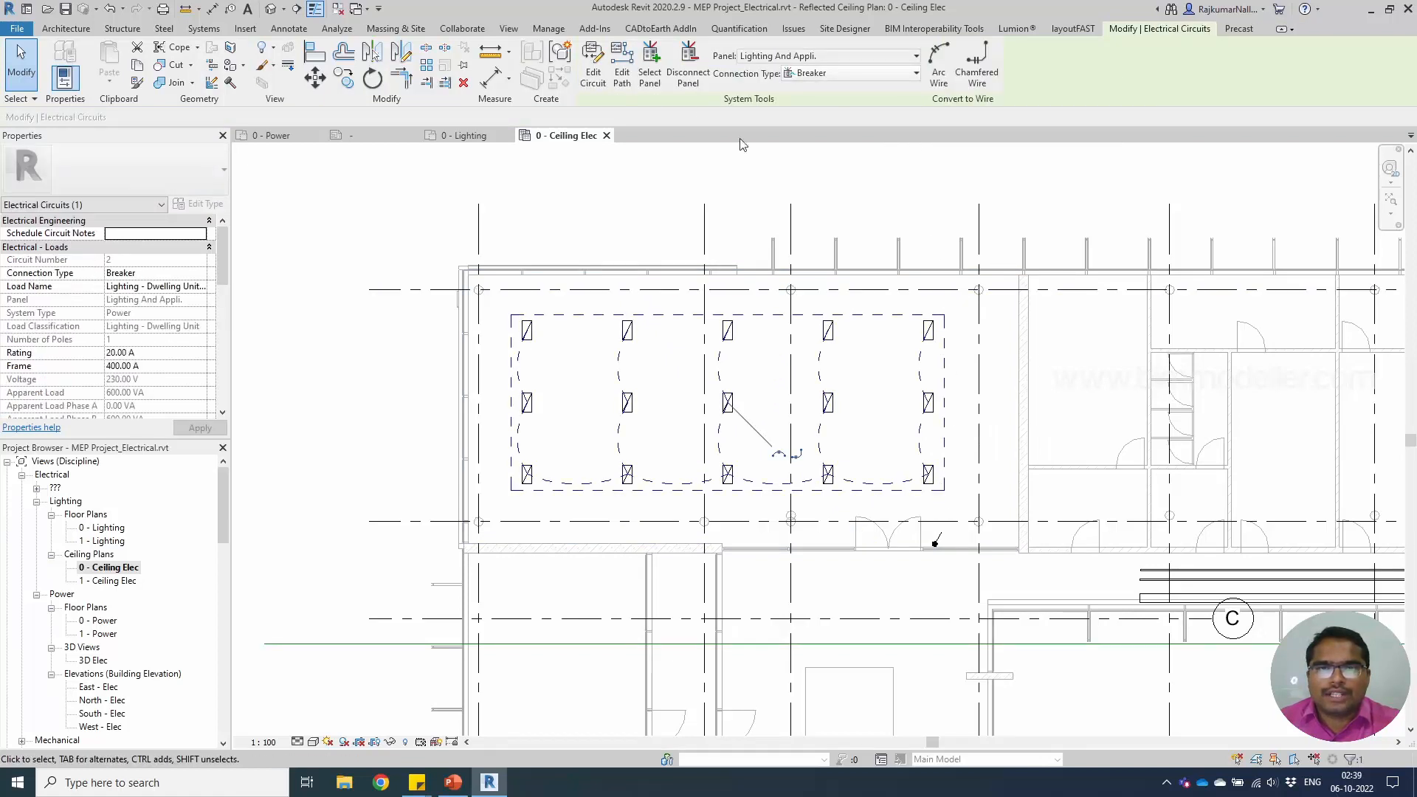
Edit the lighting circuit to include the one-way switch beside the double door, keeping the Lighting And Appli. panel, and finish editing.
left_click(602, 81)
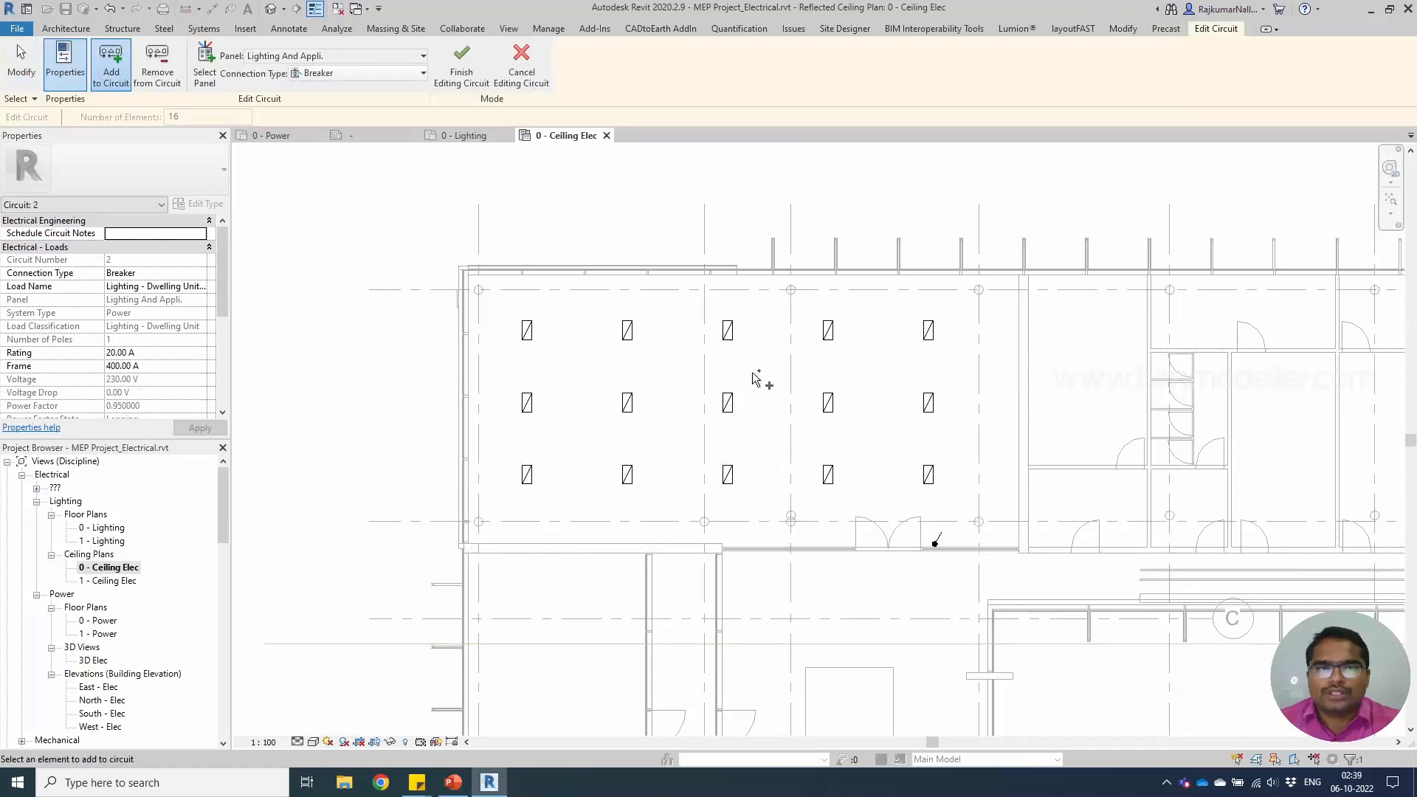
left_click(316, 59)
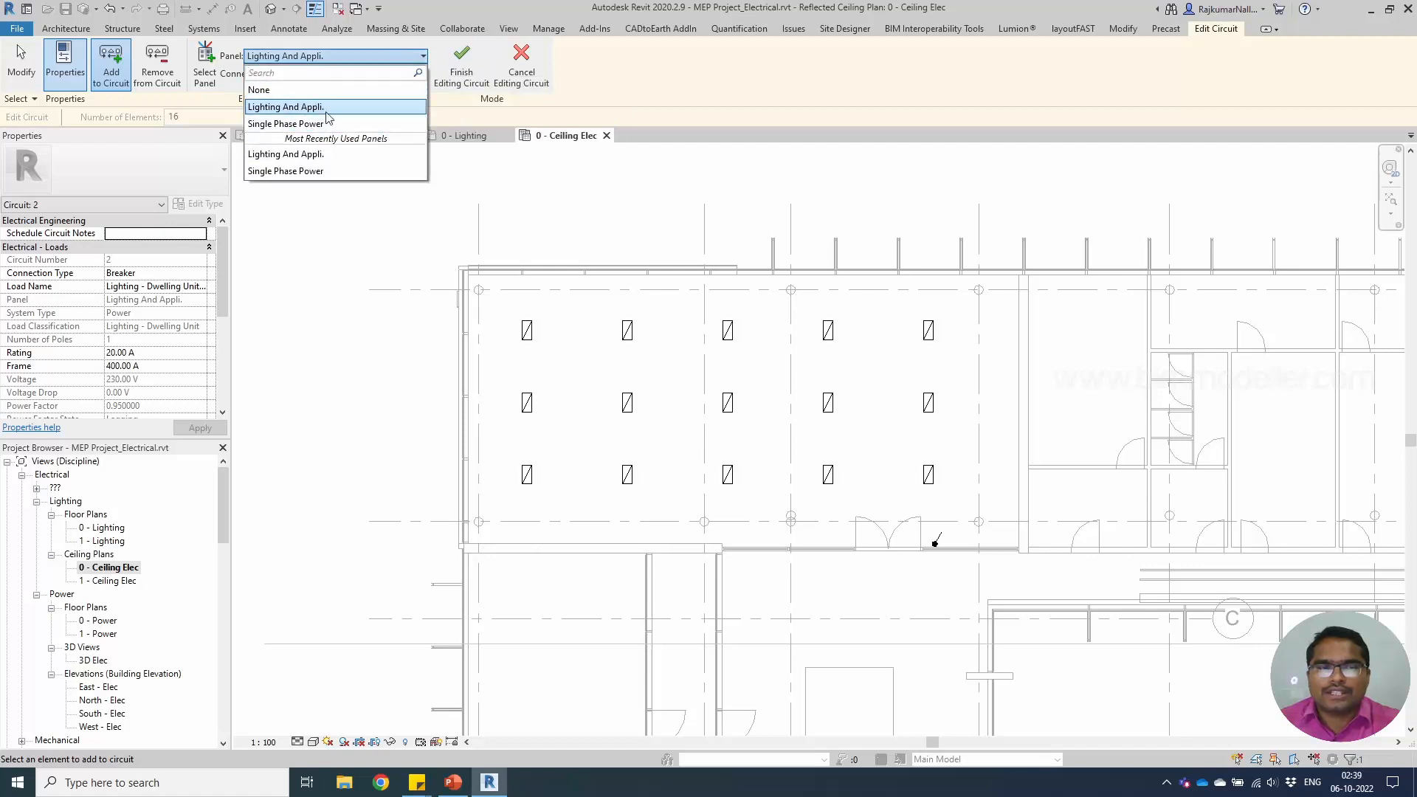
left_click(462, 81)
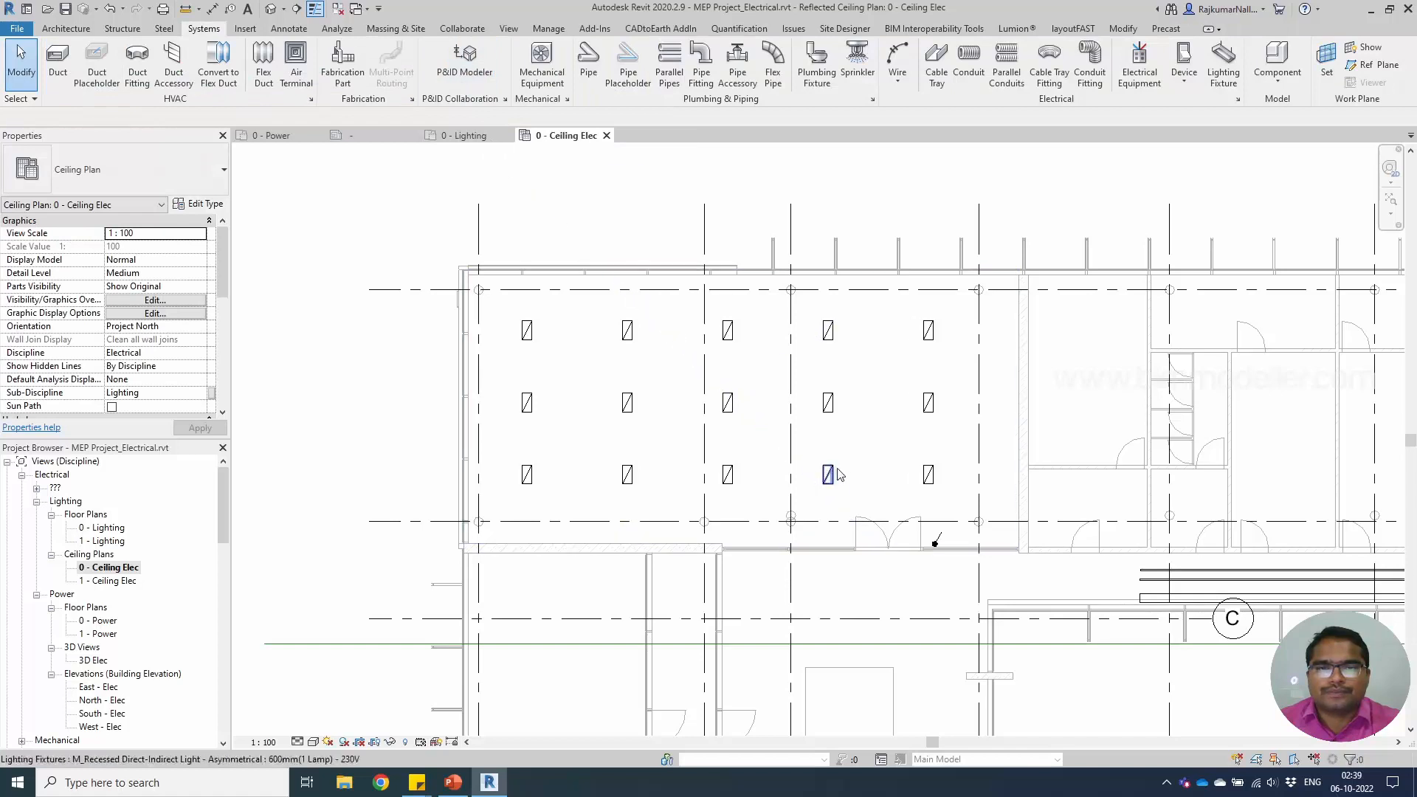
Select the lighting circuit through one of its fixtures and convert it to arc wires.
key("Tab")
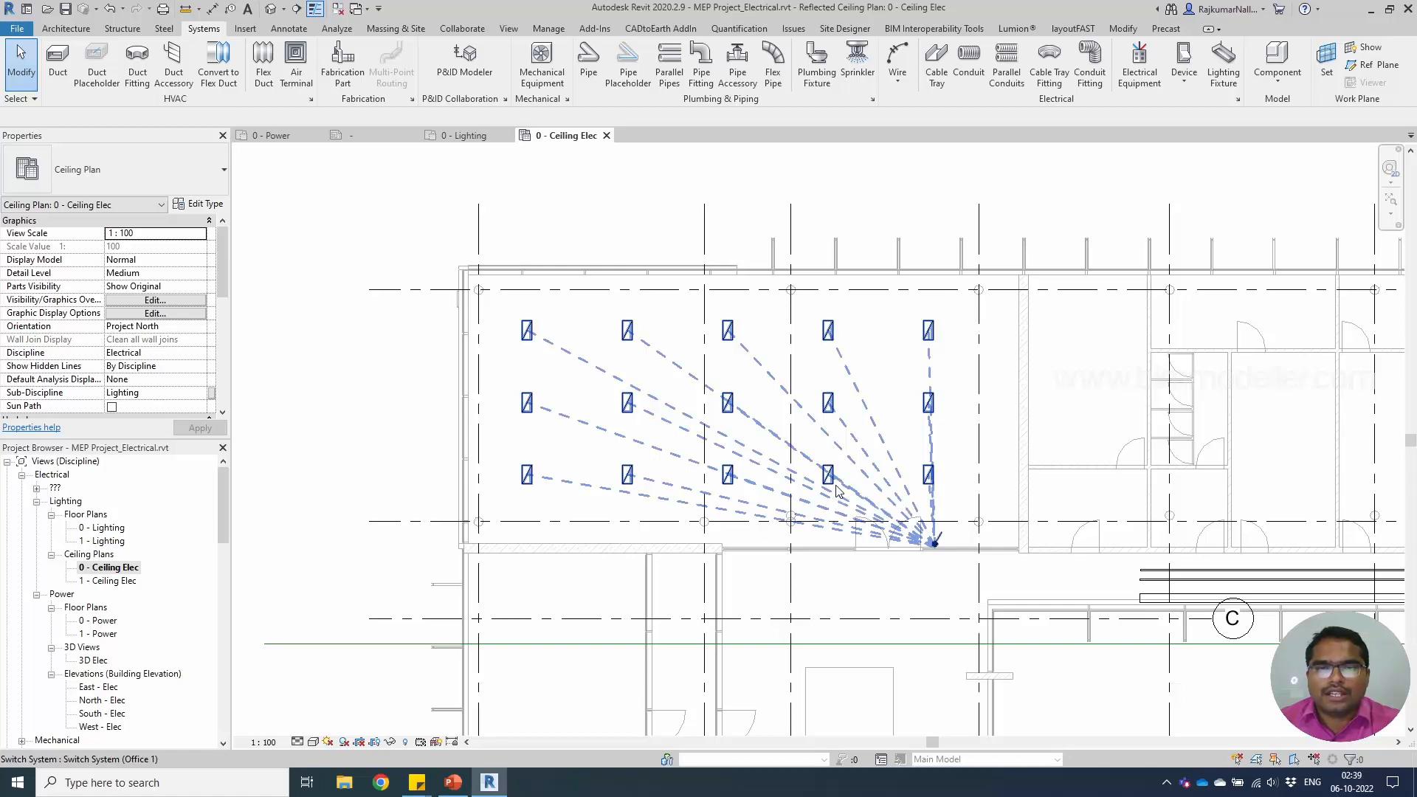
key("Tab")
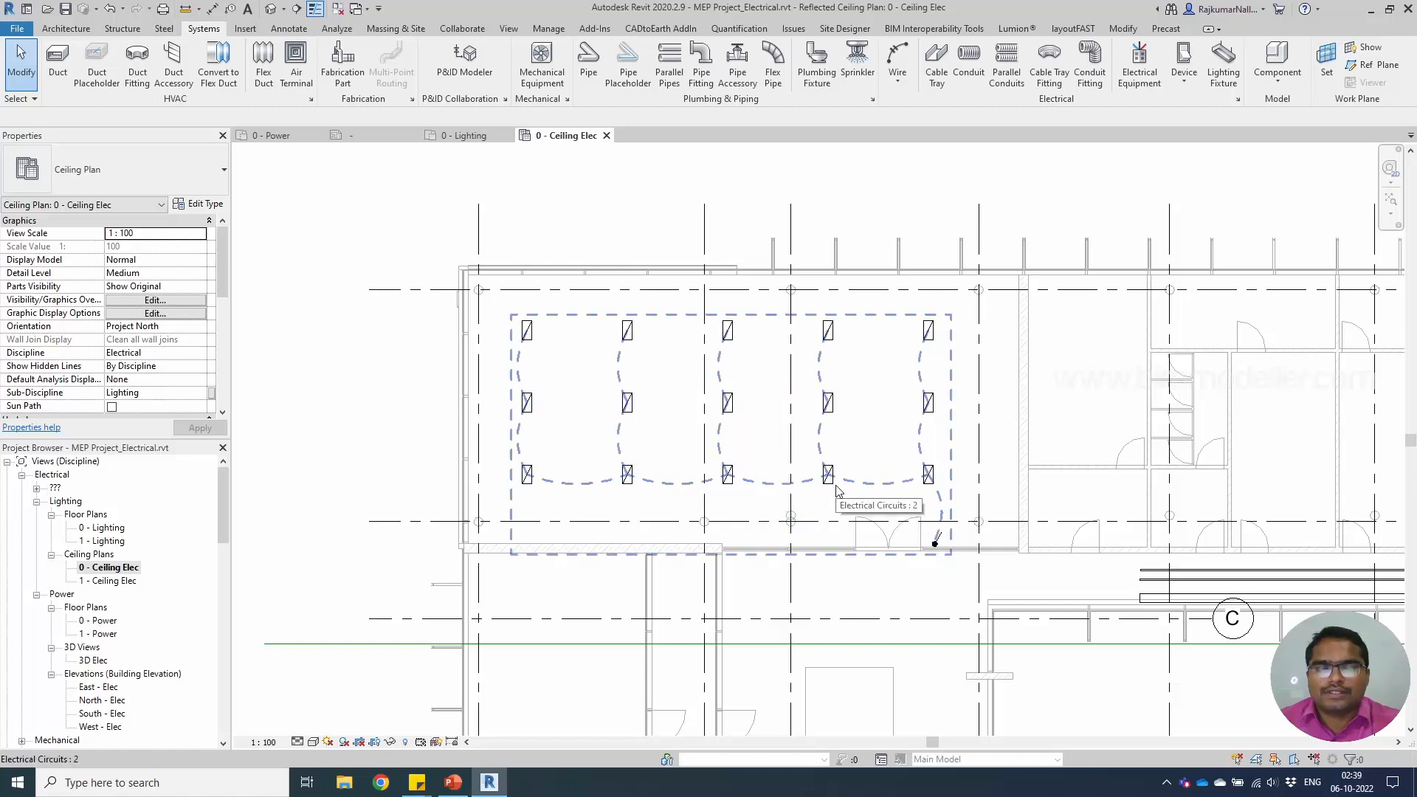
left_click(838, 491)
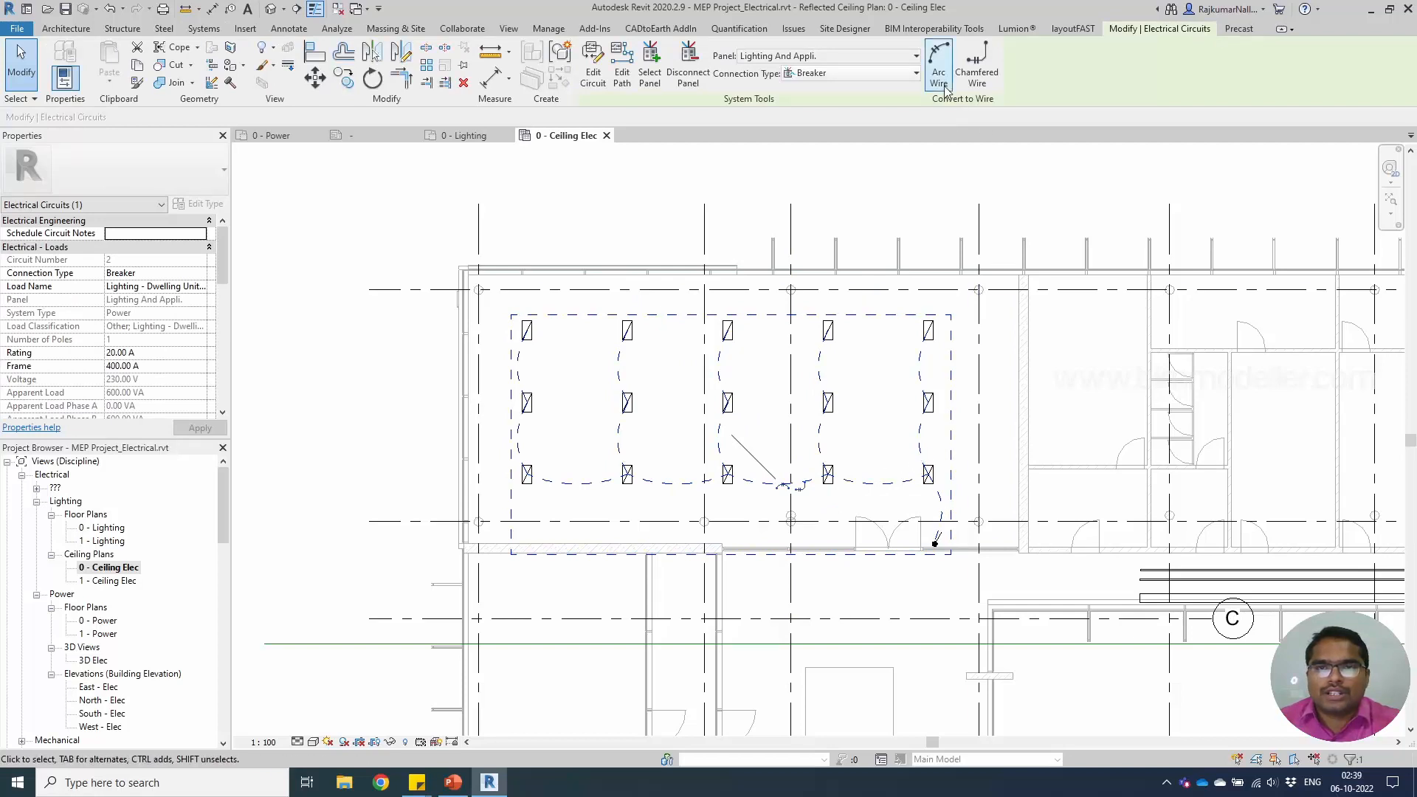
left_click(940, 77)
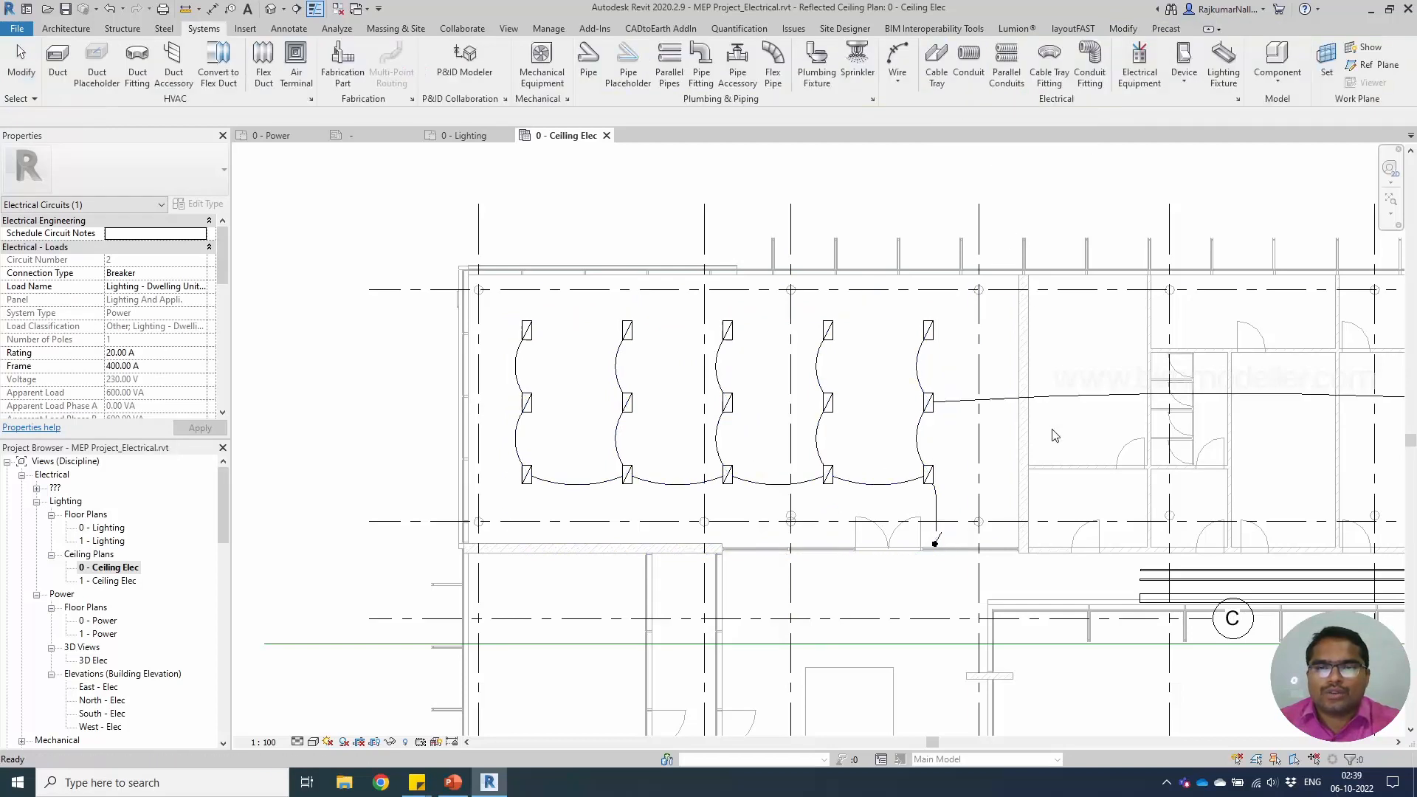
Shorten the home-run wire from the rightmost middle-row fixture to a small arc ending before the room's partition wall.
scroll(988, 494, "down", 2)
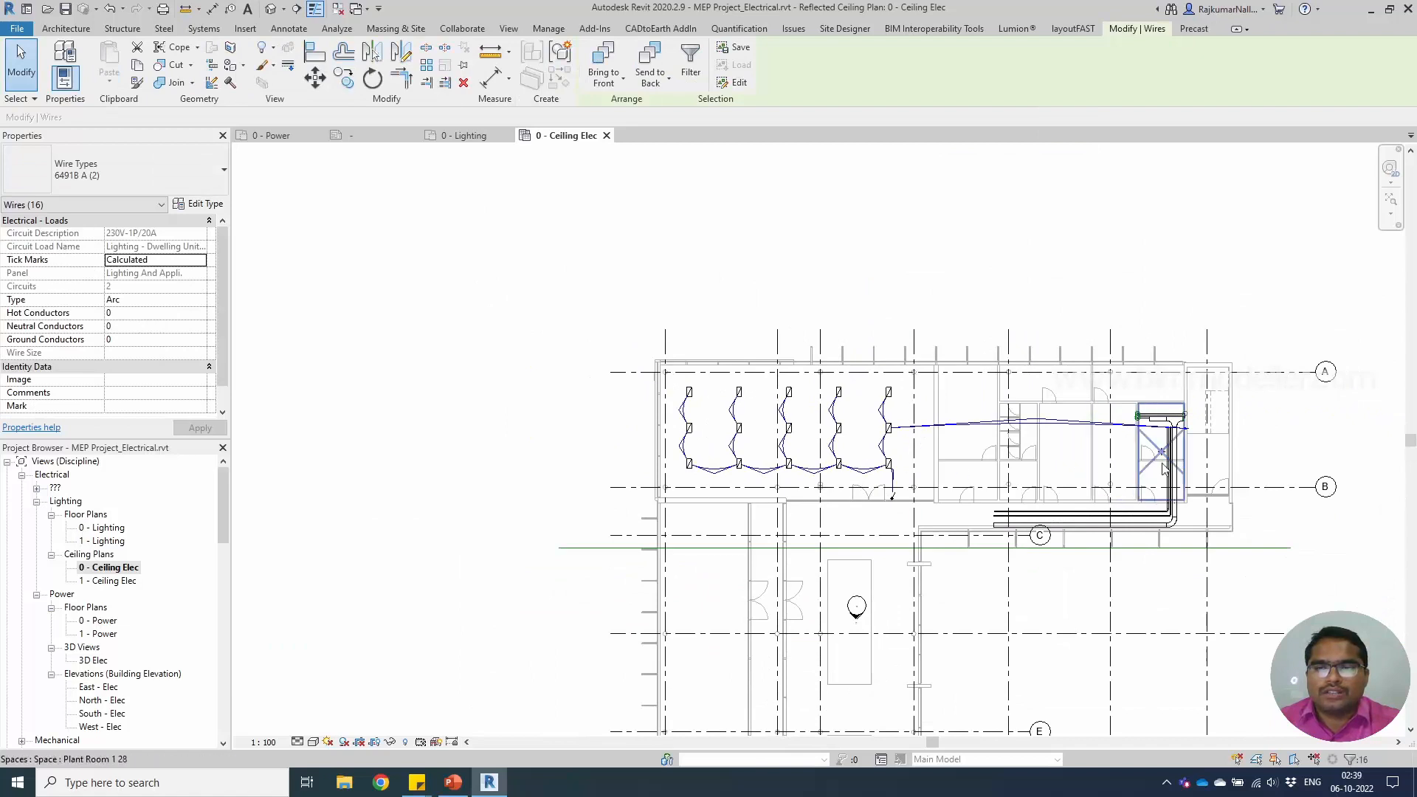
scroll(1173, 464, "up", 2)
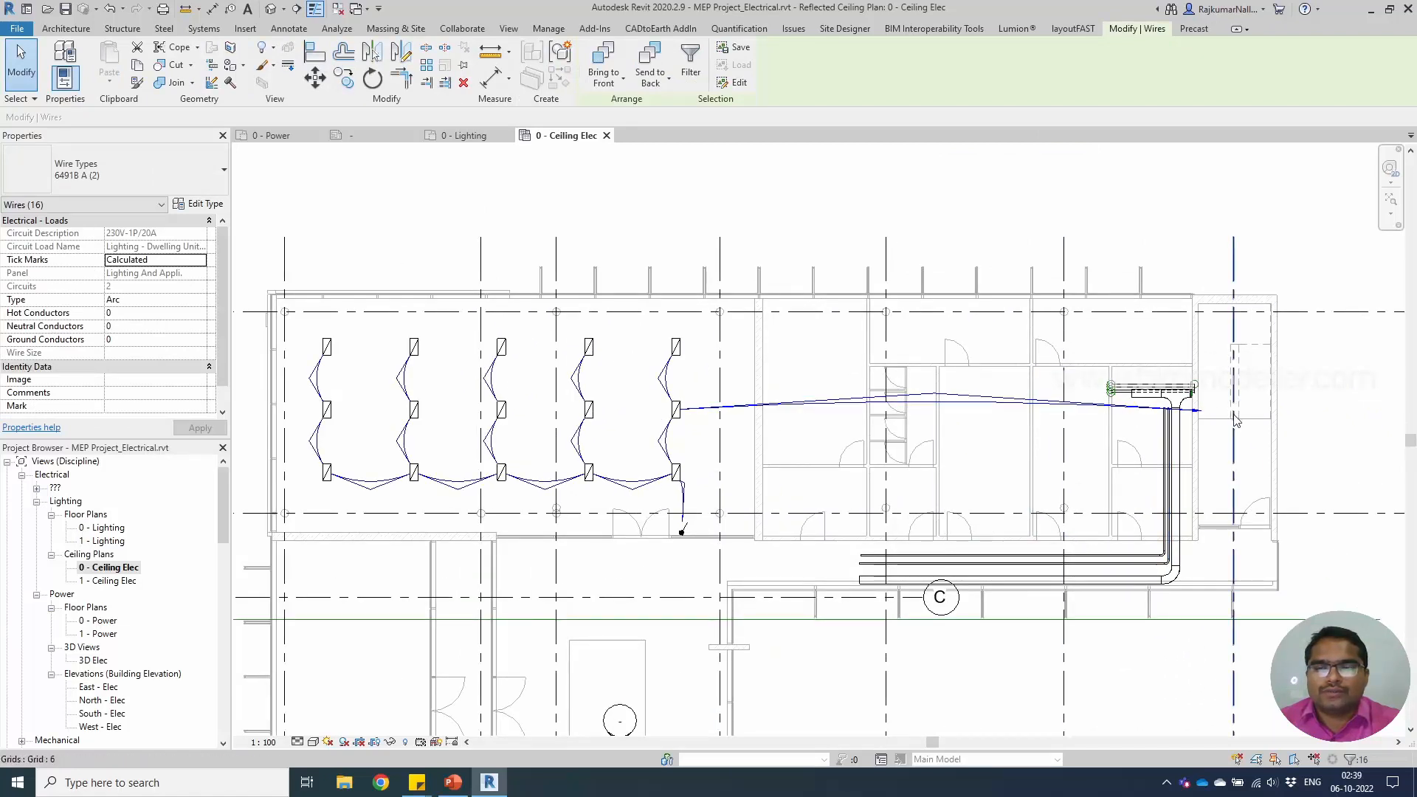
key("Escape")
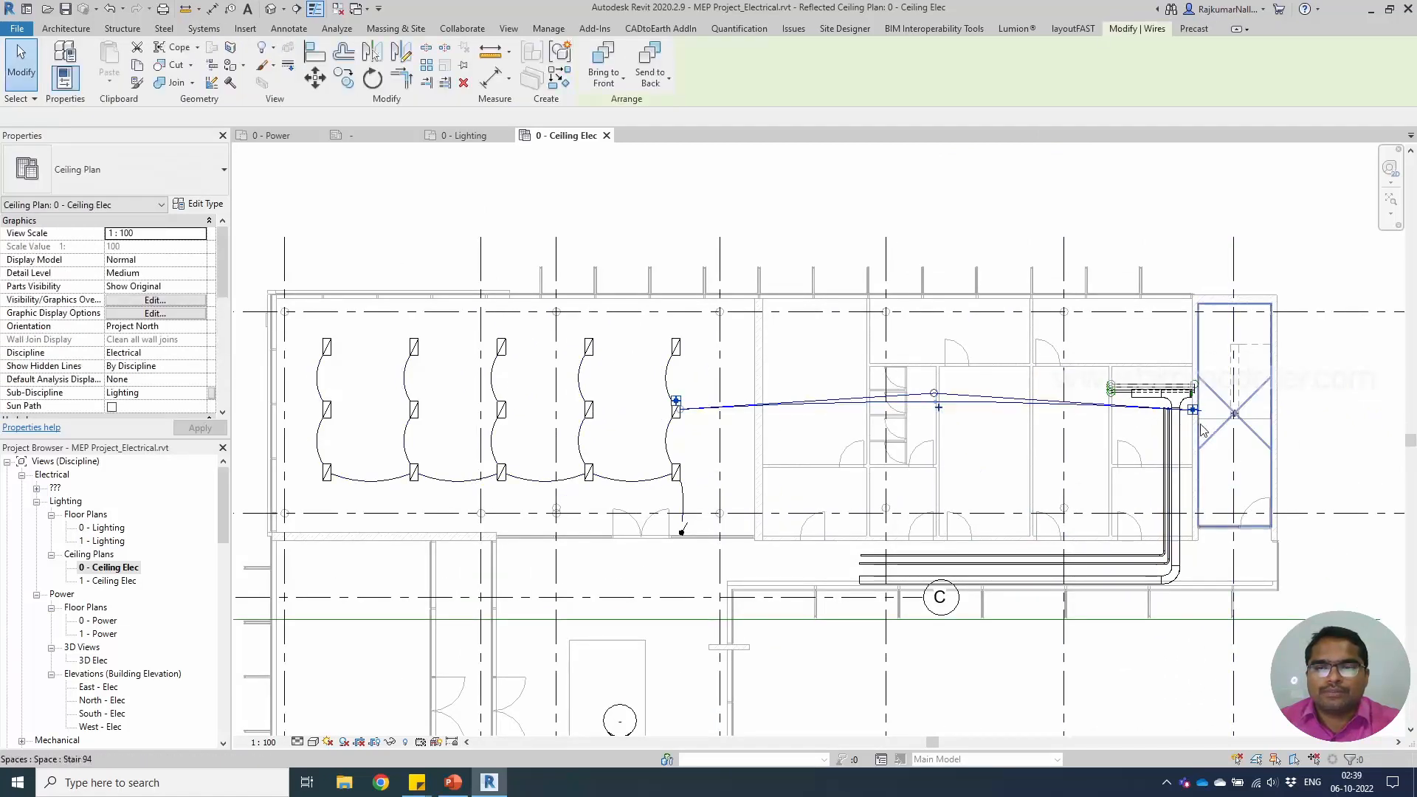
left_click(1193, 410)
left_click_drag(1193, 410, 778, 441)
left_click_drag(933, 394, 701, 390)
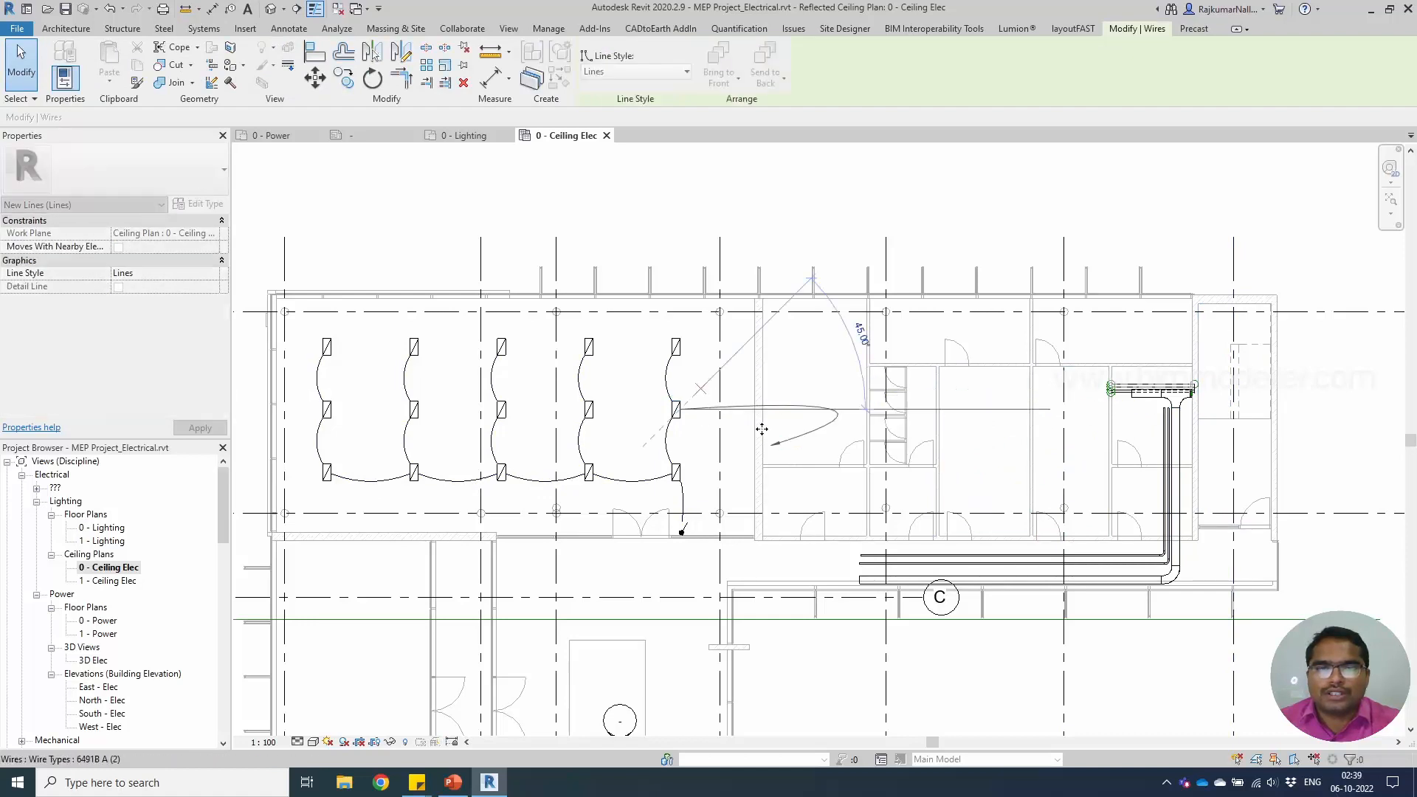
left_click_drag(779, 443, 725, 407)
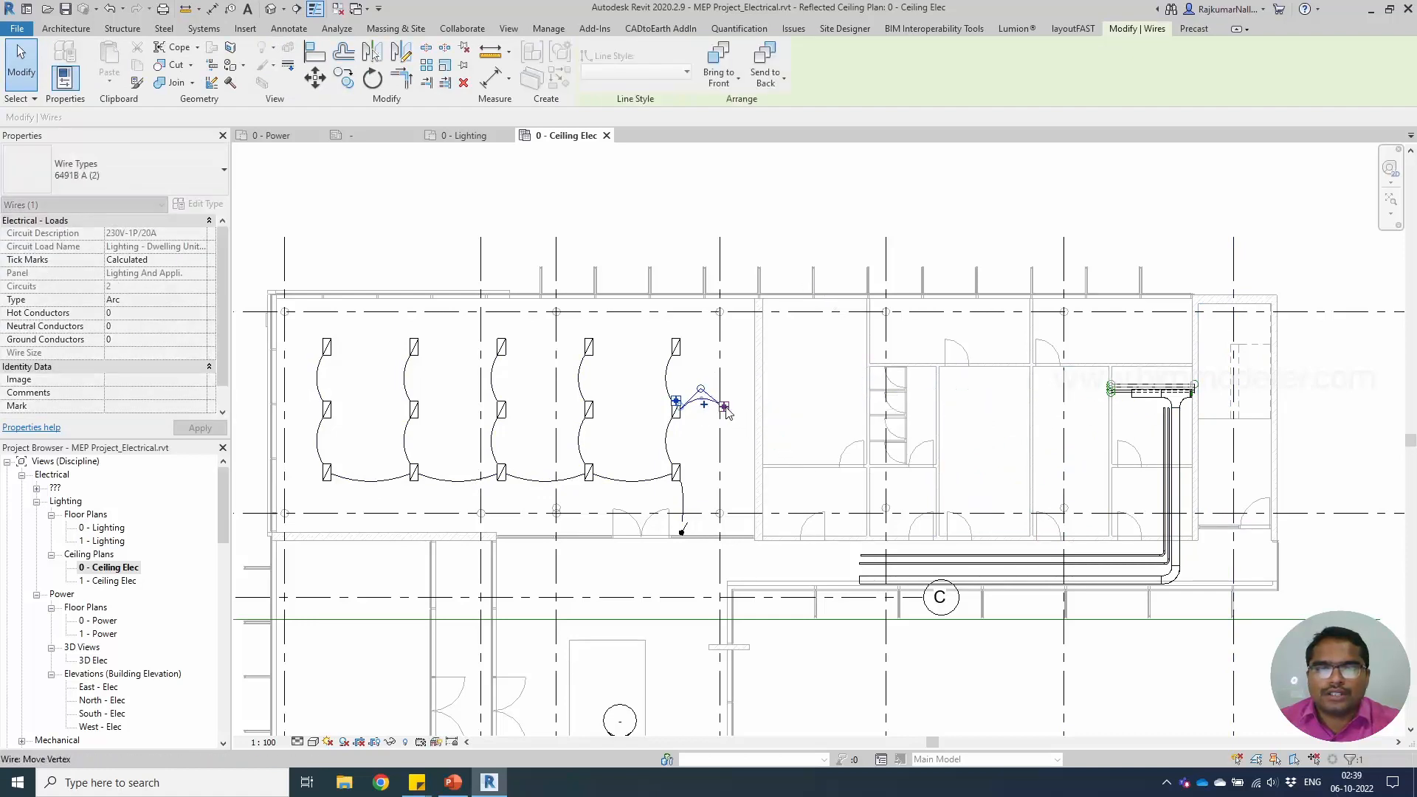
scroll(727, 410, "up", 5)
left_click(789, 455)
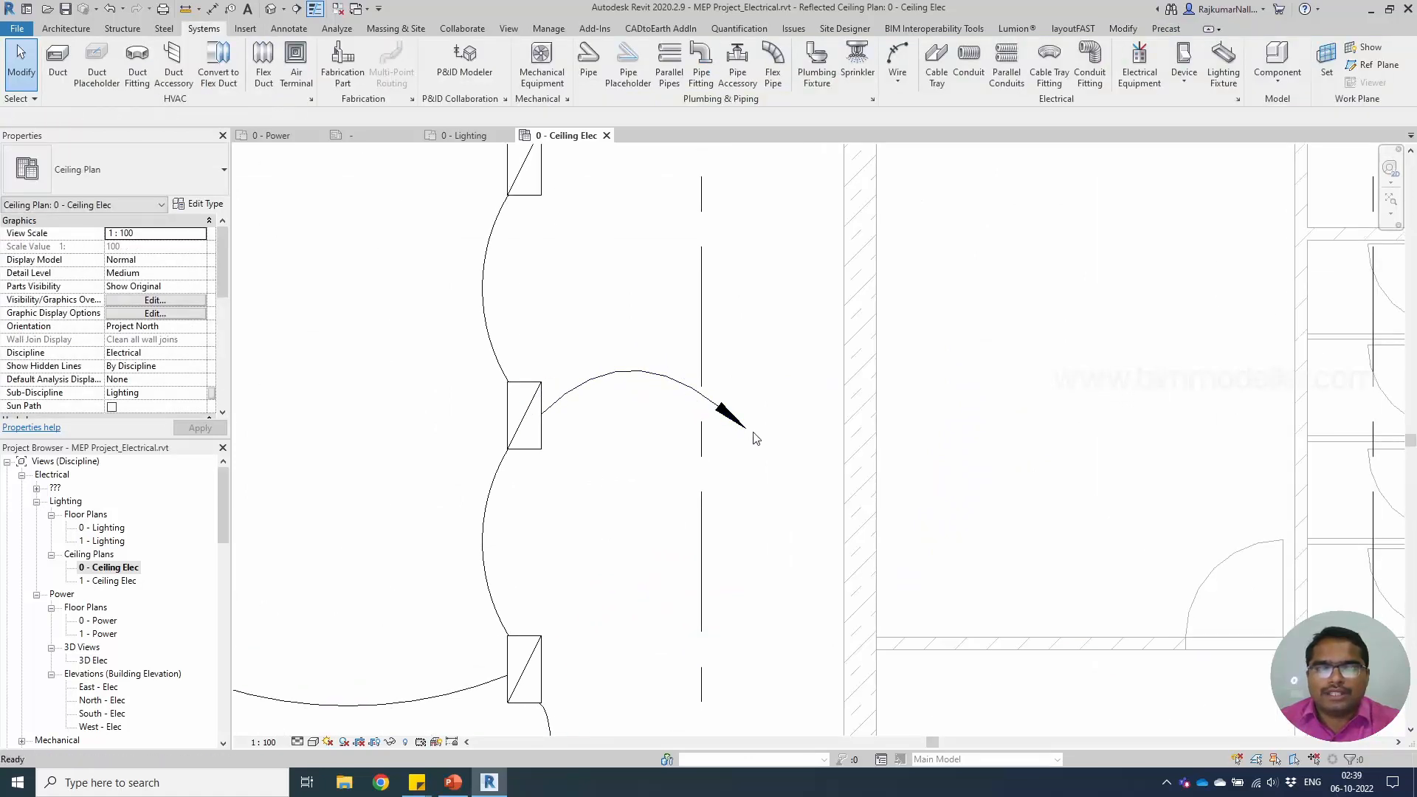
left_click(754, 437)
left_click(819, 389)
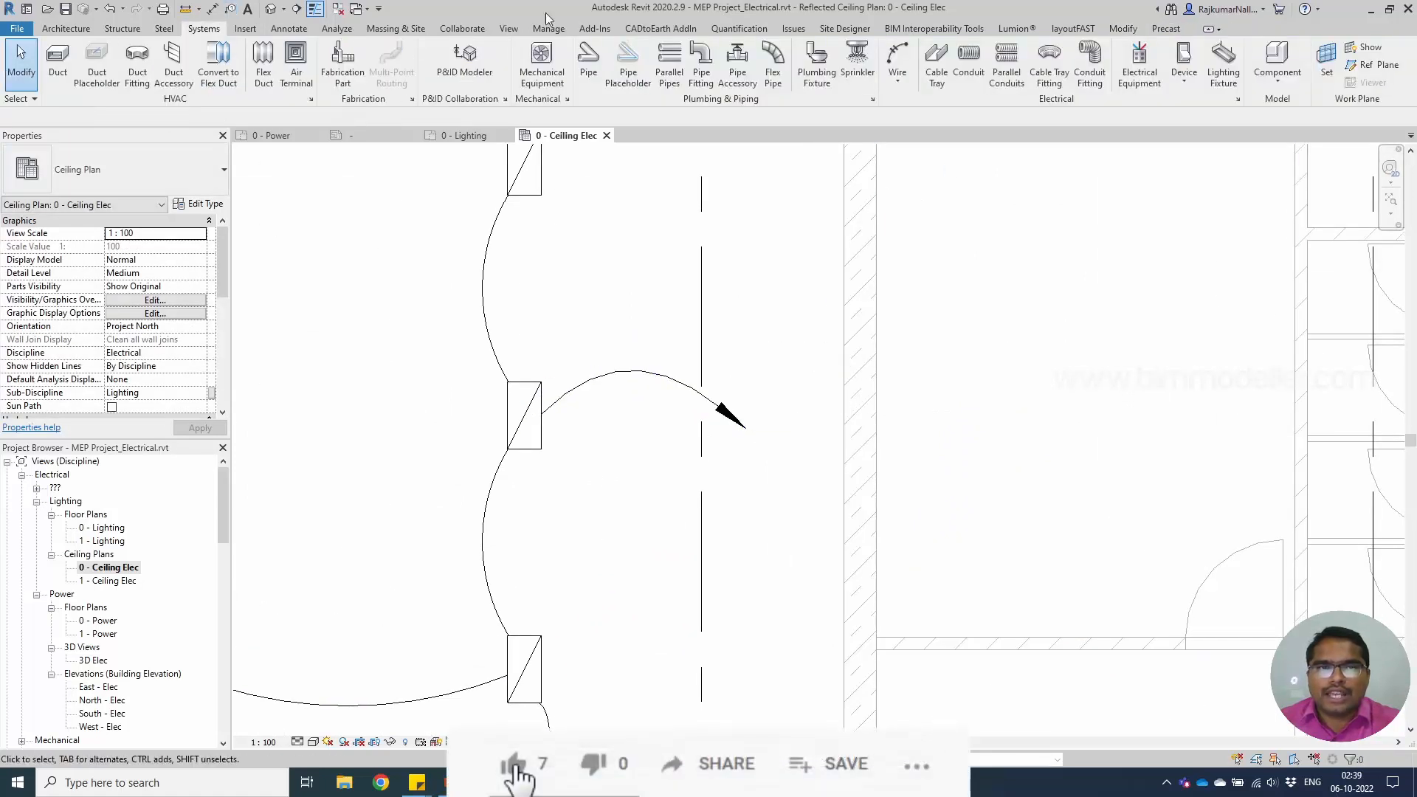
Tag the home-run wire by category at its arrowhead, and end the tagging.
left_click(293, 31)
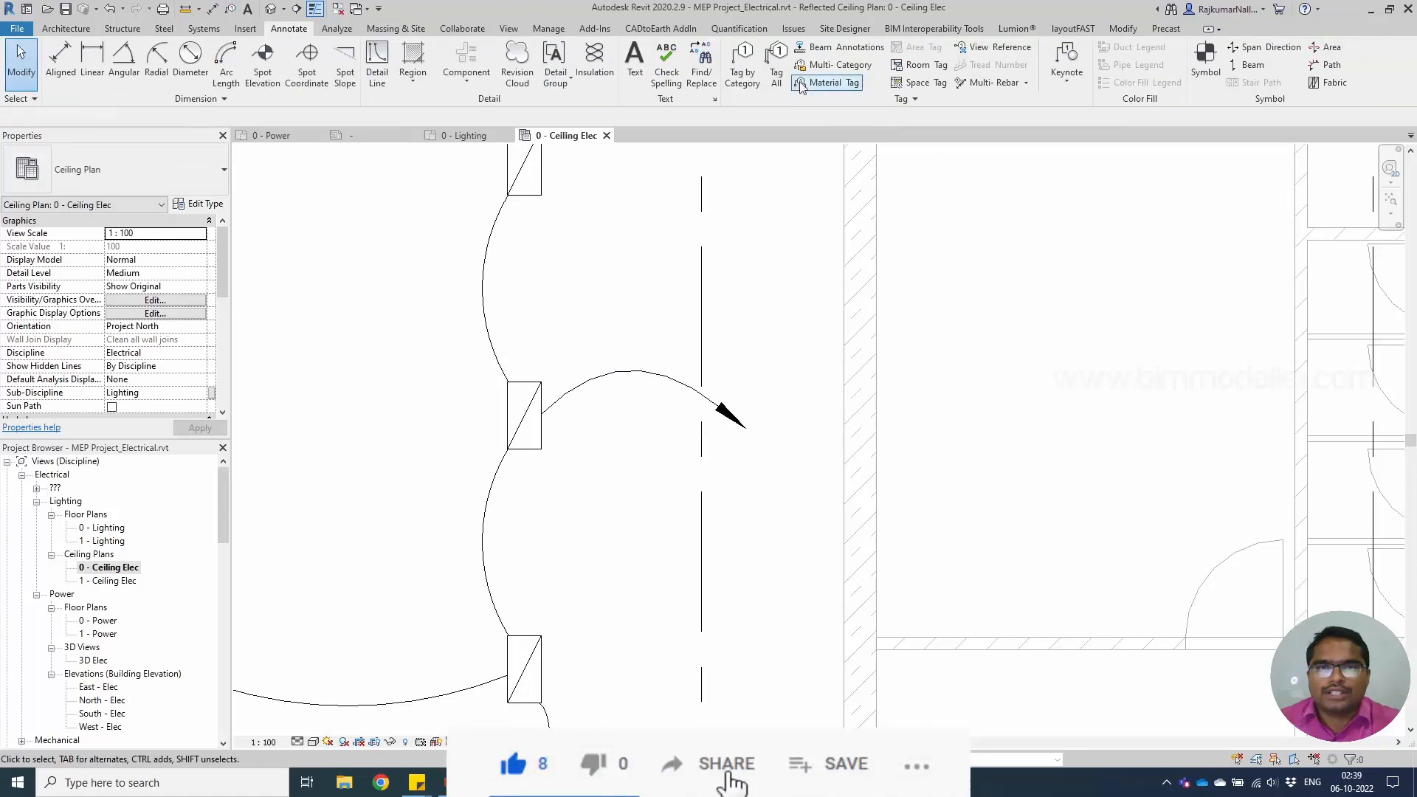
left_click(743, 70)
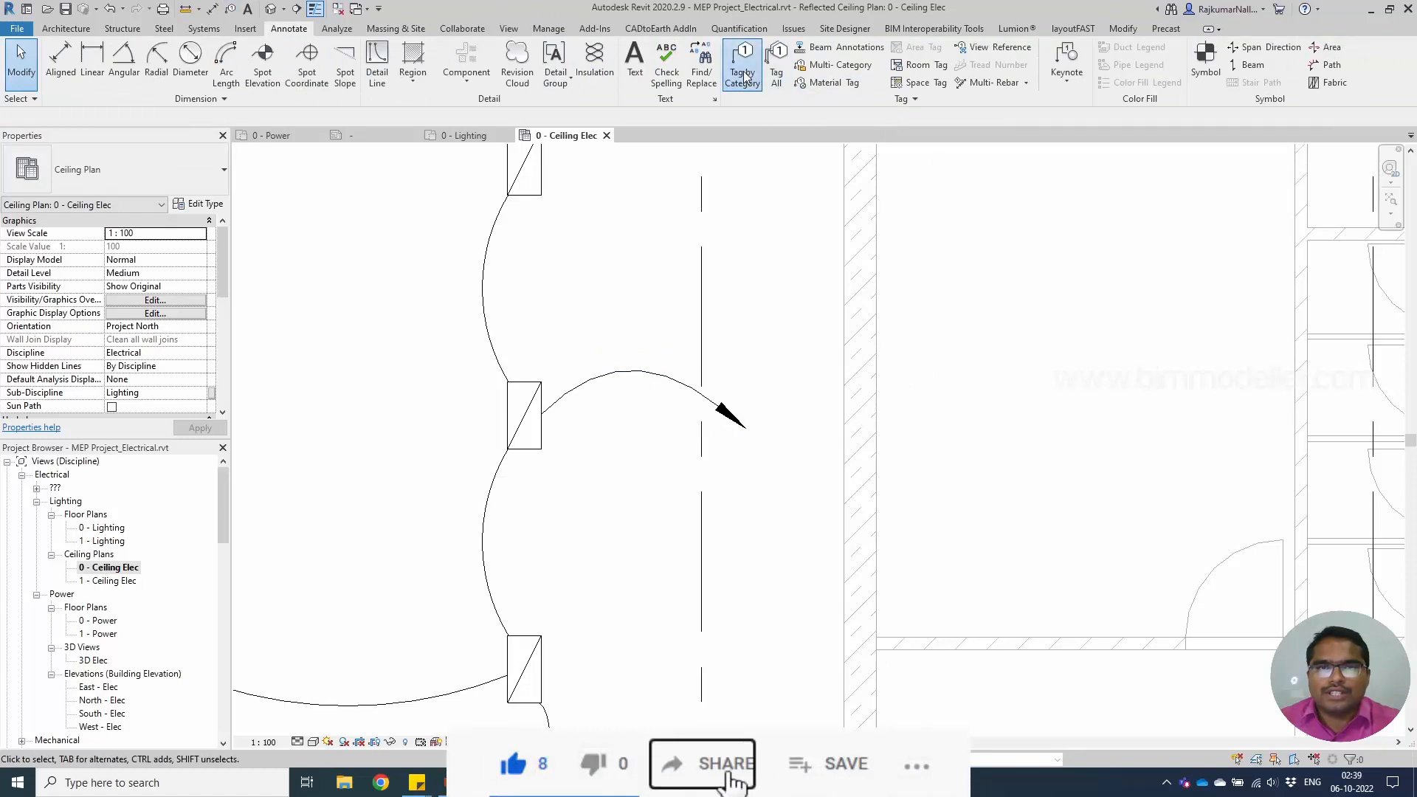
left_click(741, 420)
scroll(838, 386, "down", 3)
key("Escape")
middle_click_drag(789, 453, 982, 428)
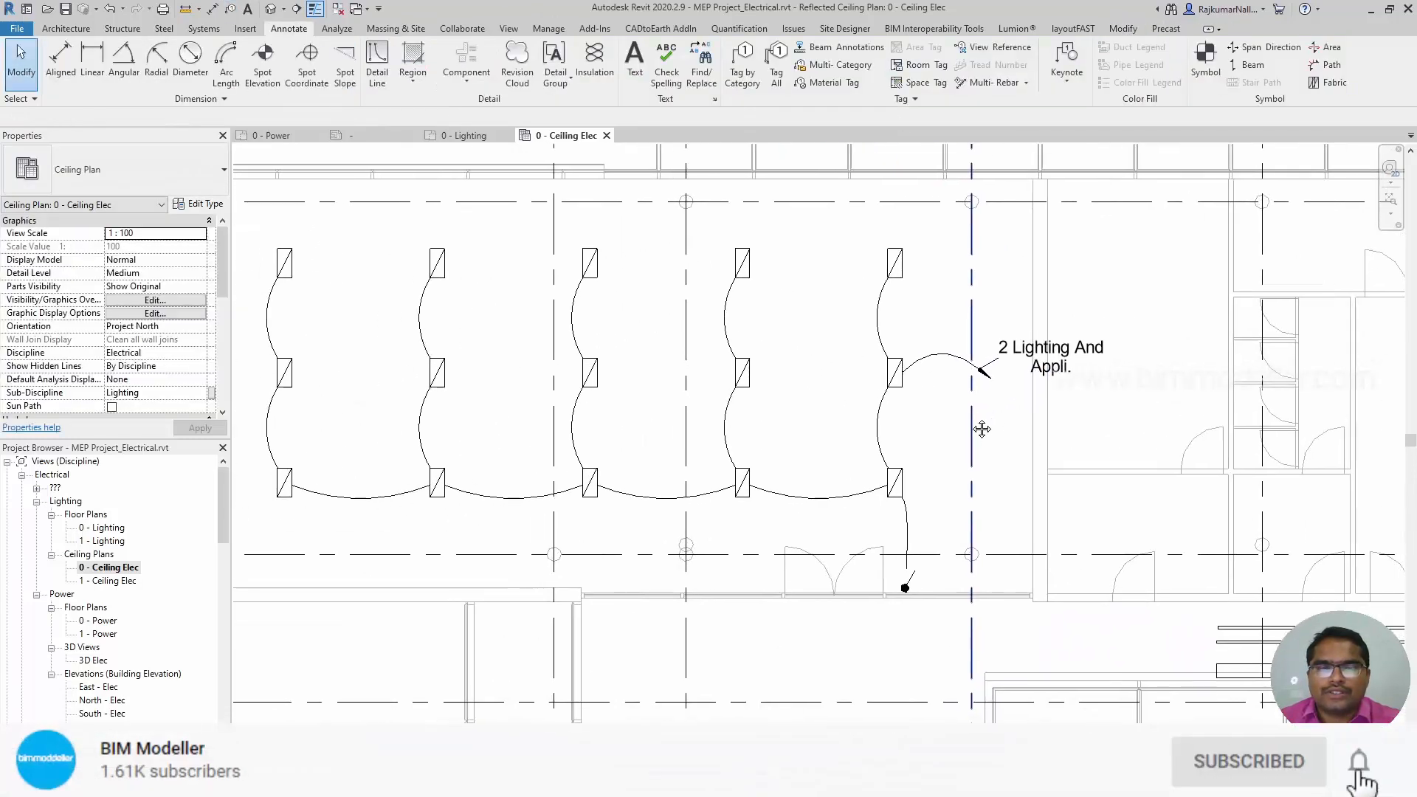
scroll(982, 428, "down", 4)
scroll(1033, 347, "up", 4)
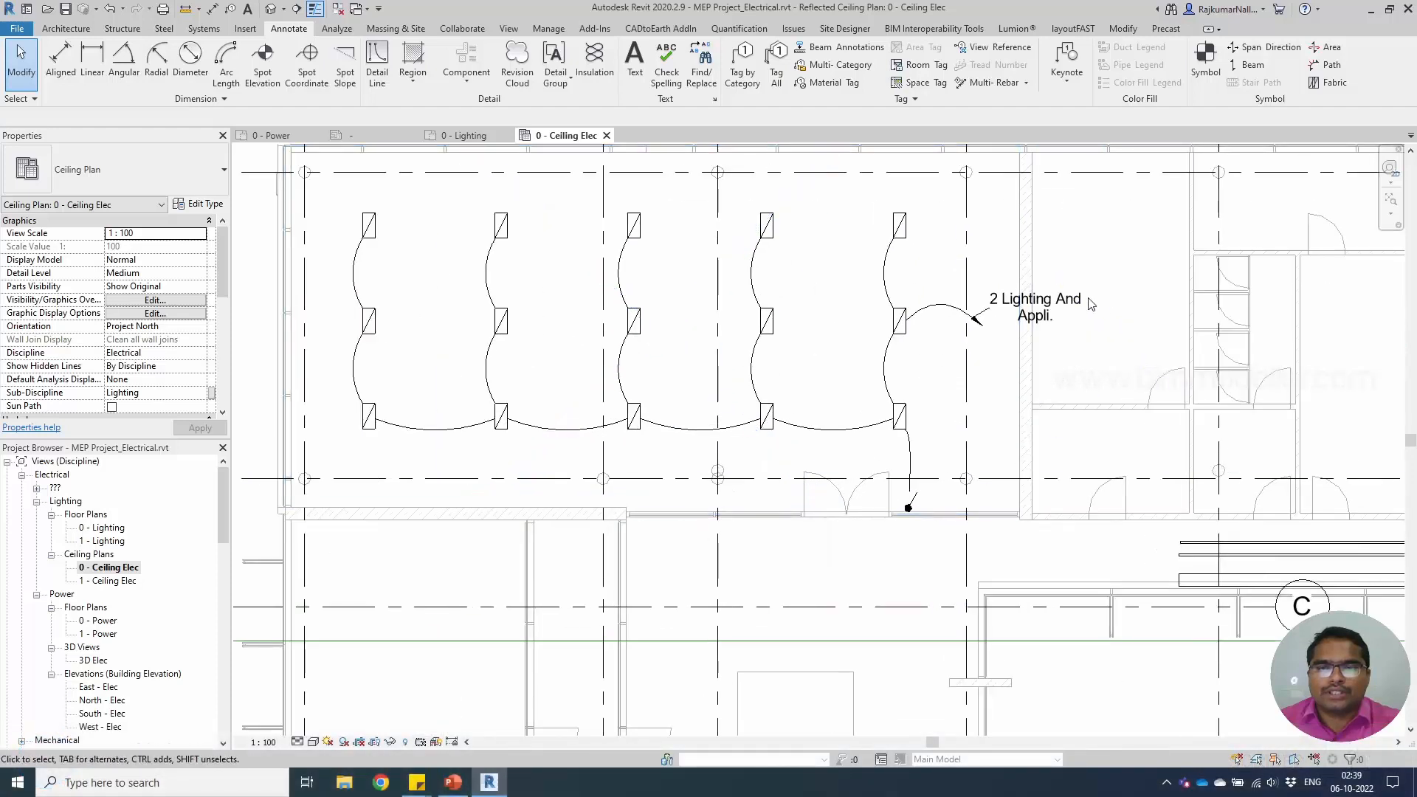
scroll(1019, 314, "up", 2)
scroll(878, 409, "down", 2)
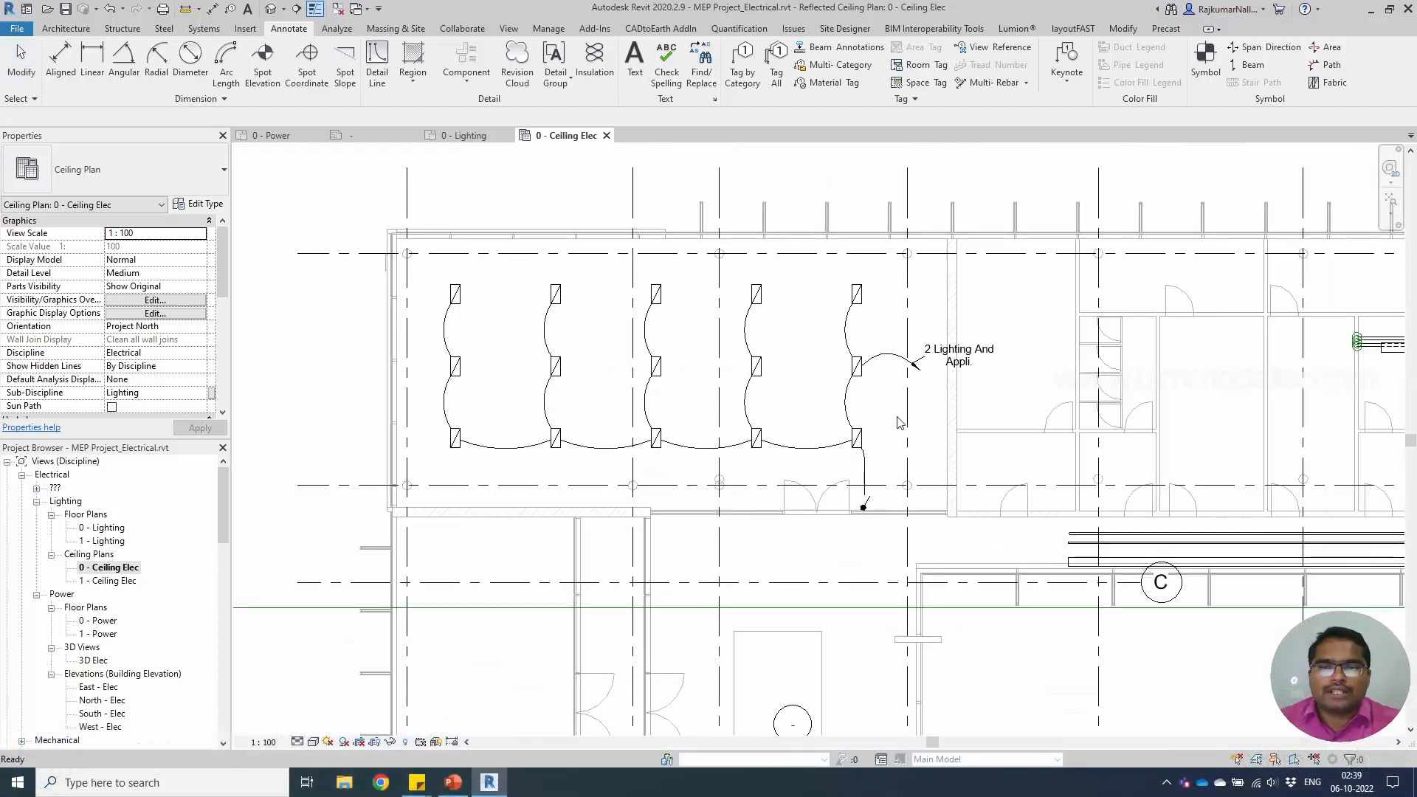
Inspect the wire tag at the home-run arrowhead up close, and clear its selection.
middle_click_drag(899, 448, 960, 441)
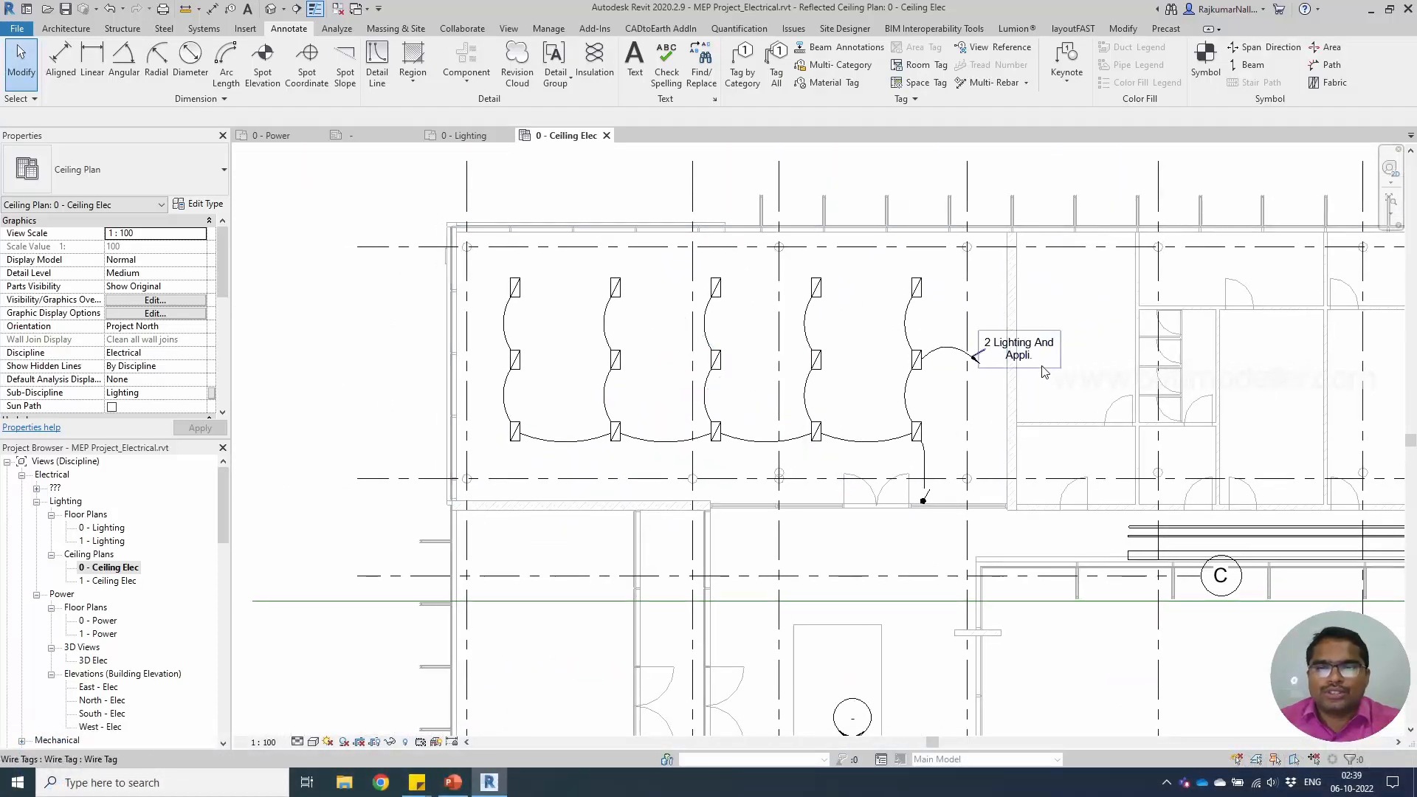
scroll(1040, 365, "up", 2)
scroll(1041, 368, "up", 2)
left_click(1065, 359)
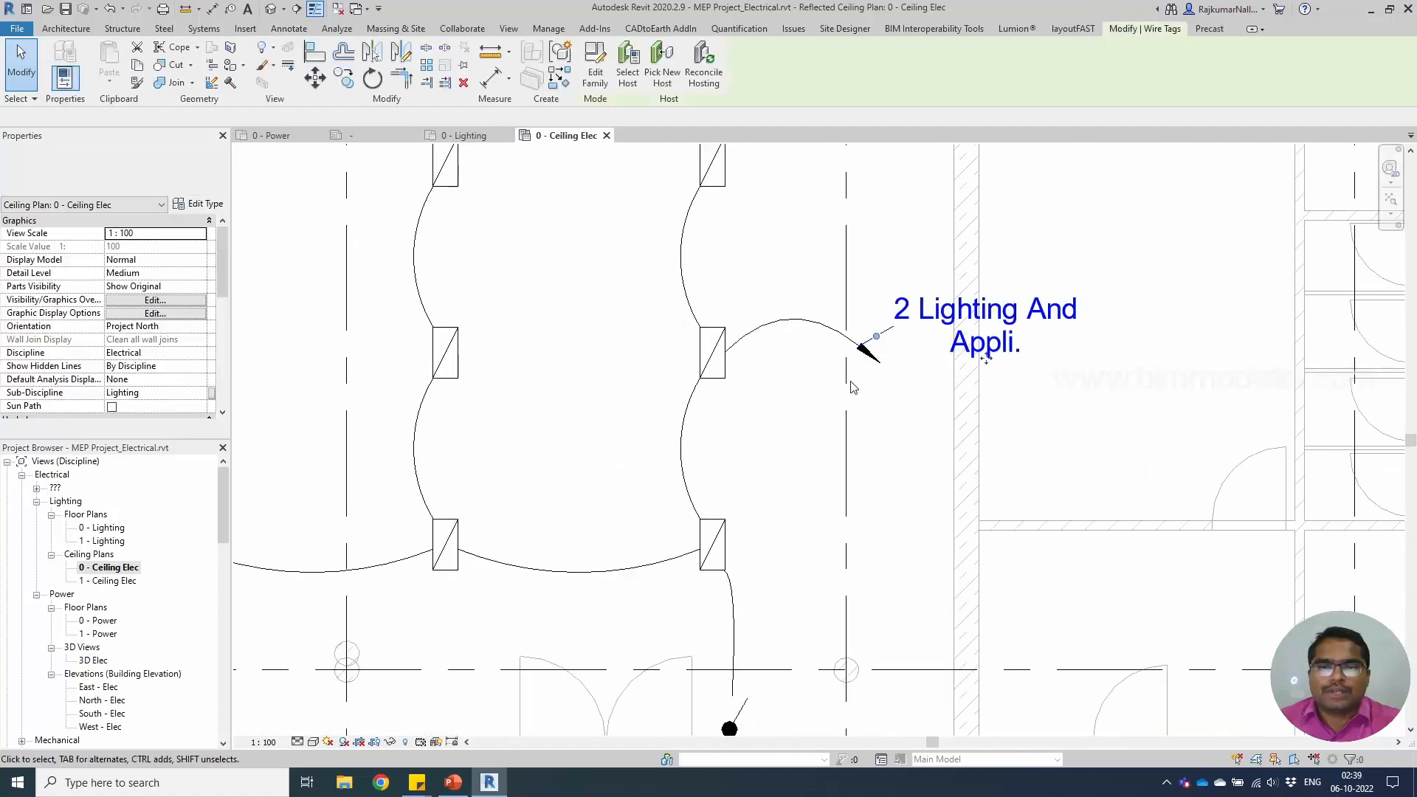
scroll(804, 399, "down", 3)
left_click(854, 452)
scroll(854, 452, "down", 1)
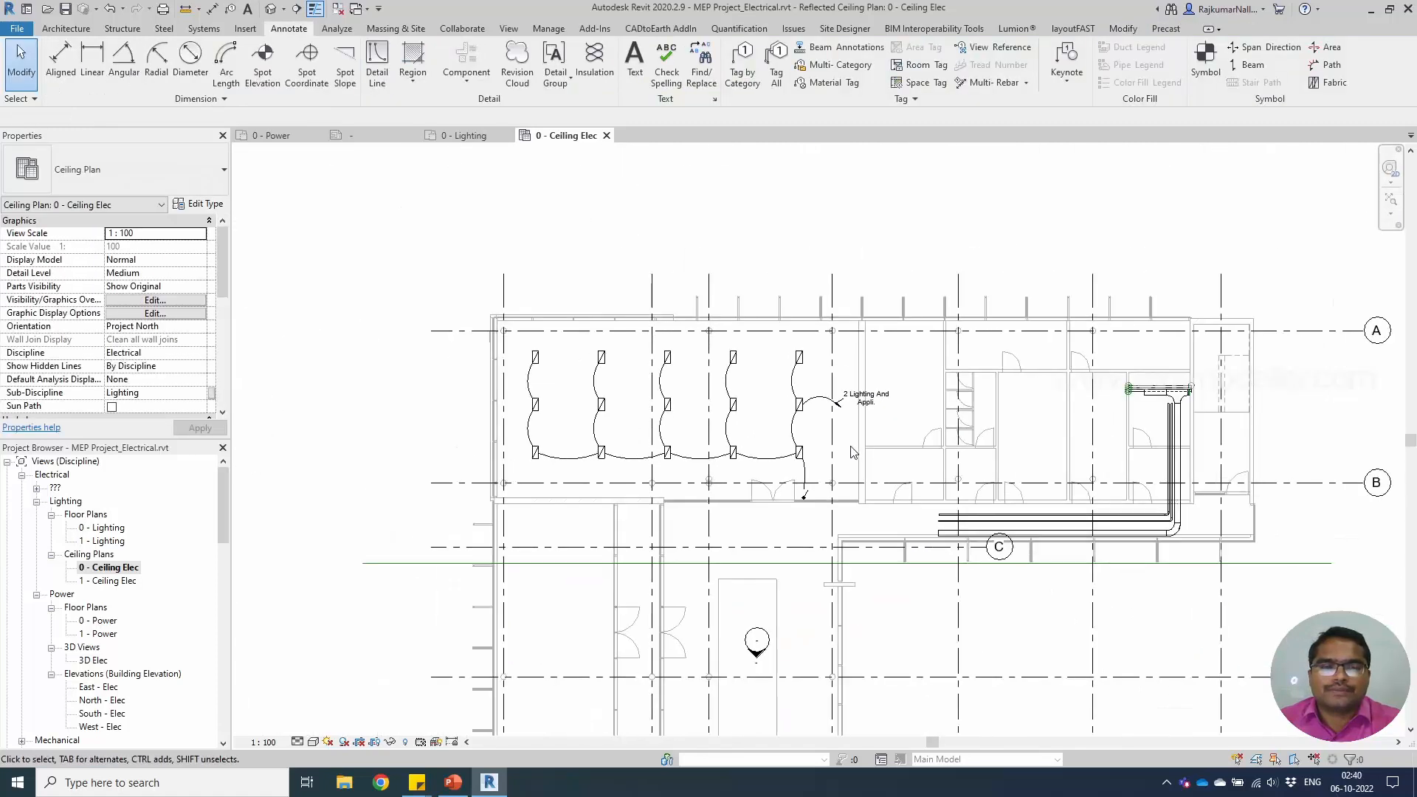
Select the rightmost bottom-row fixture, review its switch system and electrical circuit in turn, and clear the selection.
left_click(802, 454)
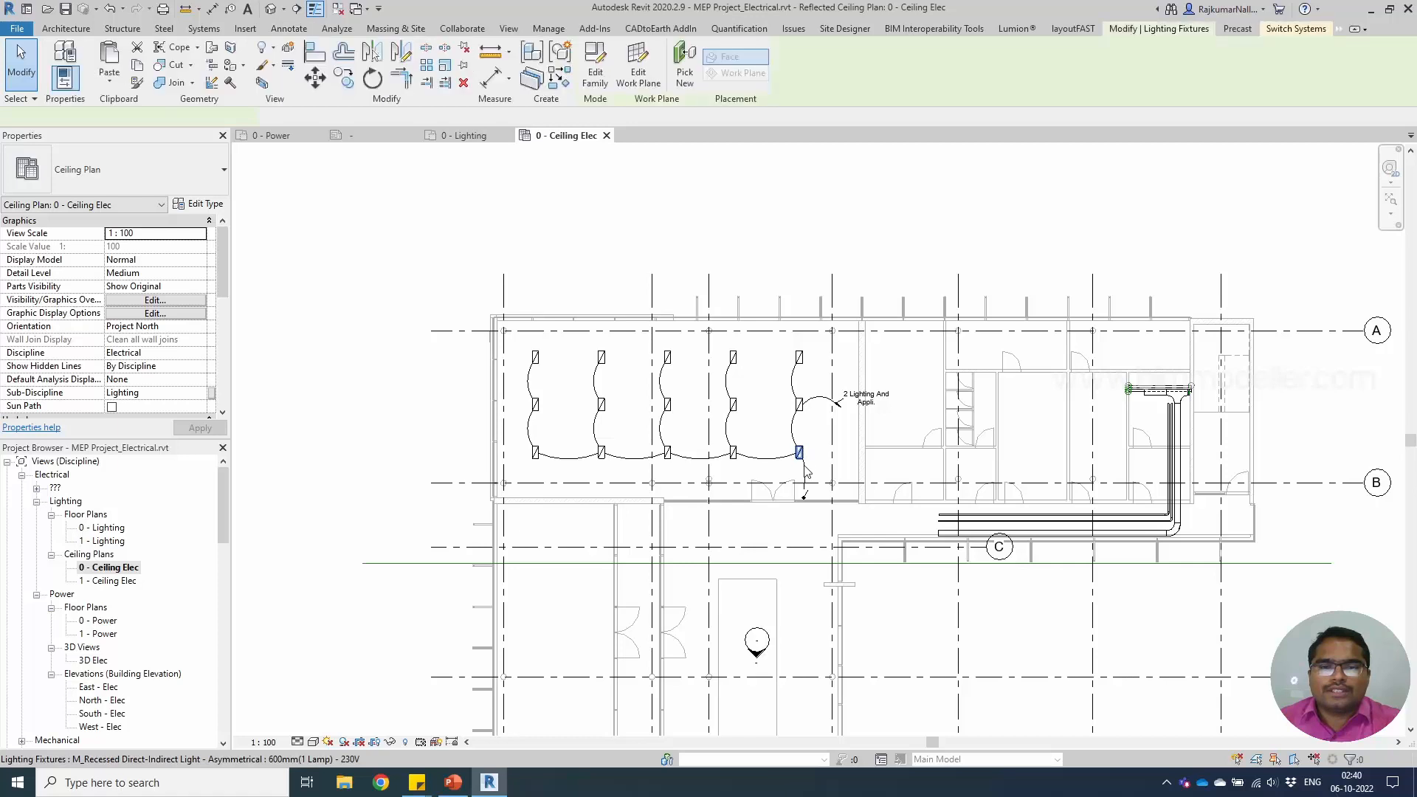
scroll(804, 465, "up", 2)
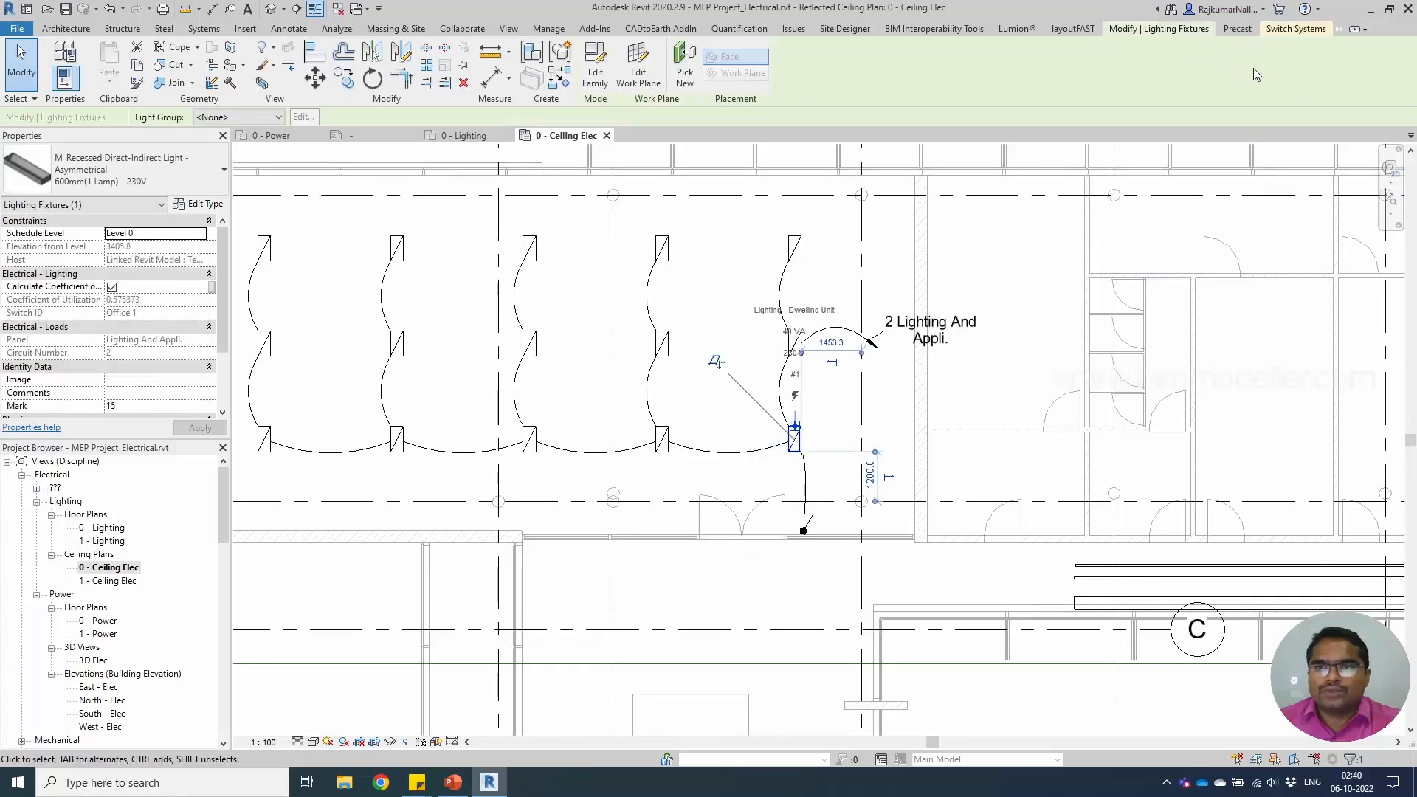
left_click(1296, 29)
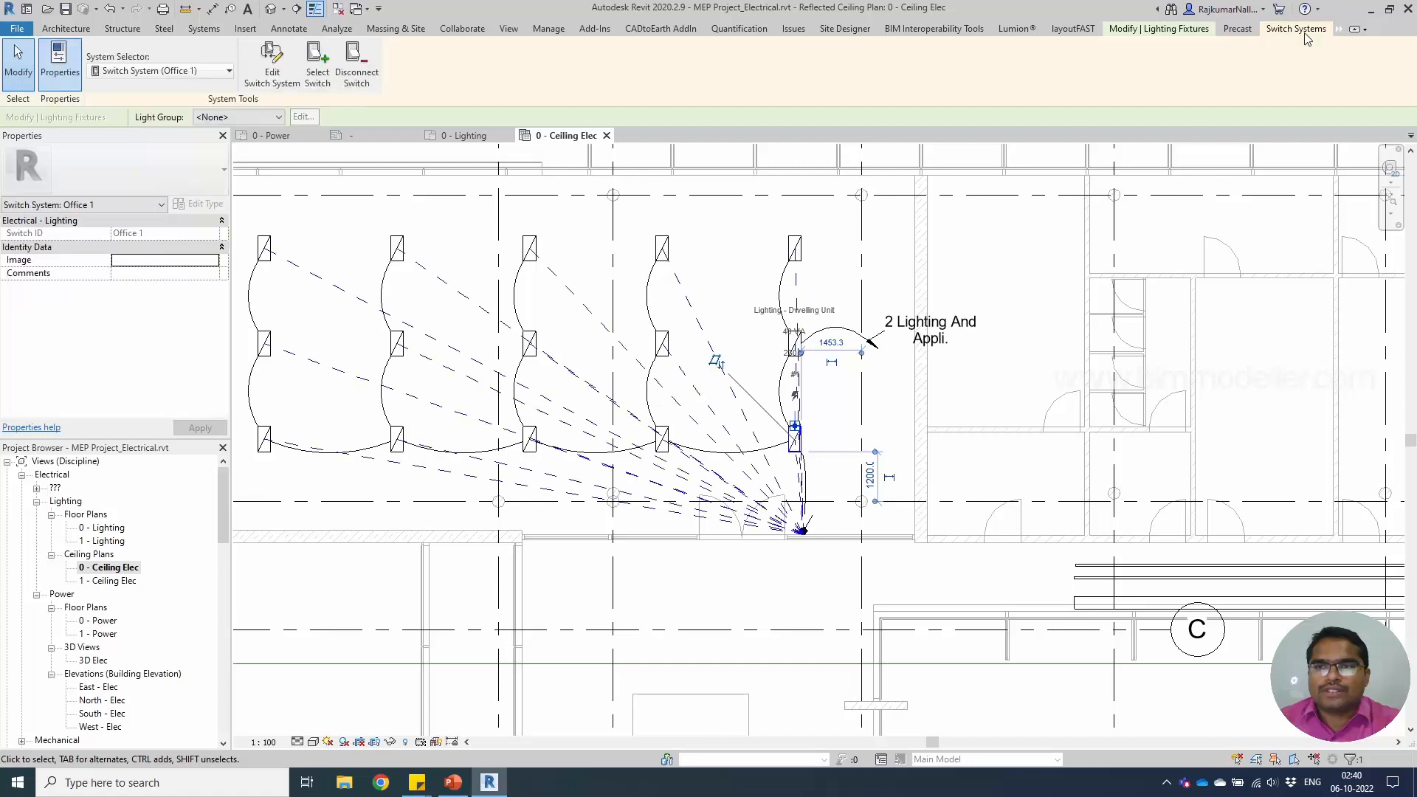
left_click(1339, 30)
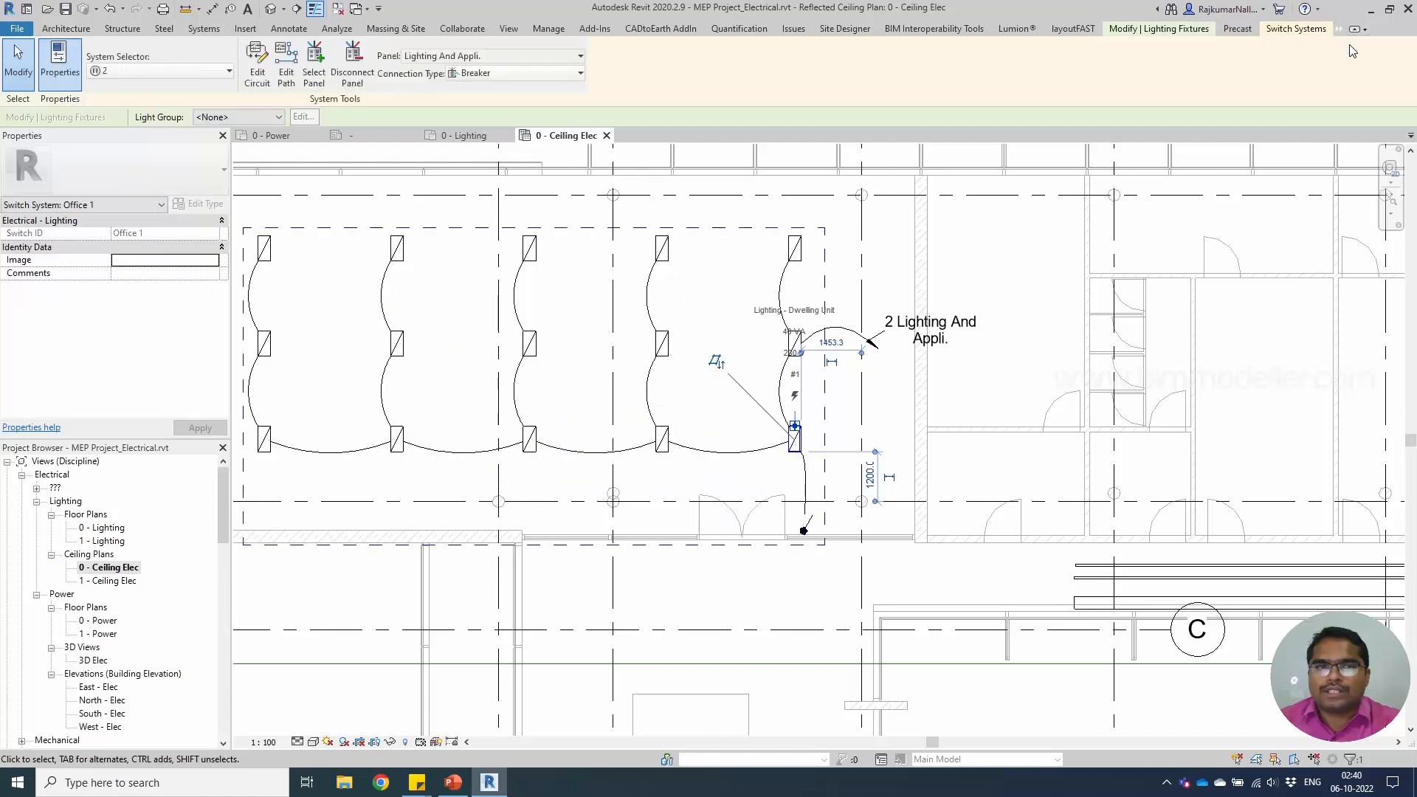
scroll(795, 349, "down", 2)
key("Escape")
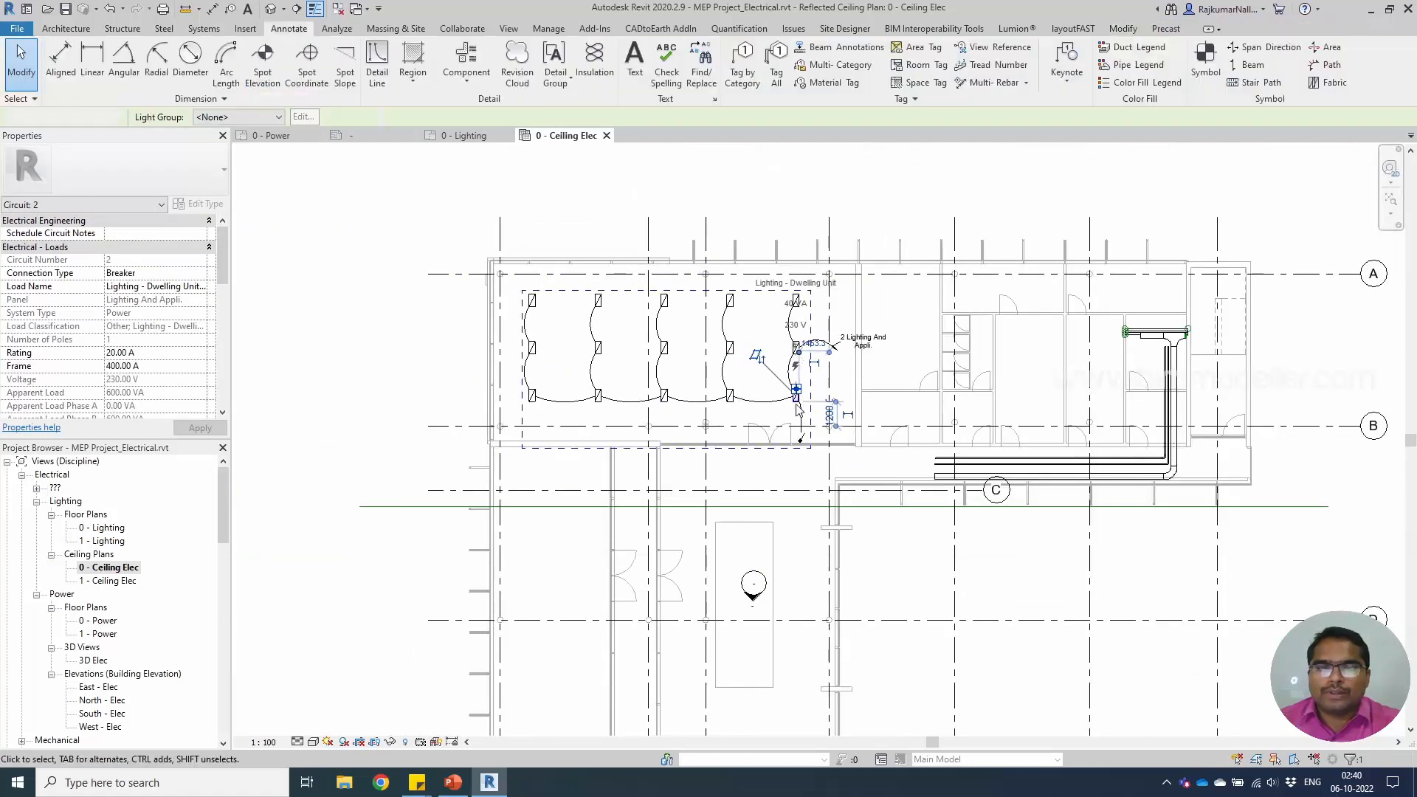
Reconnect the wire between the second and third bottom-row fixtures to the second column's top fixture, and bend its arc up toward the third column.
scroll(716, 417, "up", 2)
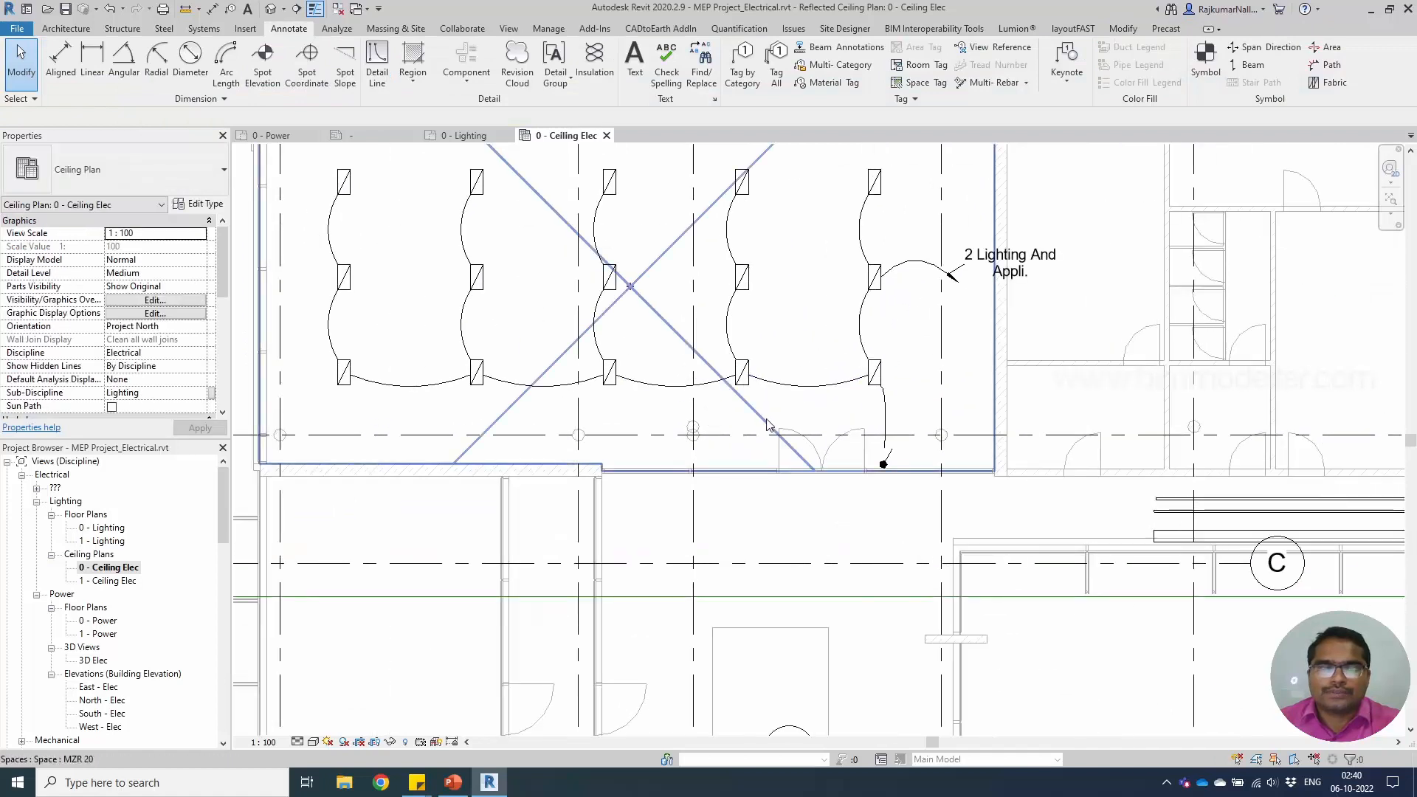
middle_click_drag(780, 430, 856, 494)
left_click(628, 451)
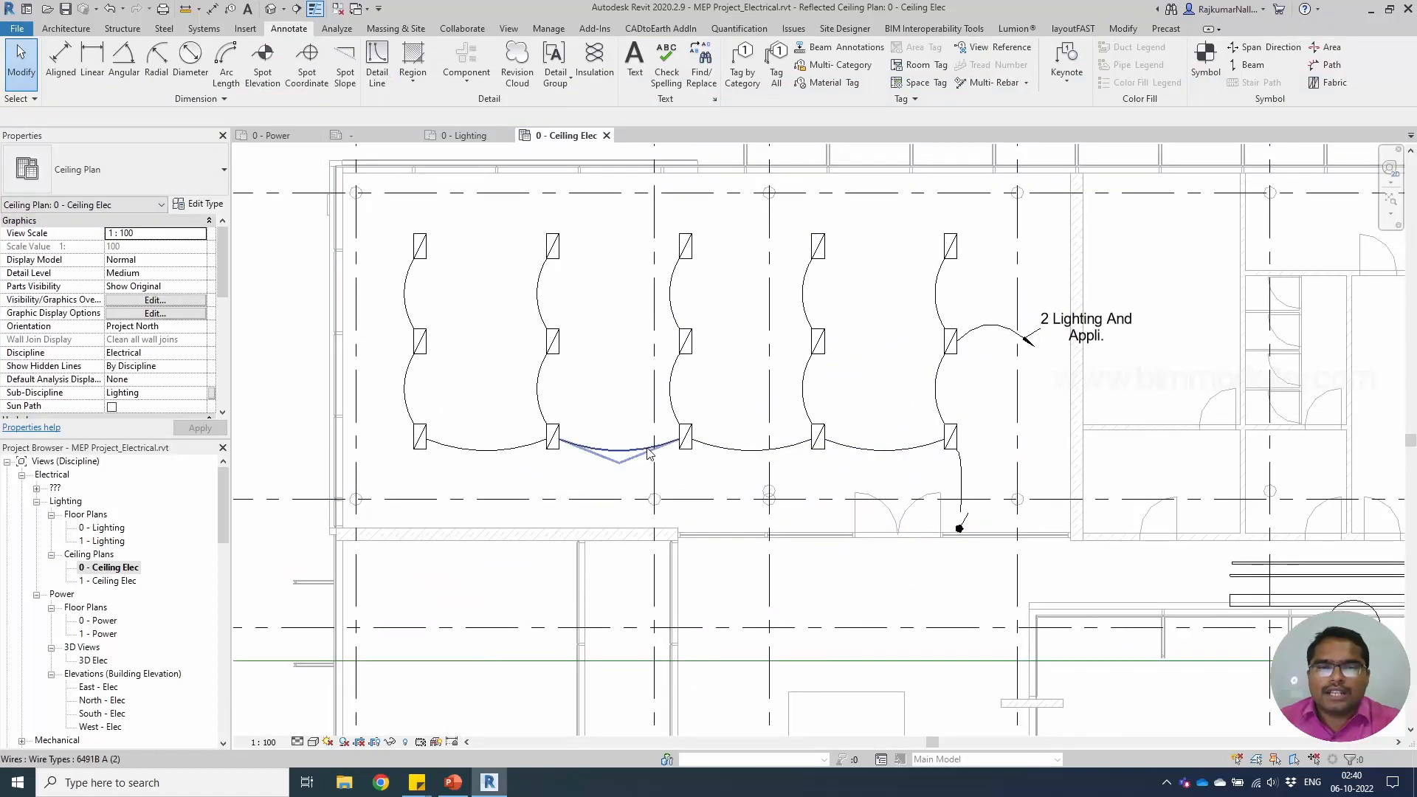
middle_click_drag(643, 464, 794, 500)
scroll(688, 477, "up", 5)
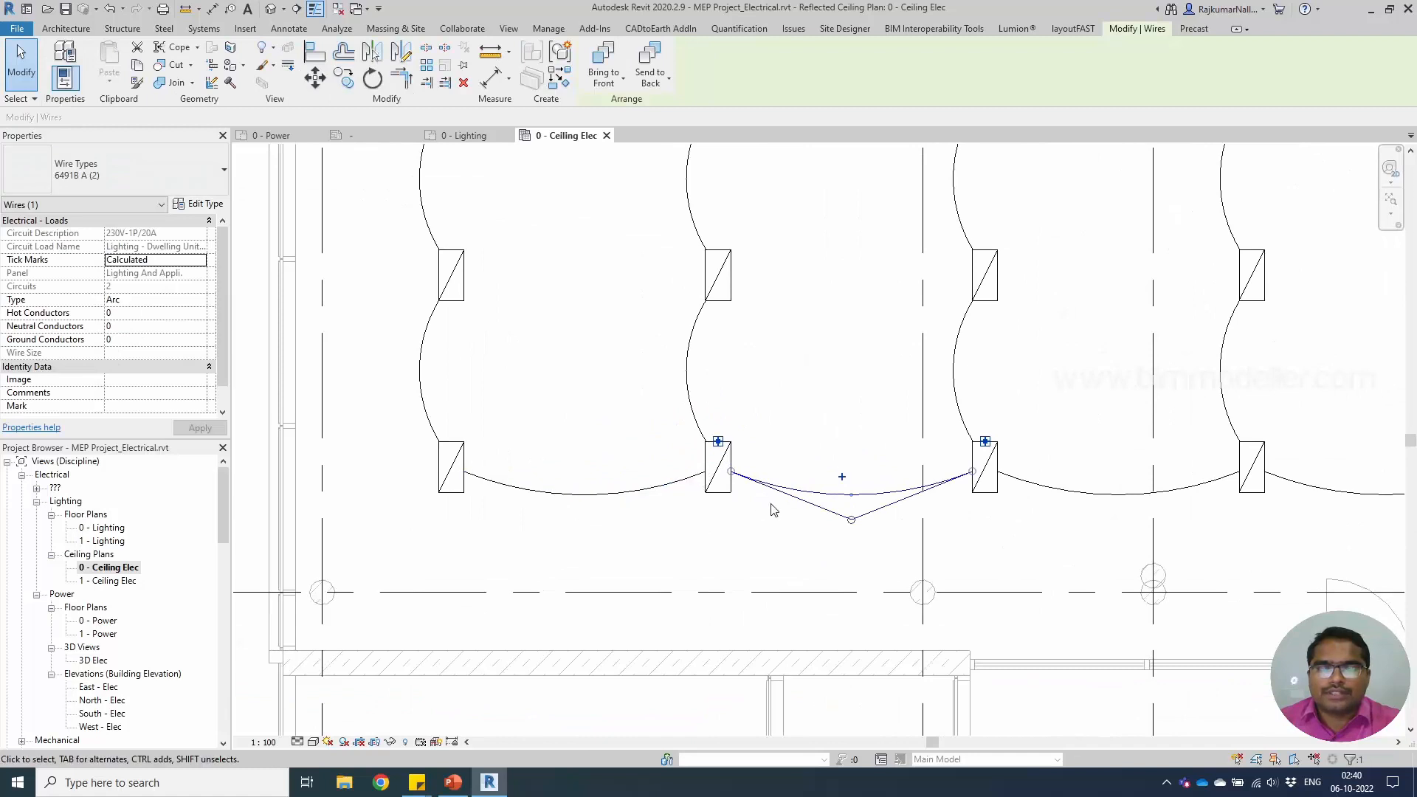
scroll(771, 507, "down", 4)
left_click_drag(754, 482, 740, 255)
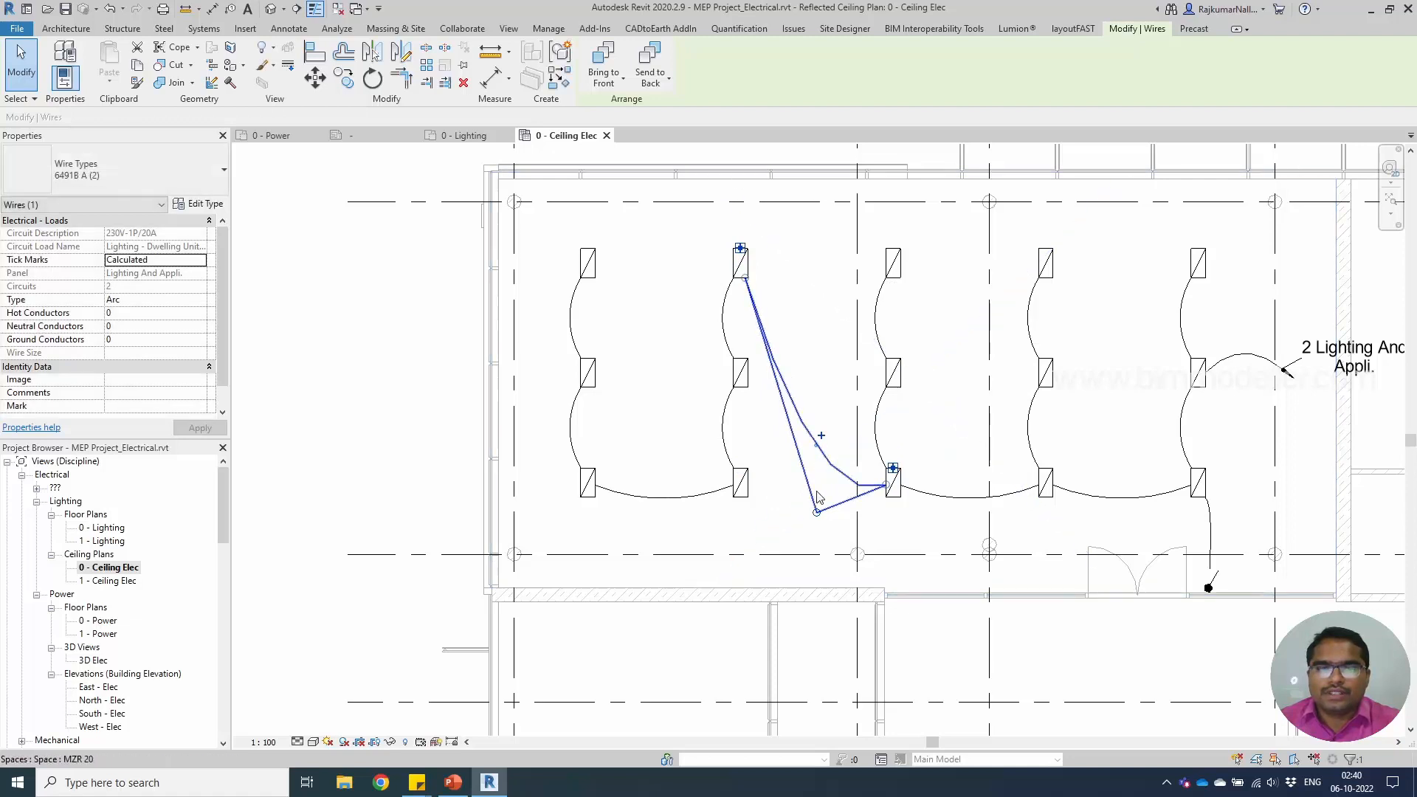
mouse_move(821, 386)
left_mouse_down()
mouse_move(828, 341)
mouse_move(828, 420)
left_mouse_up()
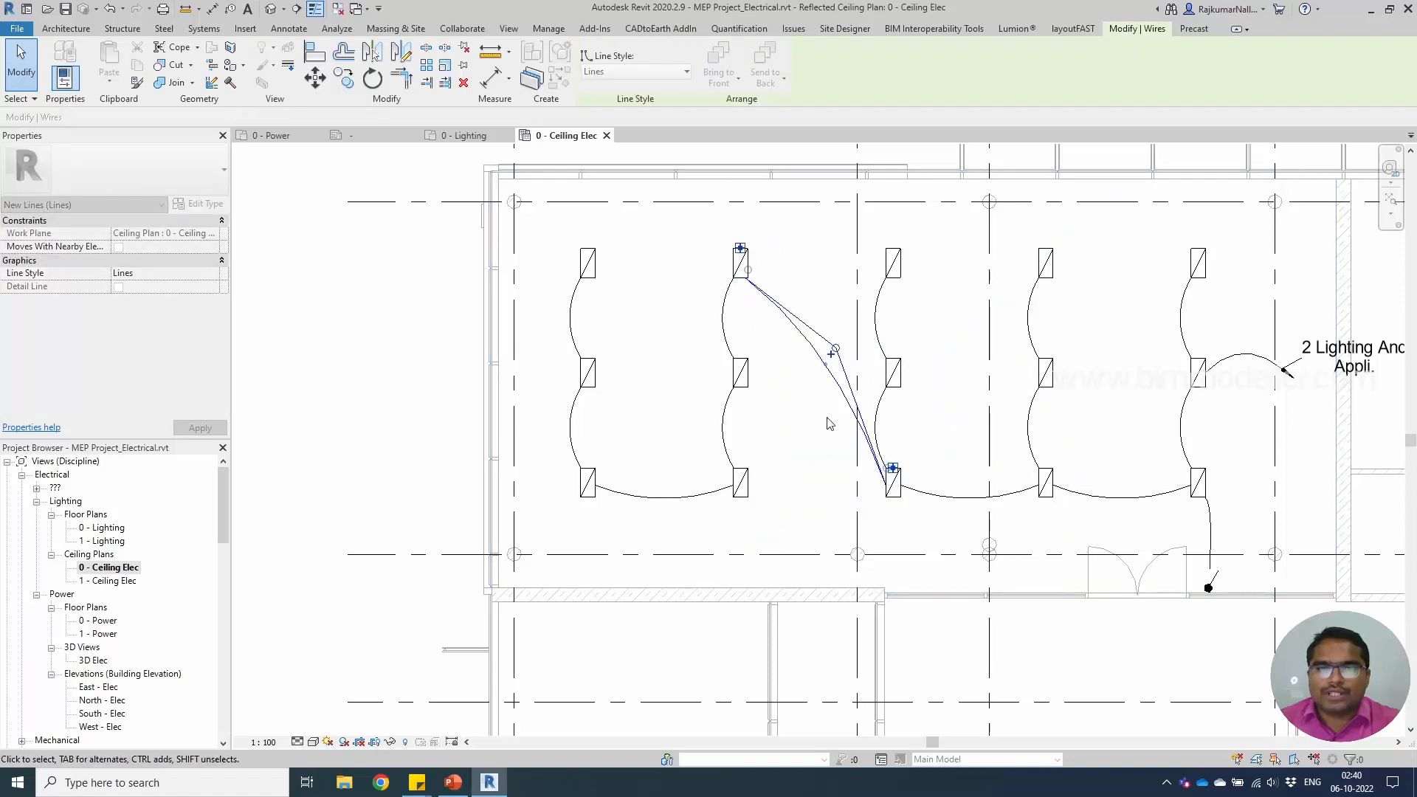
left_click(809, 430)
scroll(809, 430, "down", 5)
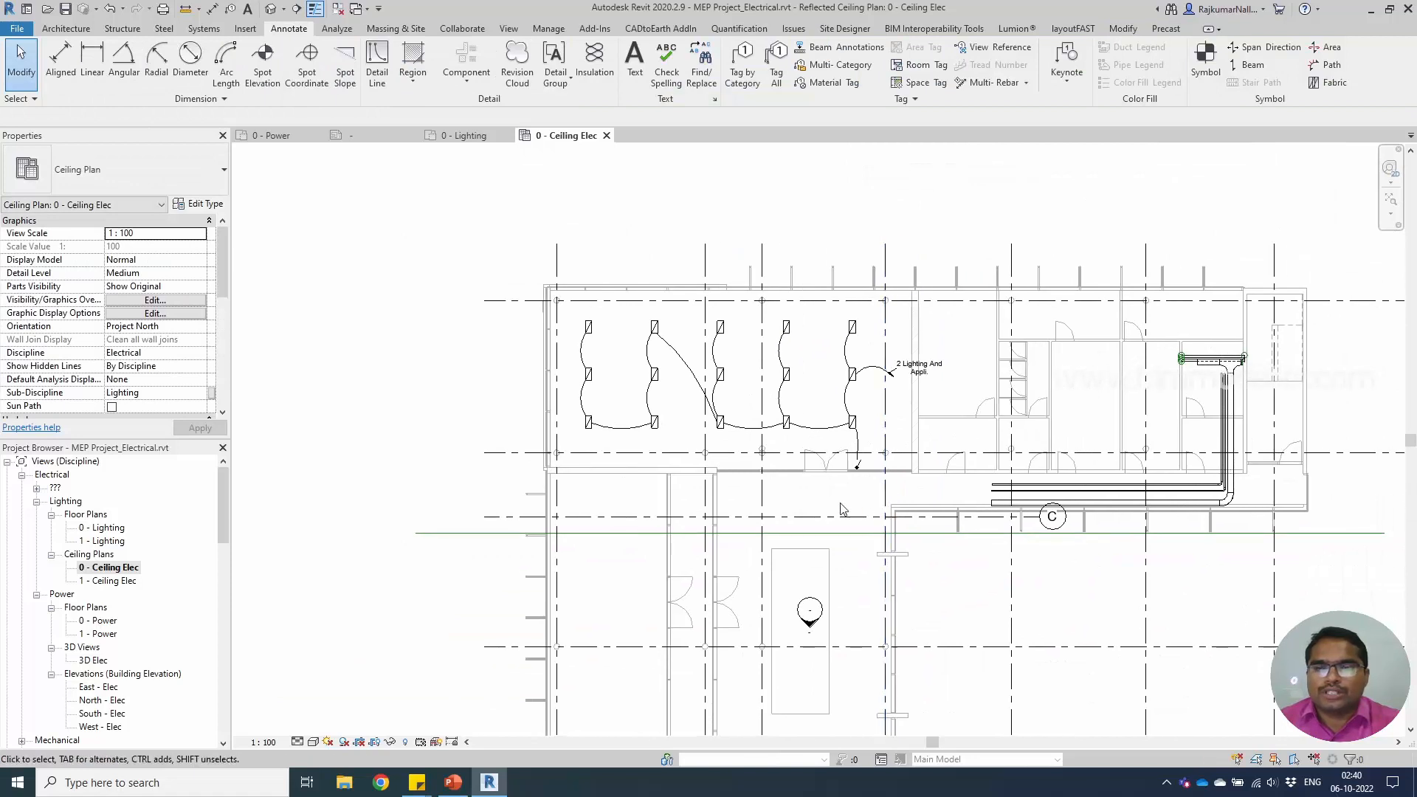
scroll(839, 509, "up", 3)
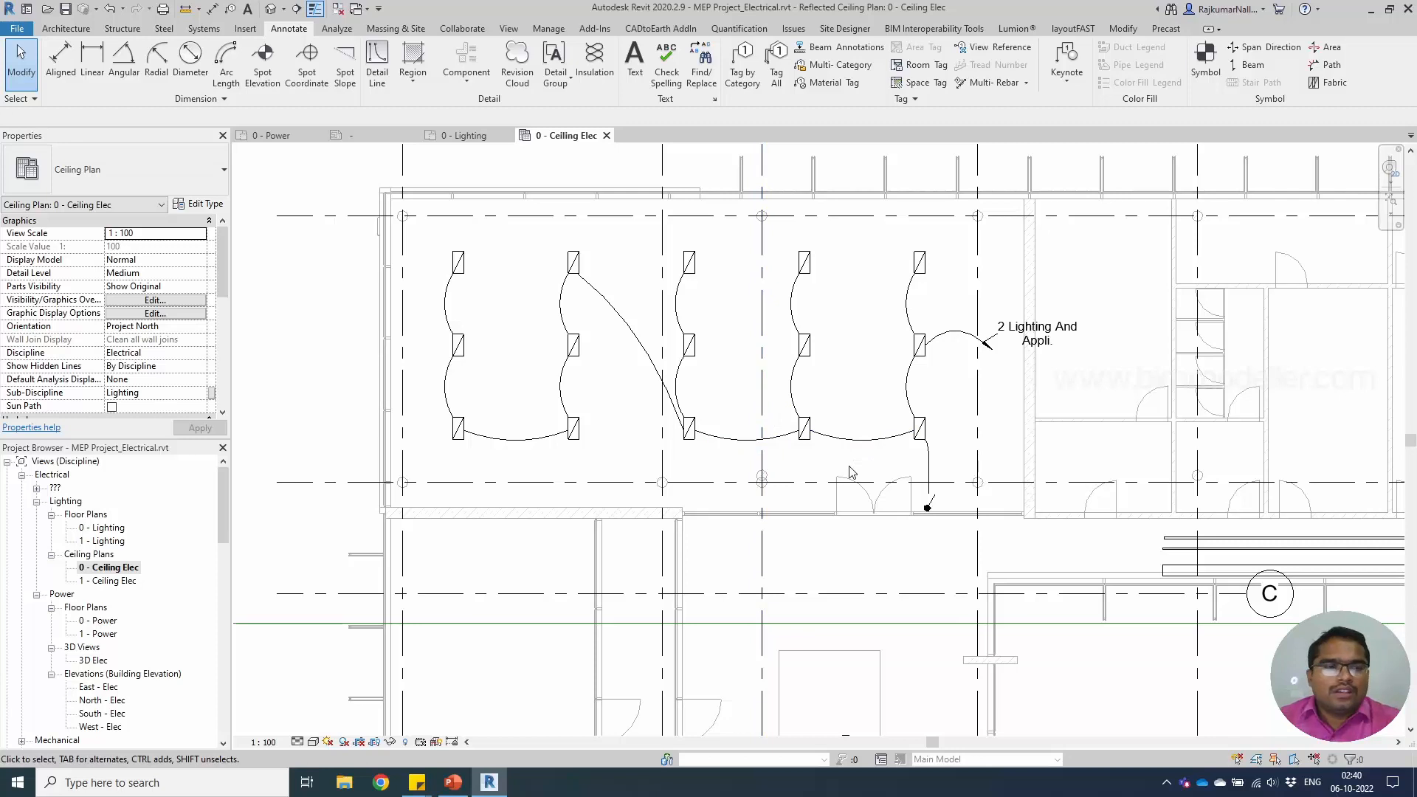
scroll(762, 472, "down", 3)
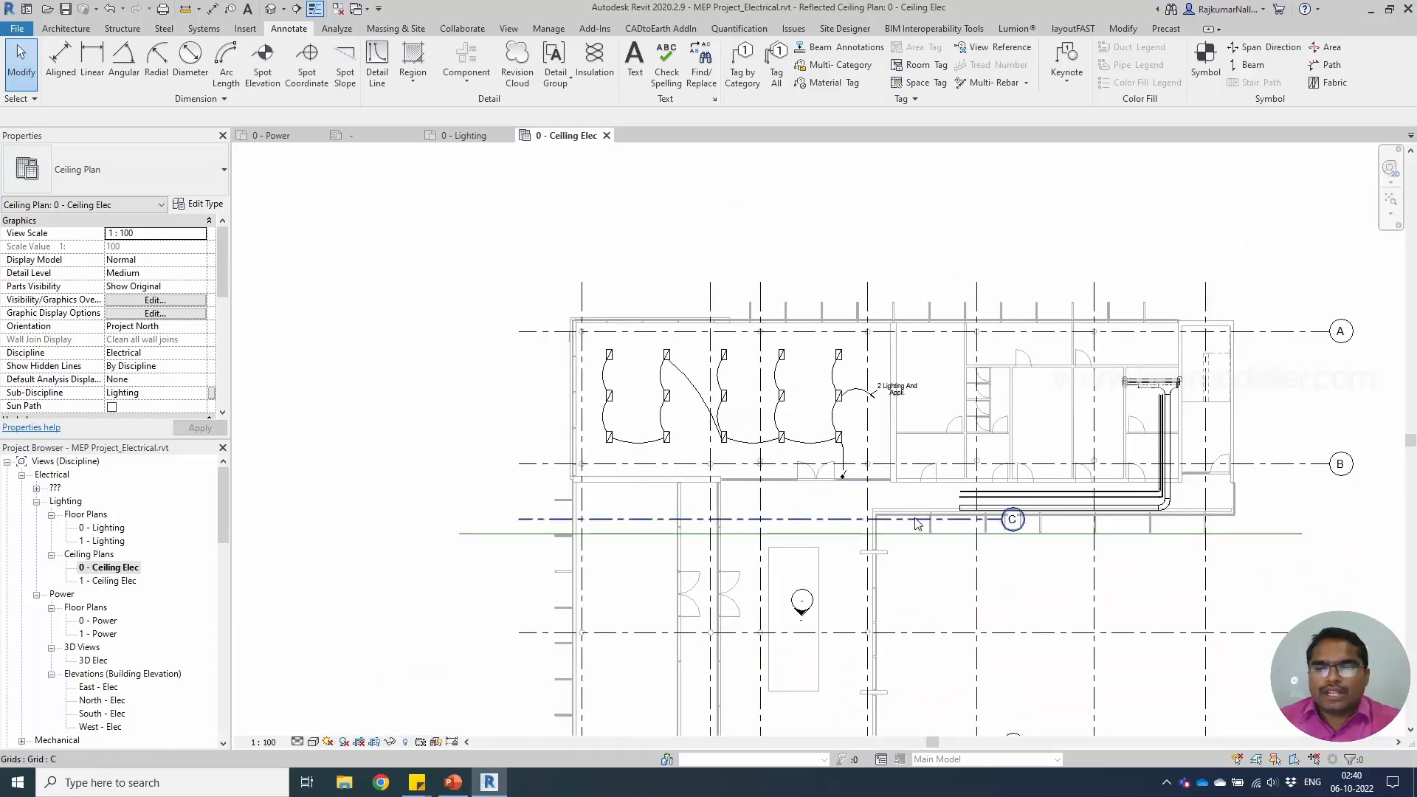
scroll(781, 520, "up", 3)
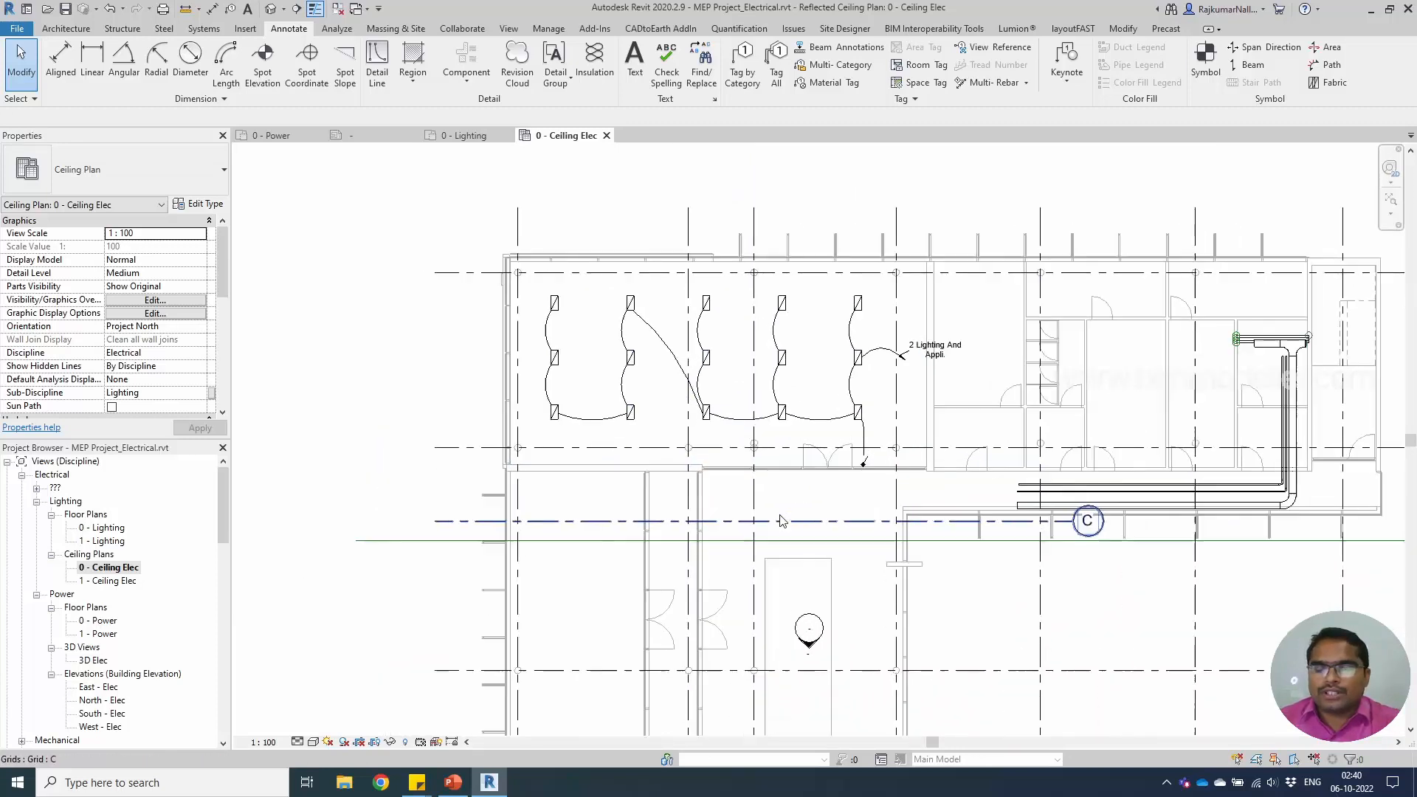